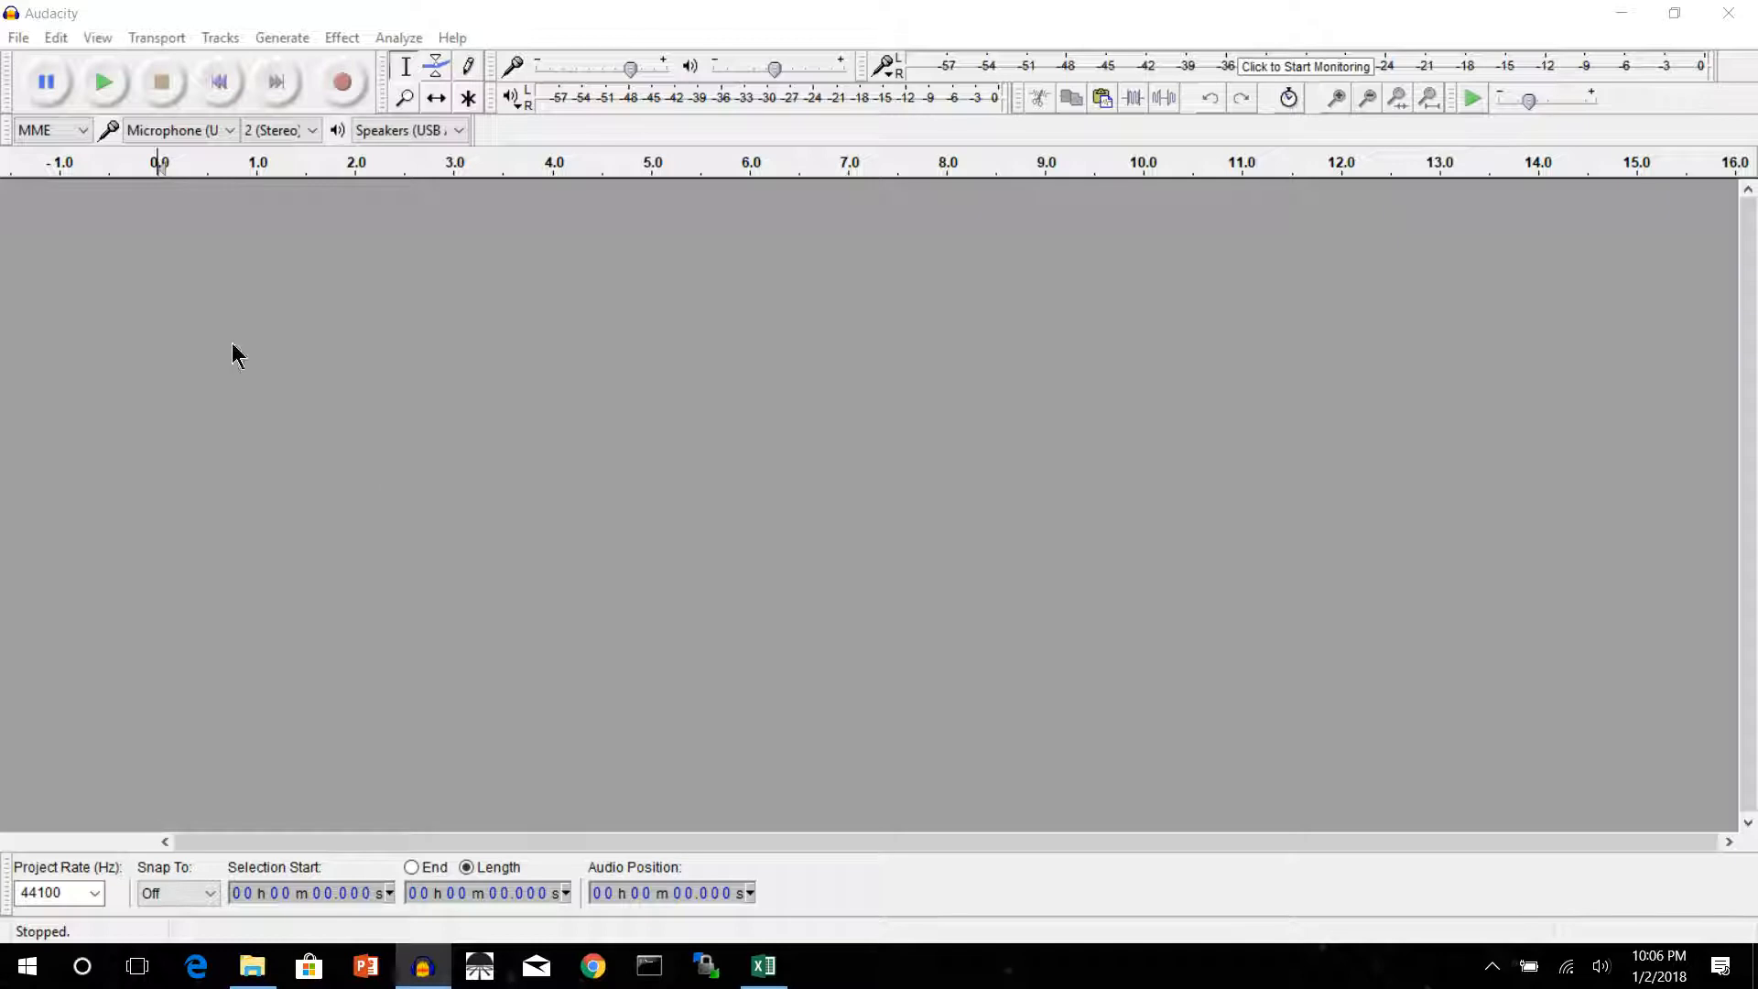
# Open the project "003 Minstrel Boy EQ and mixed"
pyautogui.click(17, 39)
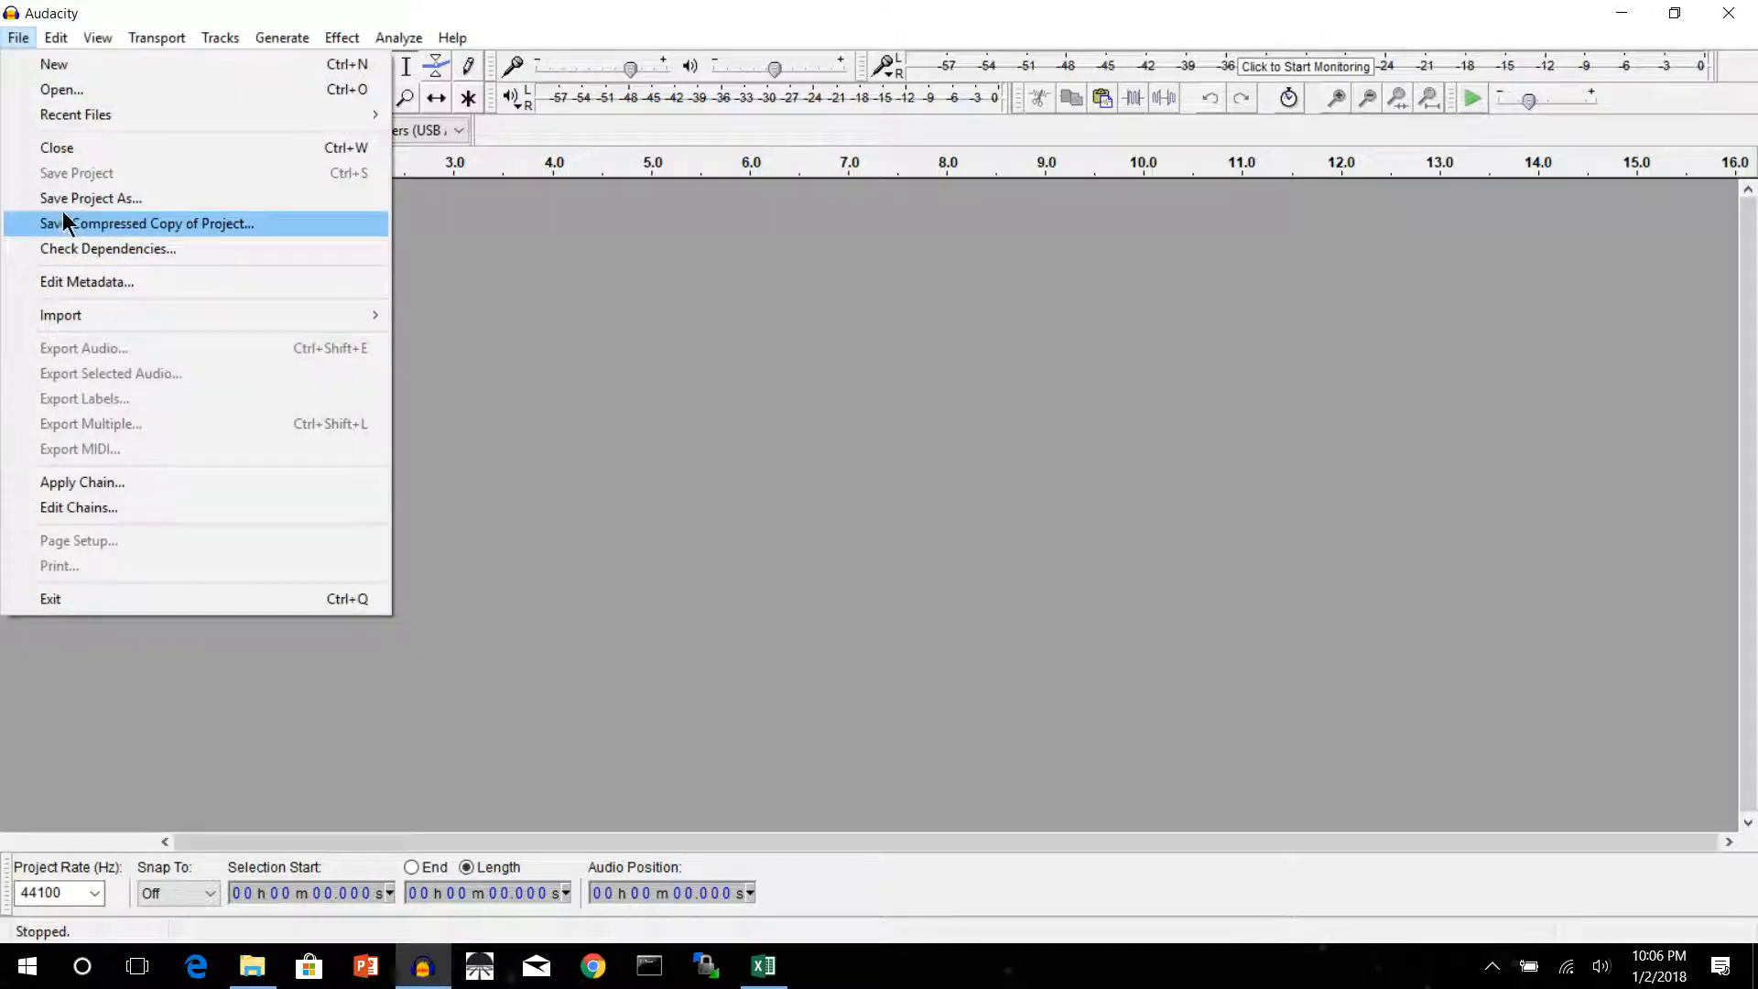
pyautogui.click(61, 91)
pyautogui.doubleClick(203, 295)
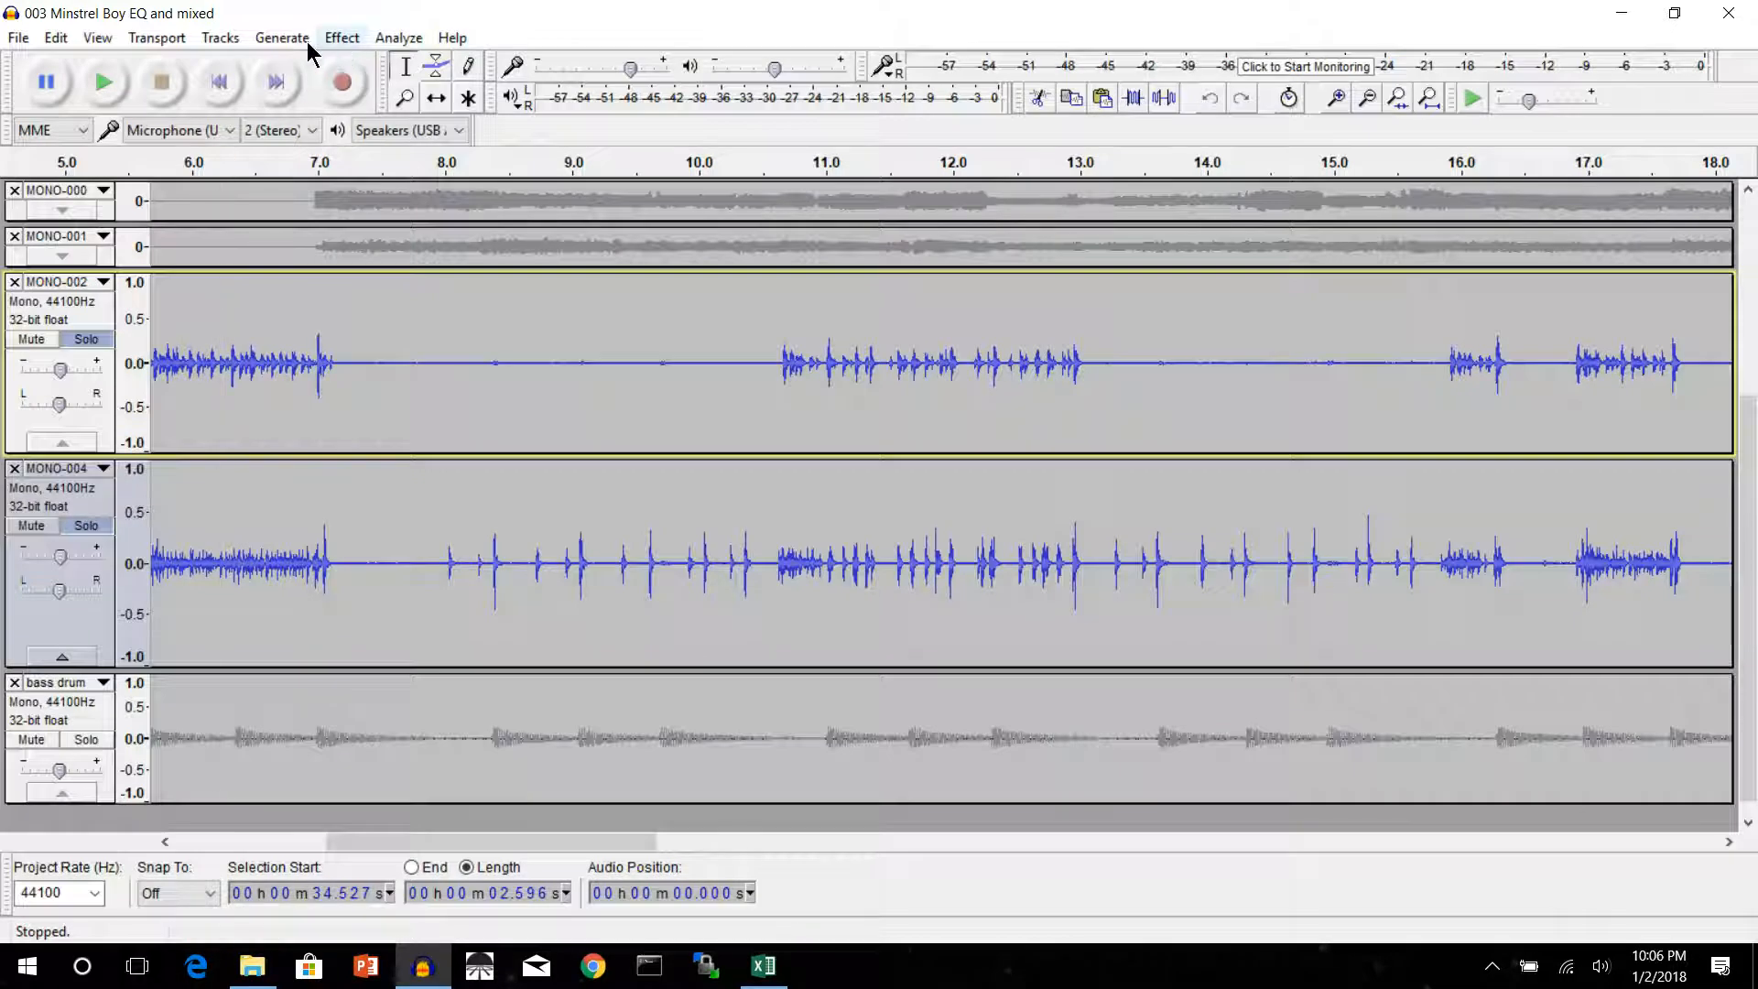
# In the Mixer Board, turn off solo on MONO-002 and MONO-004 and mute Audio Track
pyautogui.click(97, 38)
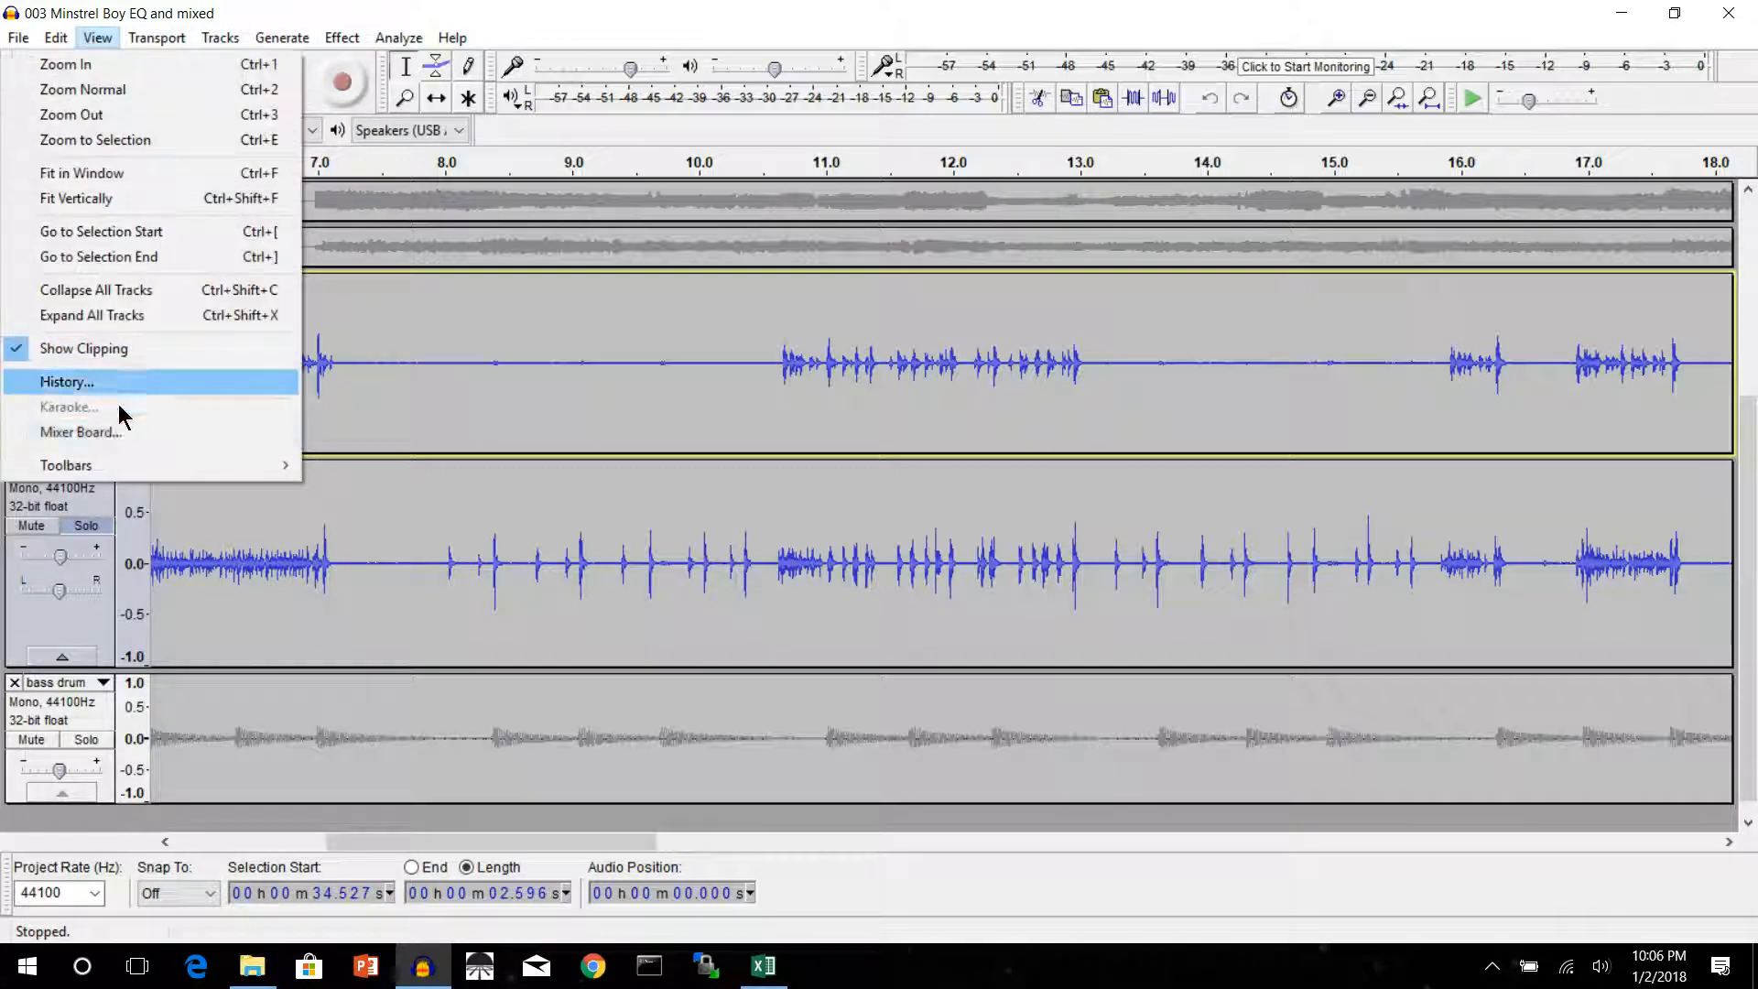
pyautogui.click(101, 432)
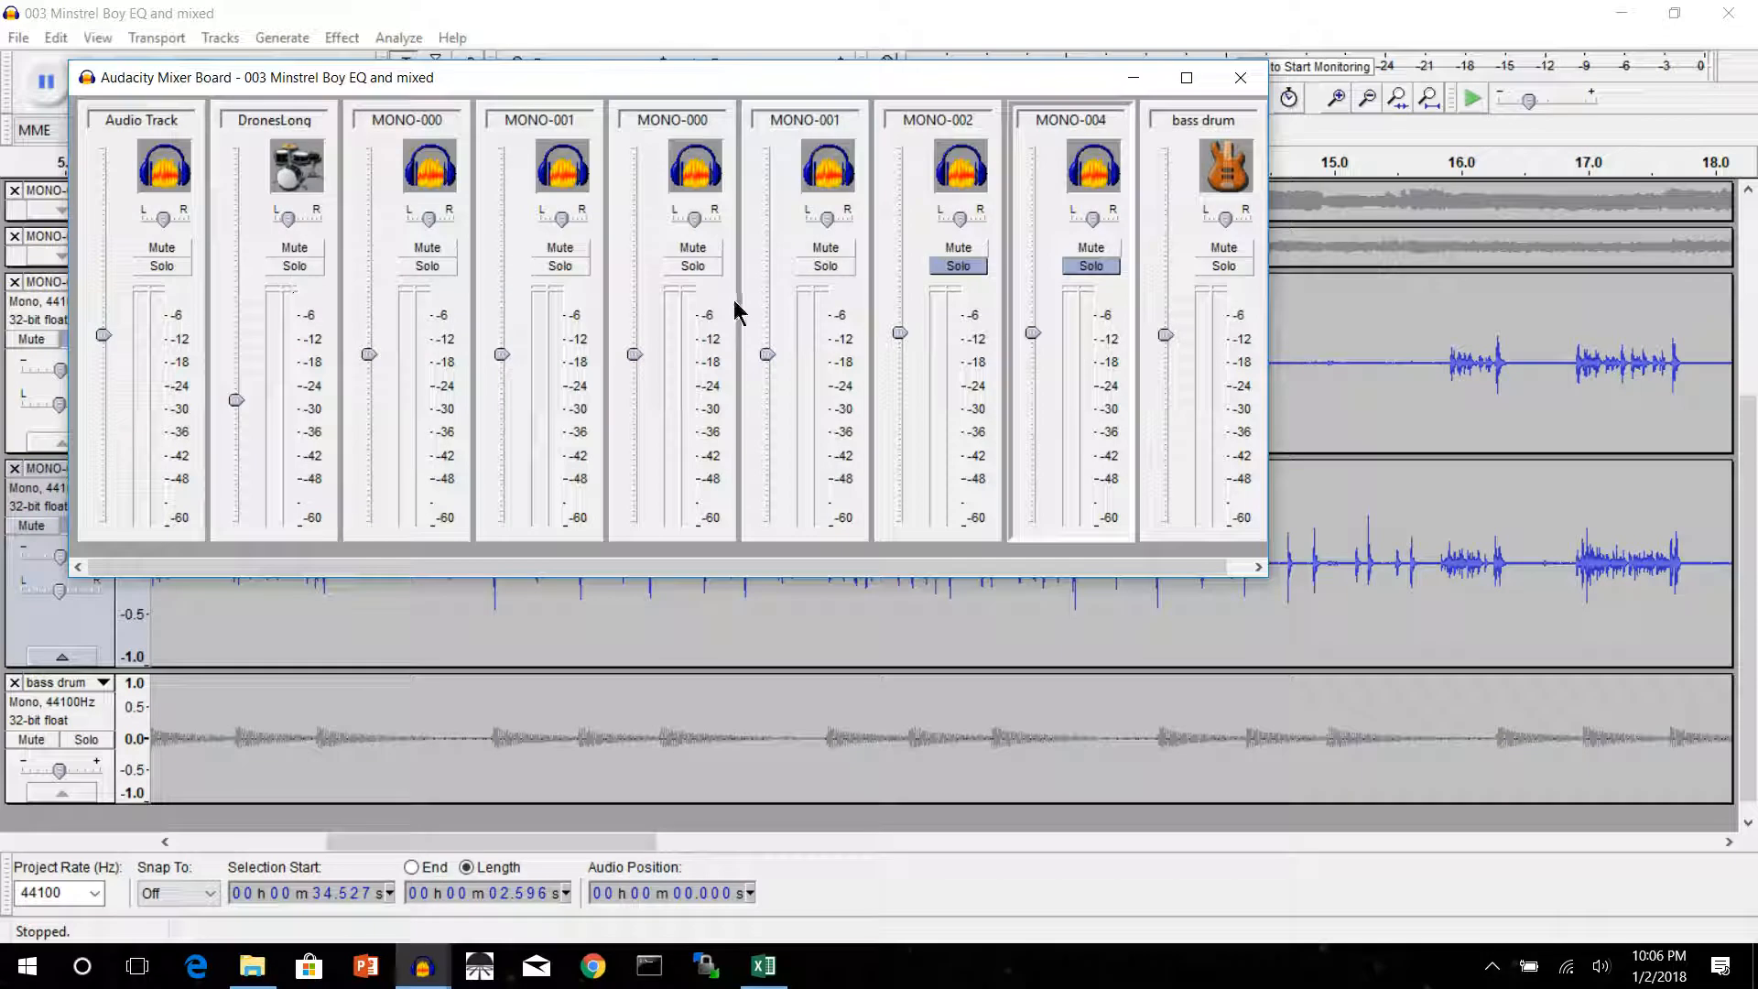
pyautogui.click(958, 266)
pyautogui.click(1091, 265)
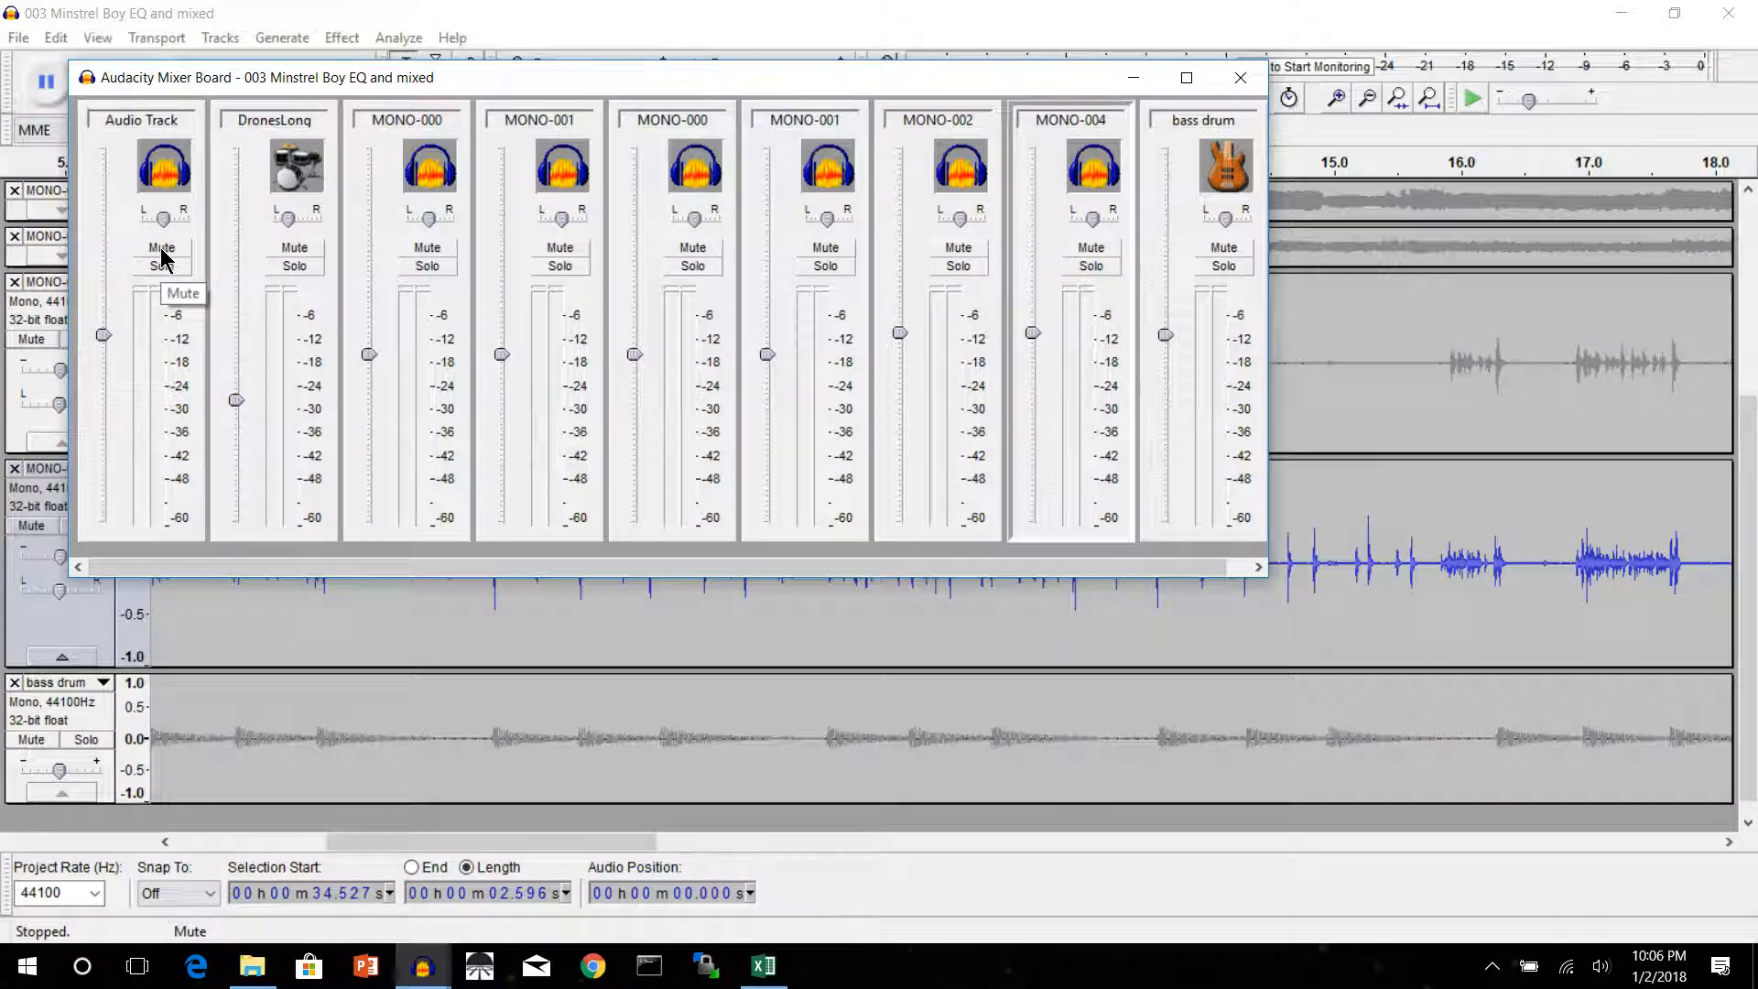
pyautogui.click(161, 248)
pyautogui.click(1240, 77)
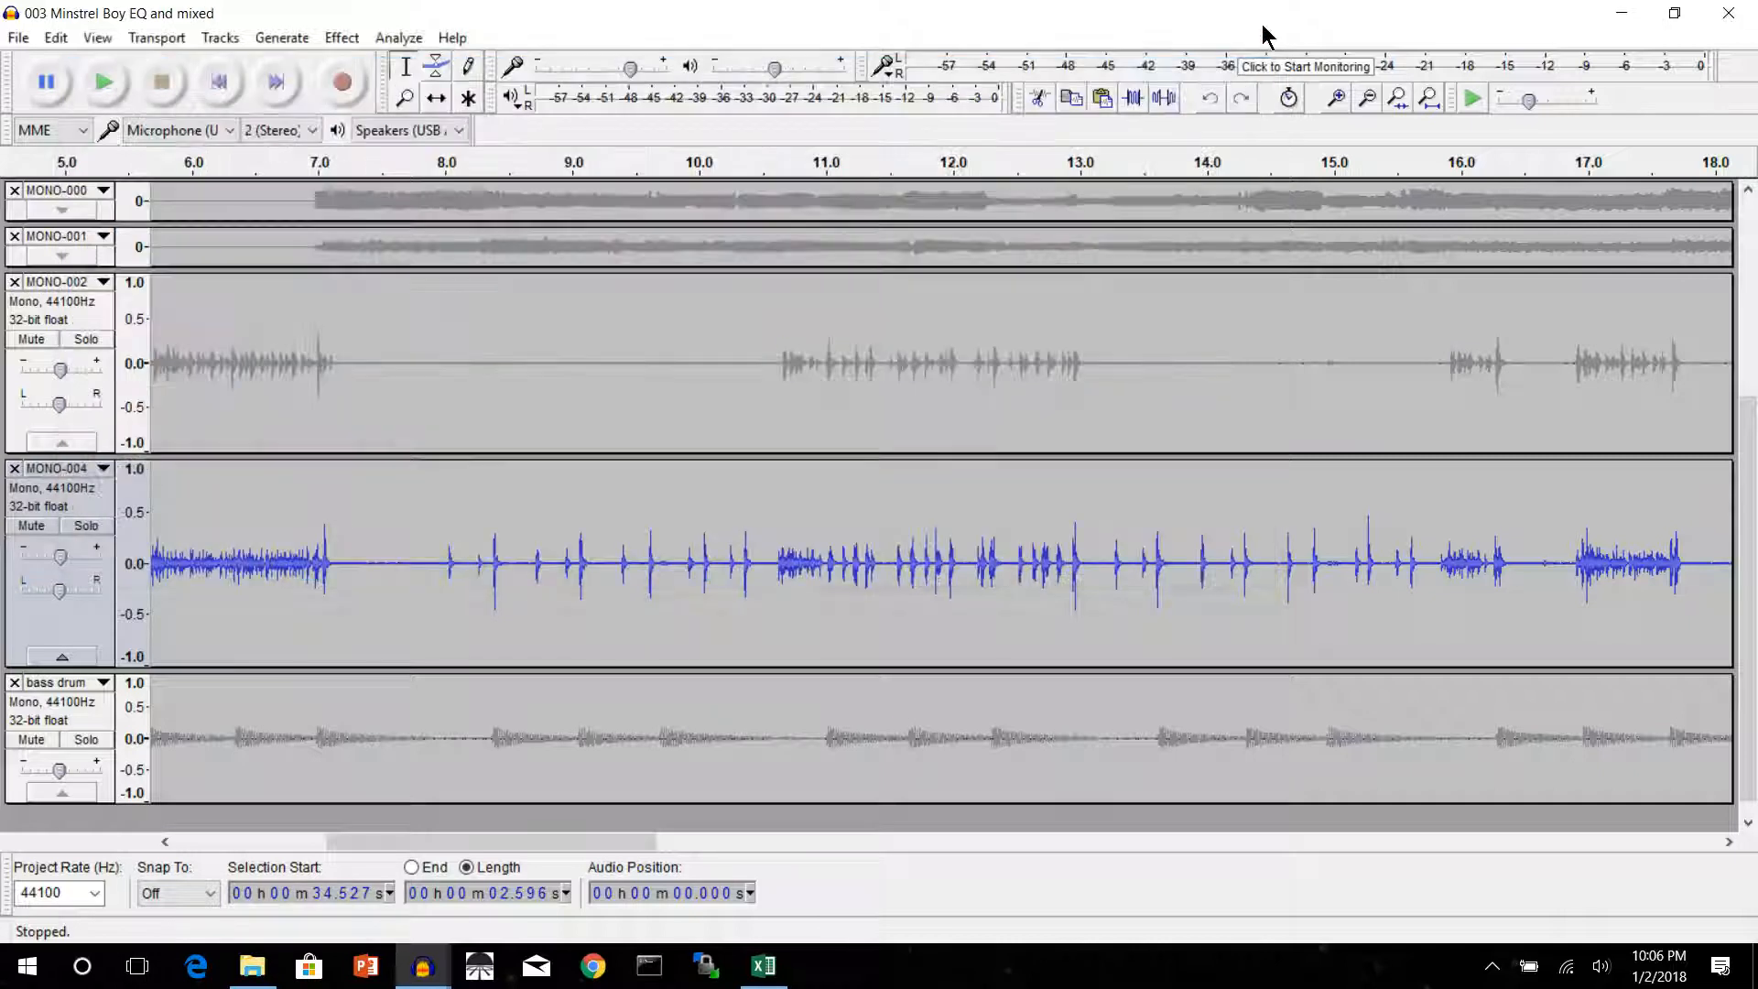
# Play back the end of the mix from about 48.9 s and stop playback after the music finishes
pyautogui.scroll(1, 484, 427)
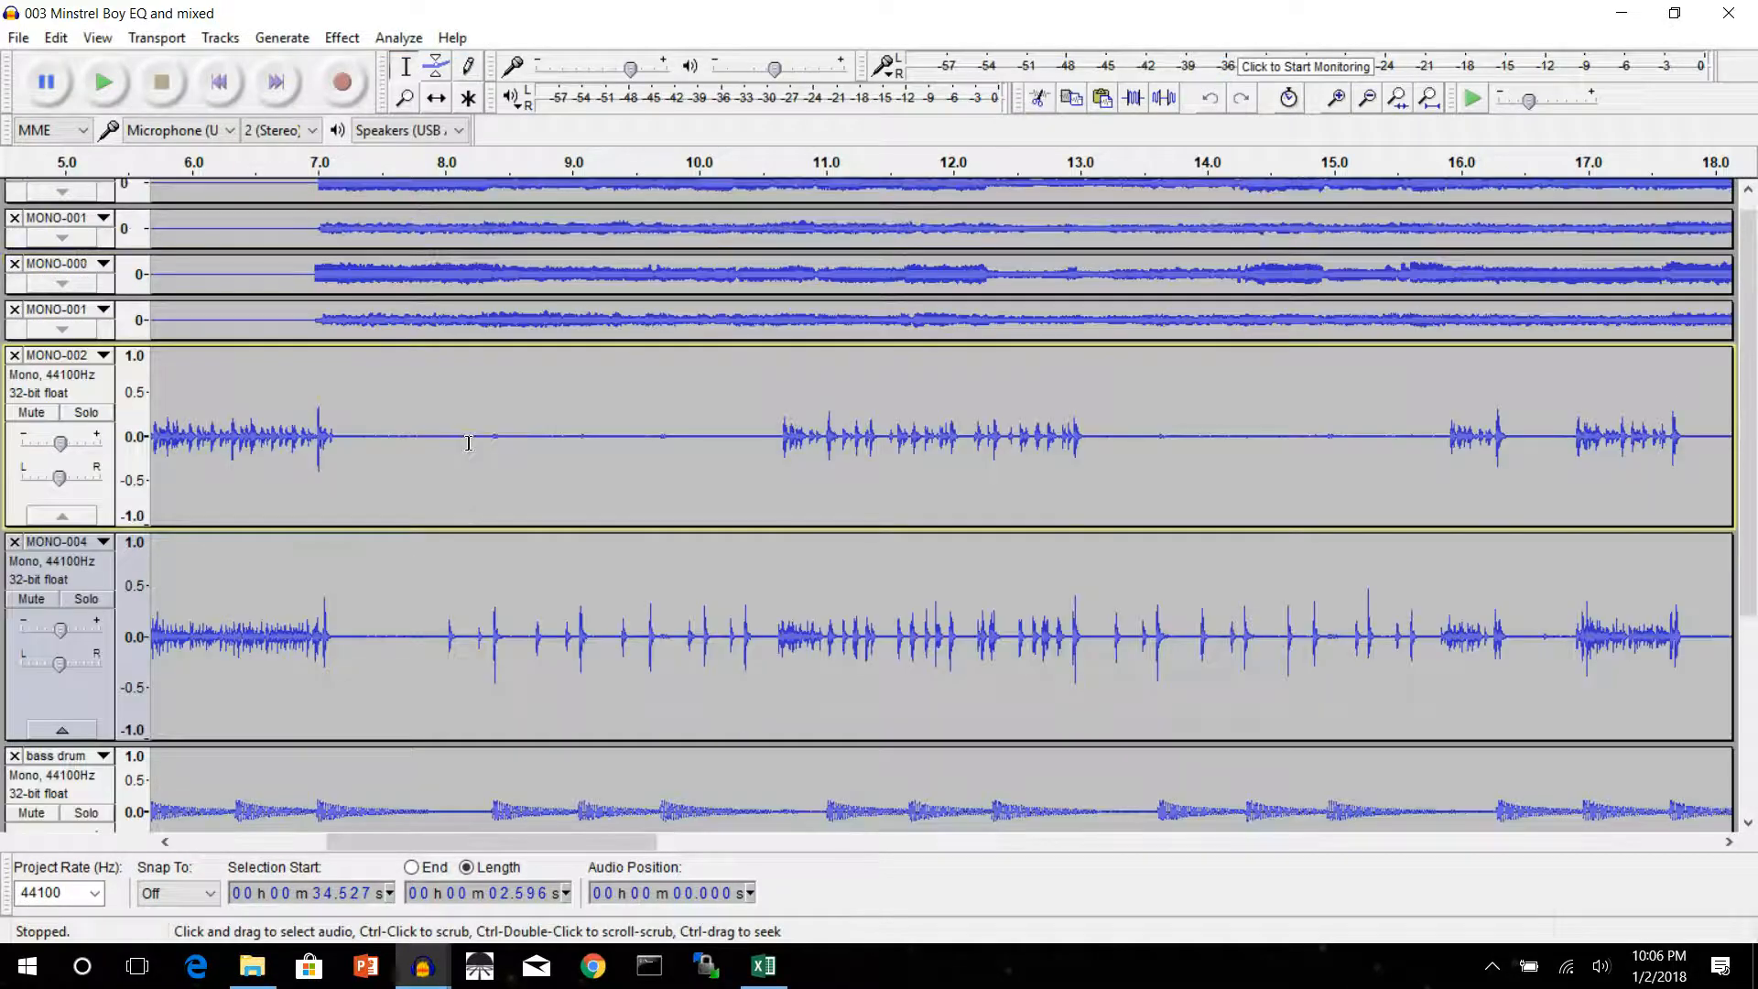
pyautogui.scroll(3, 468, 443)
pyautogui.moveTo(611, 843); pyautogui.dragTo(282, 829)
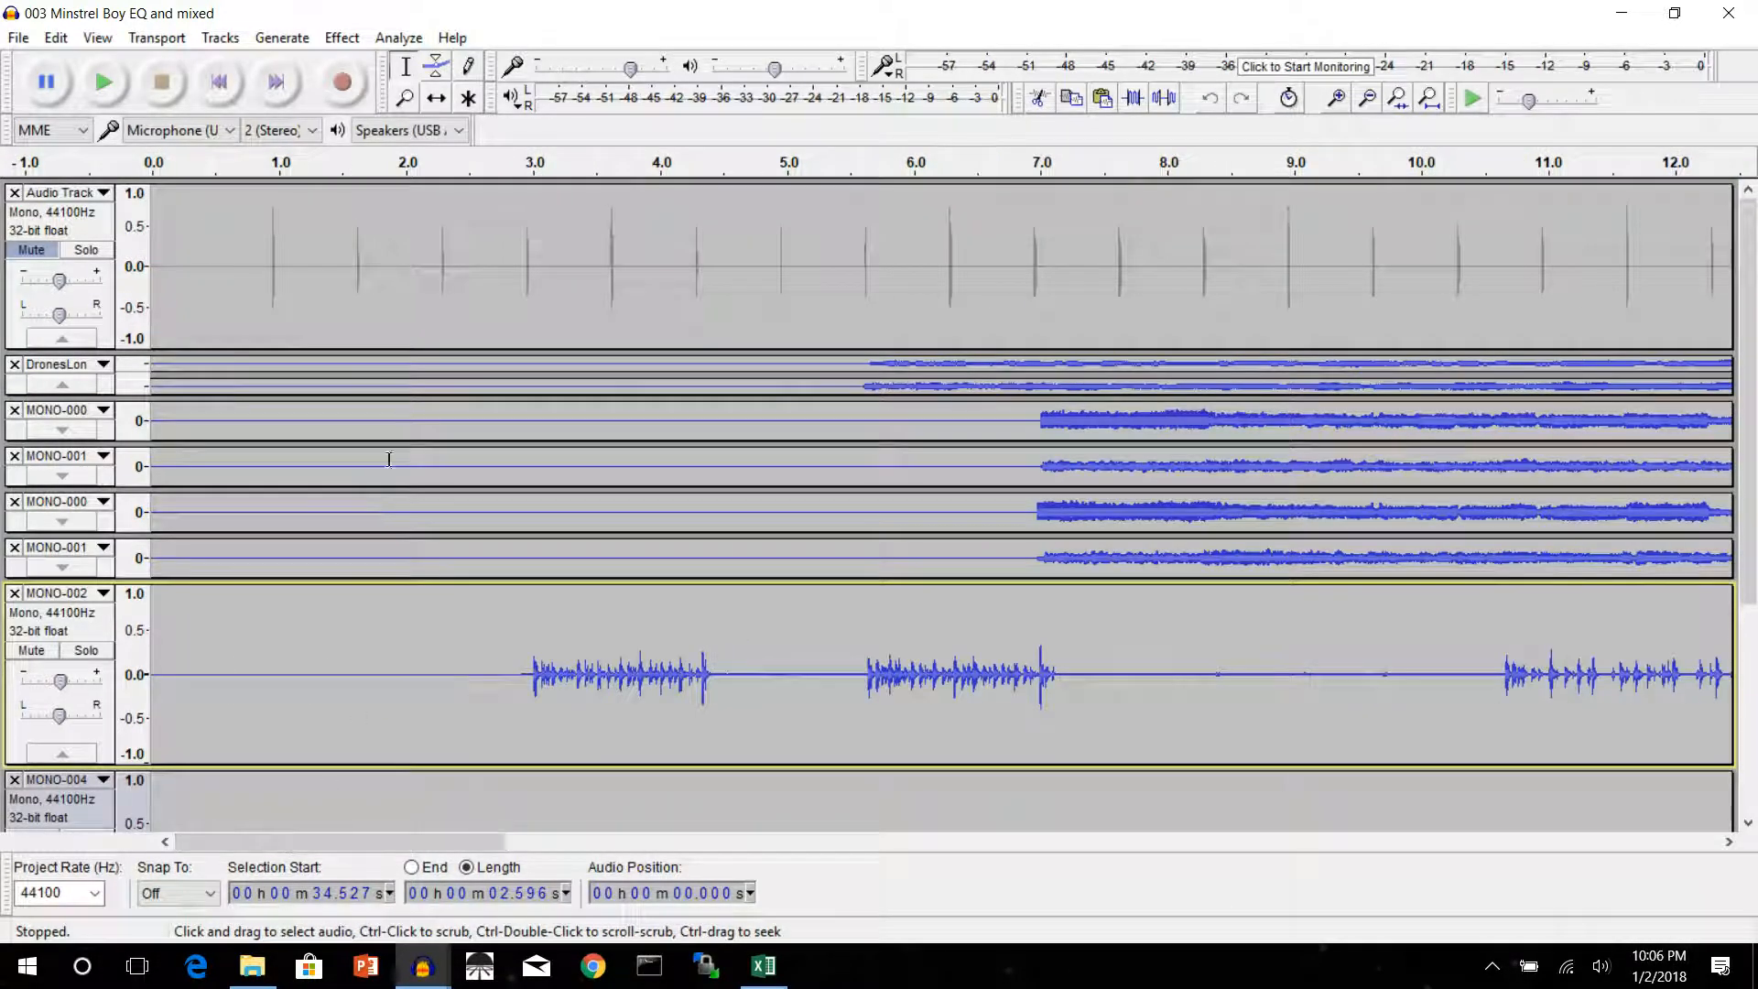
pyautogui.moveTo(382, 844); pyautogui.dragTo(1505, 844)
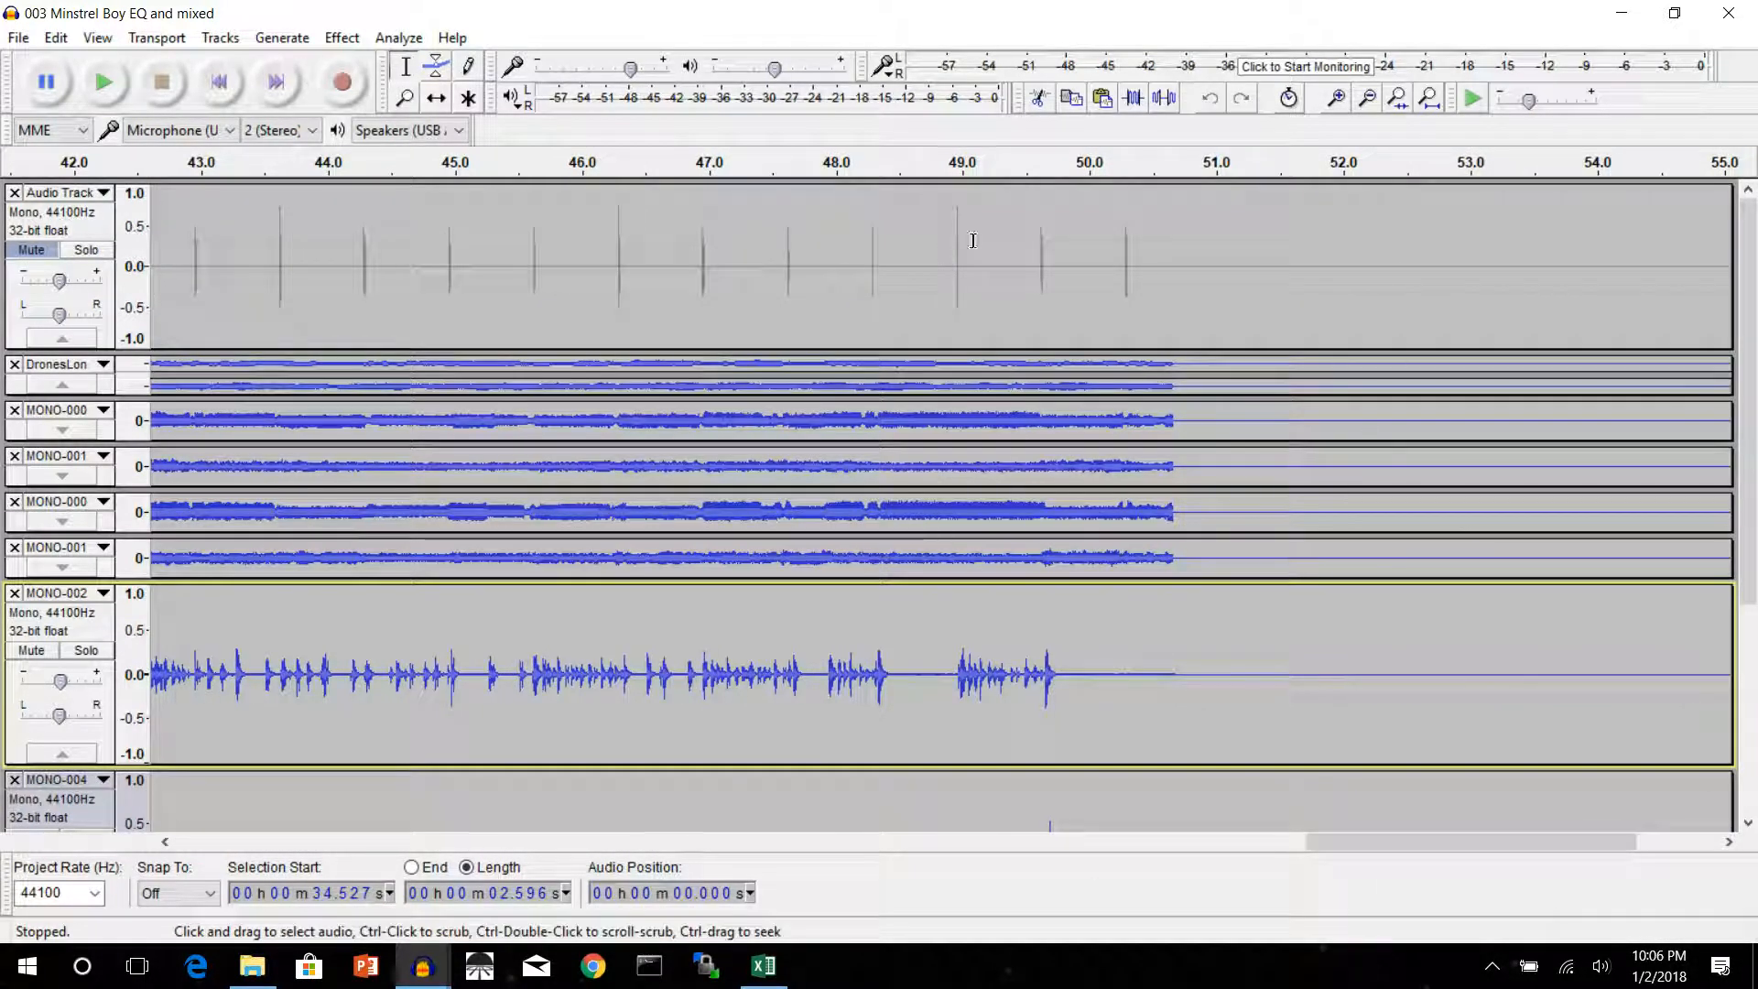
pyautogui.click(943, 166)
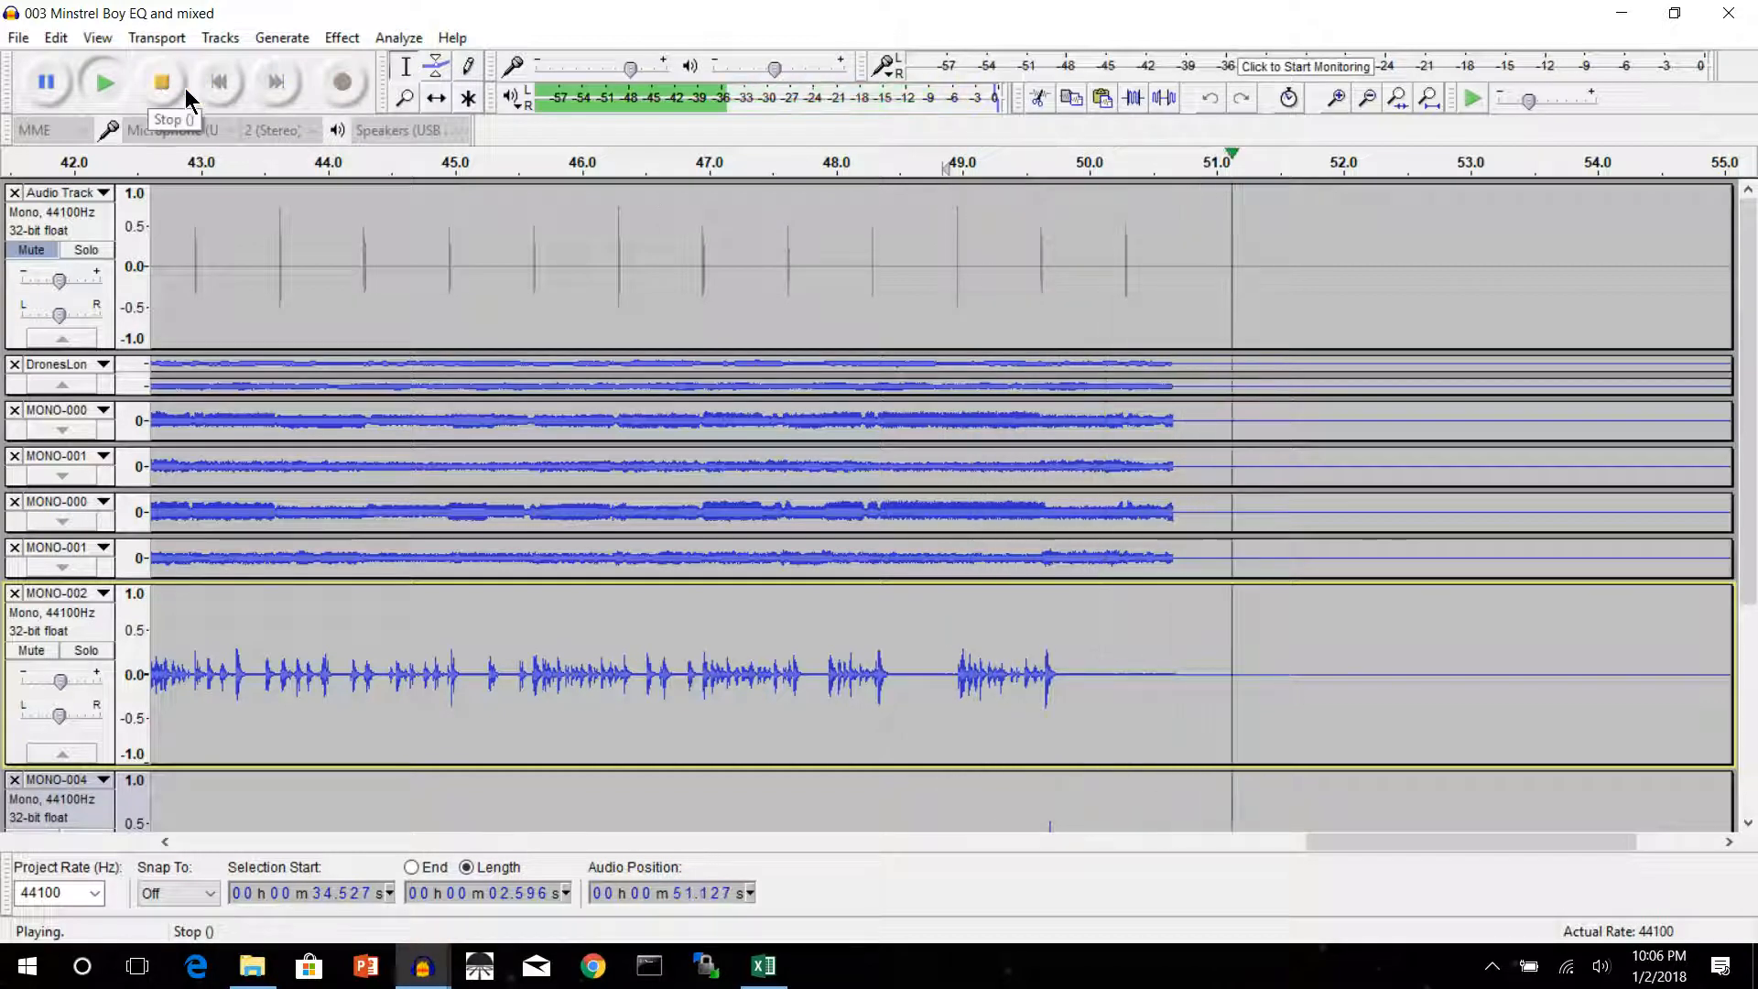
pyautogui.click(156, 85)
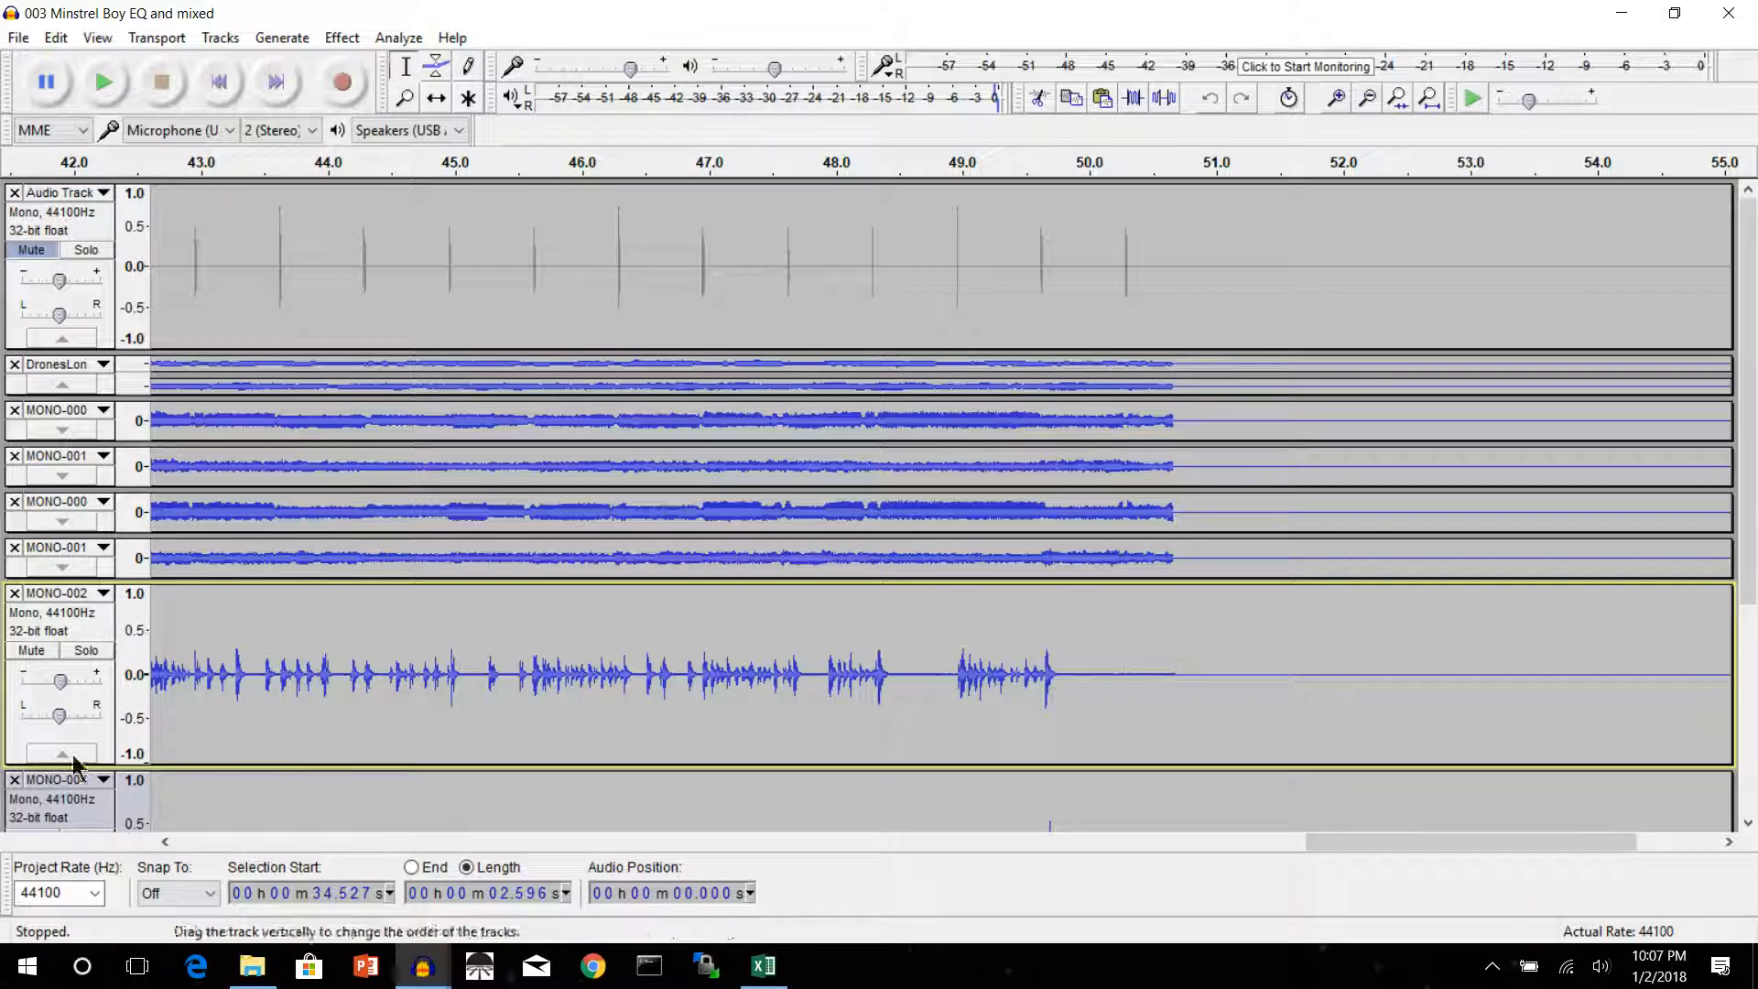
# Replace about 0.886 s with silence from 49.873 s in every track from DronesLong down to MONO-004, leaving out Audio Track and bass drum
pyautogui.scroll(-2, 61, 822)
pyautogui.scroll(-2, 62, 822)
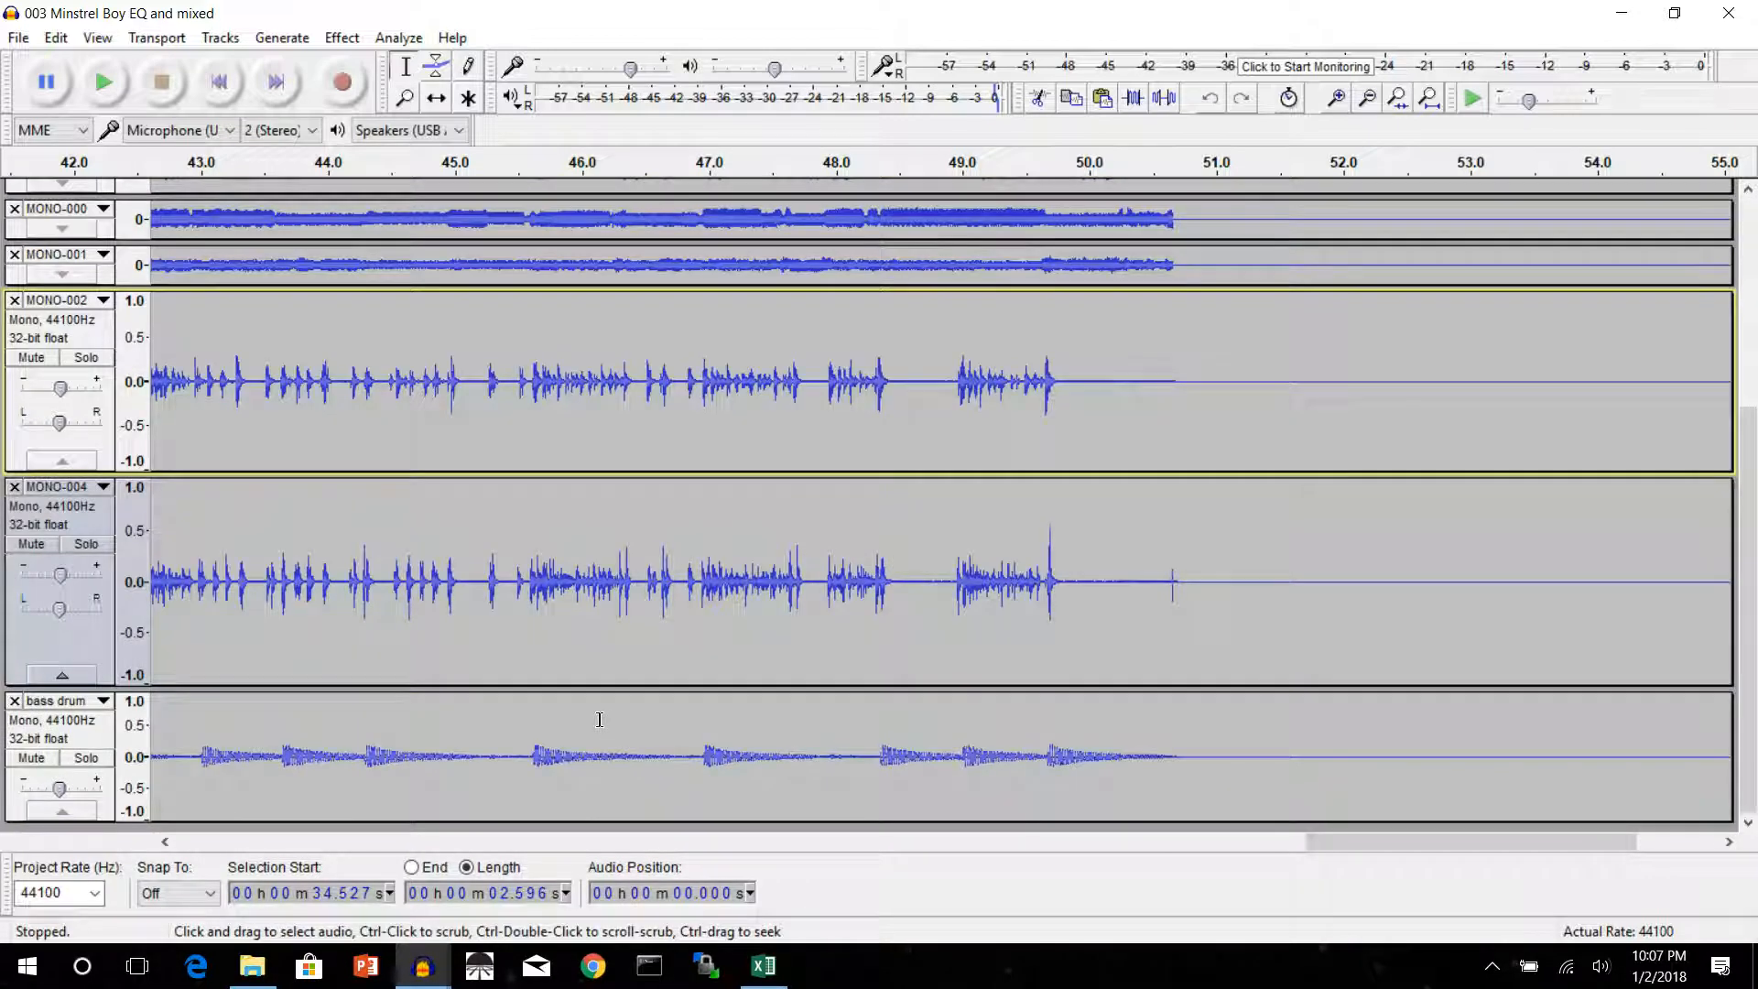
pyautogui.scroll(-1, 1208, 631)
pyautogui.scroll(2, 1212, 600)
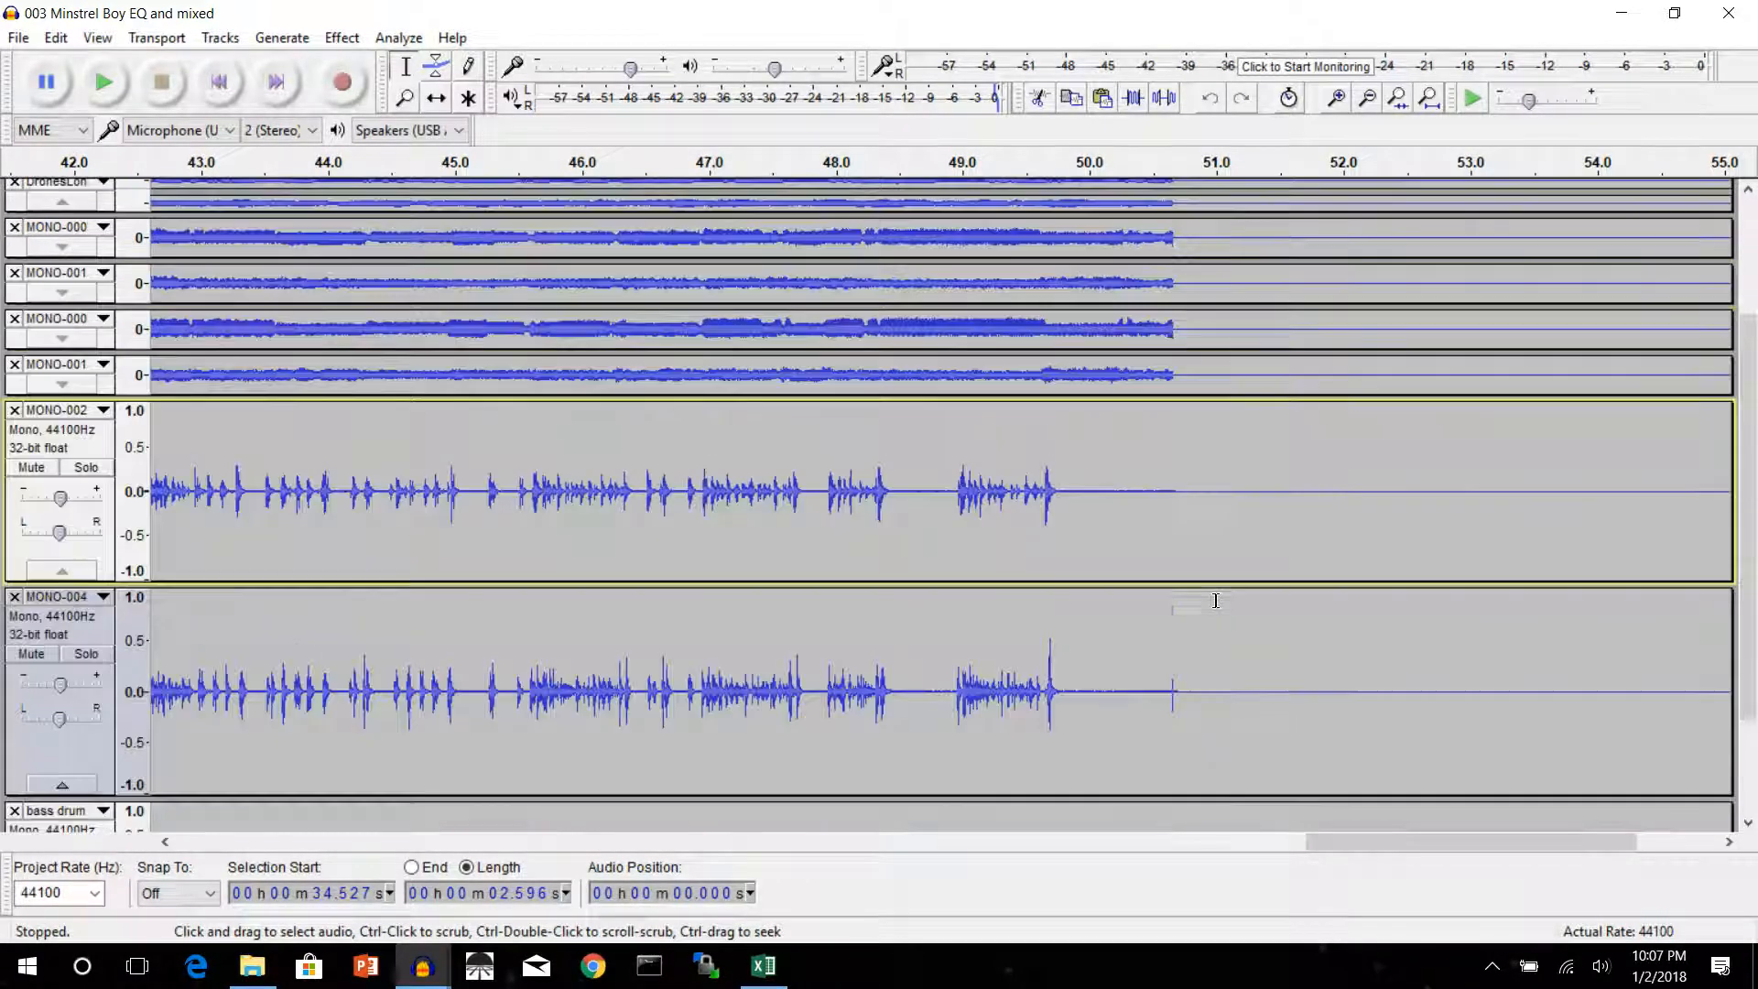
pyautogui.scroll(2, 1116, 542)
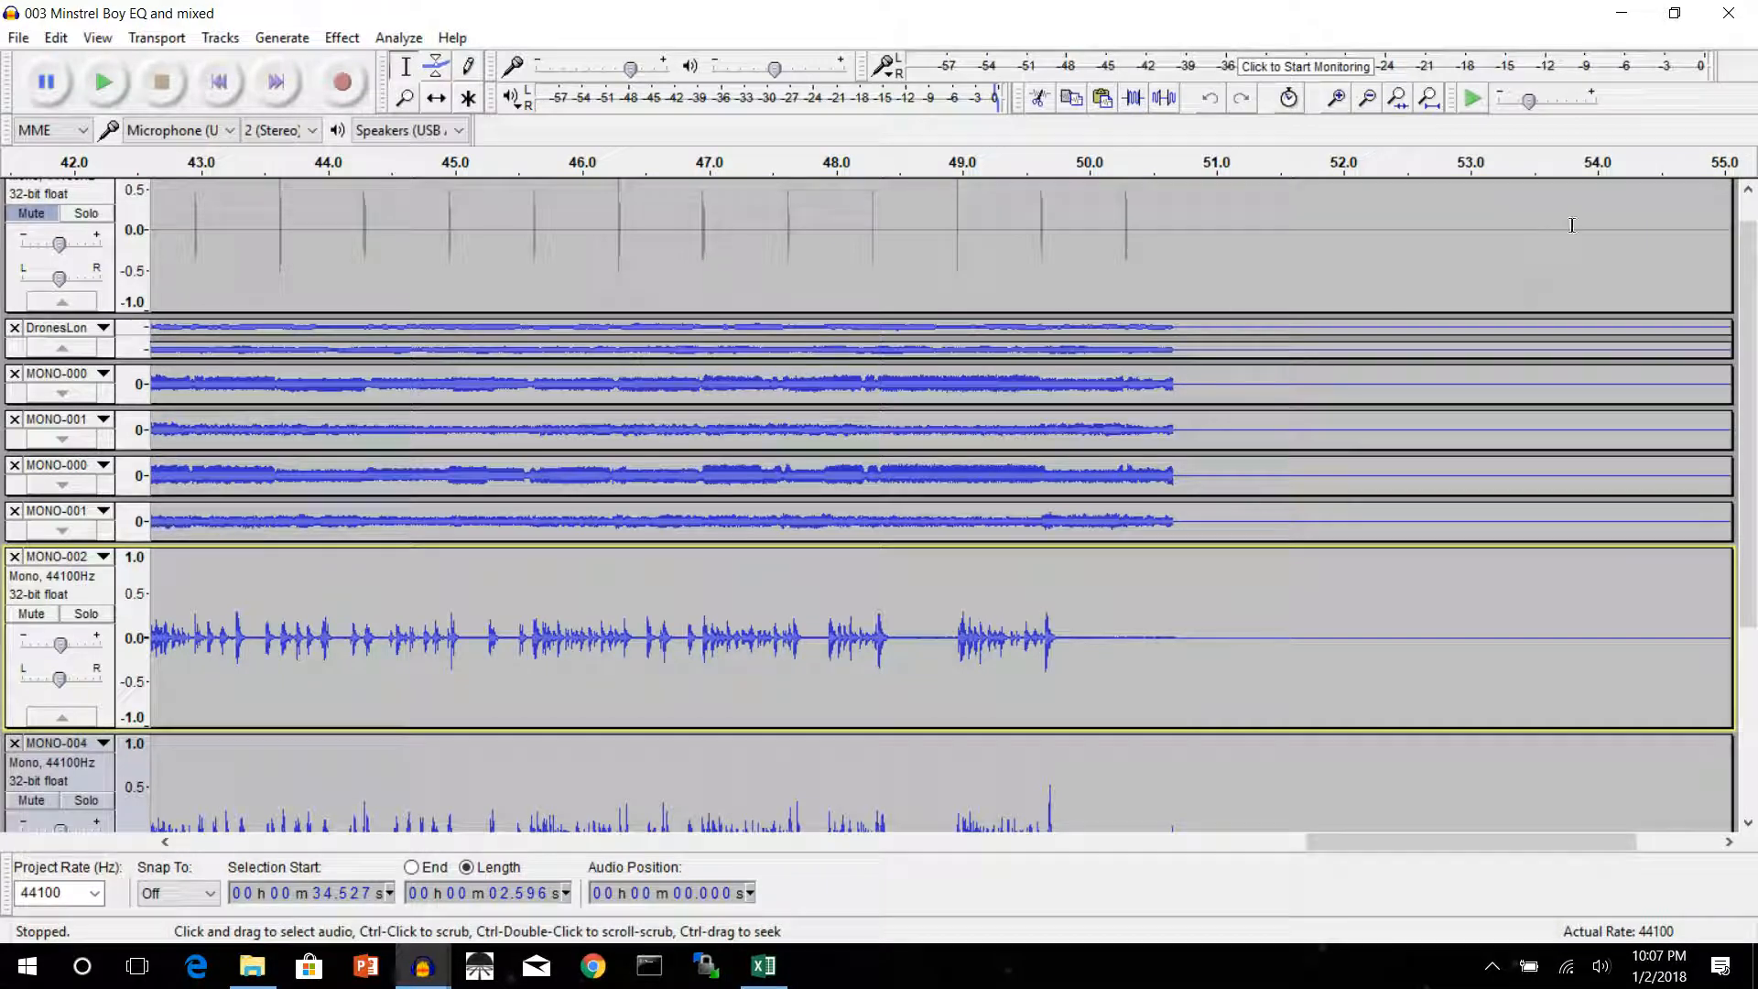
pyautogui.click(1335, 98)
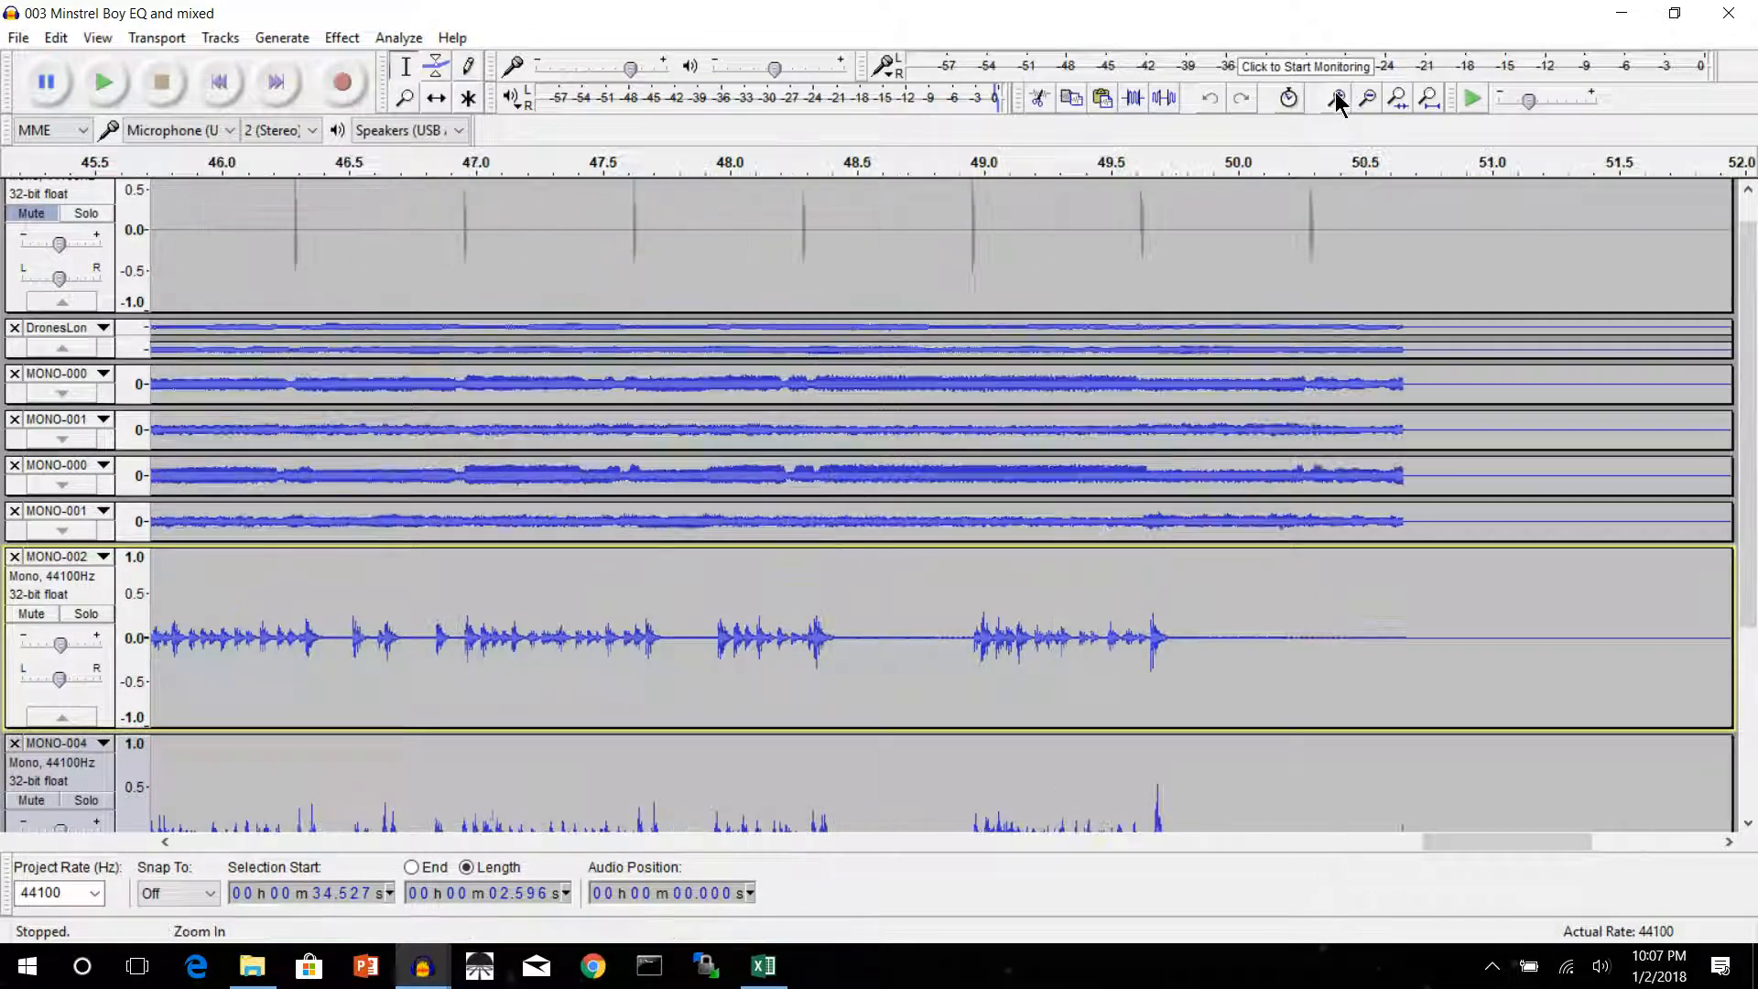
pyautogui.click(1336, 98)
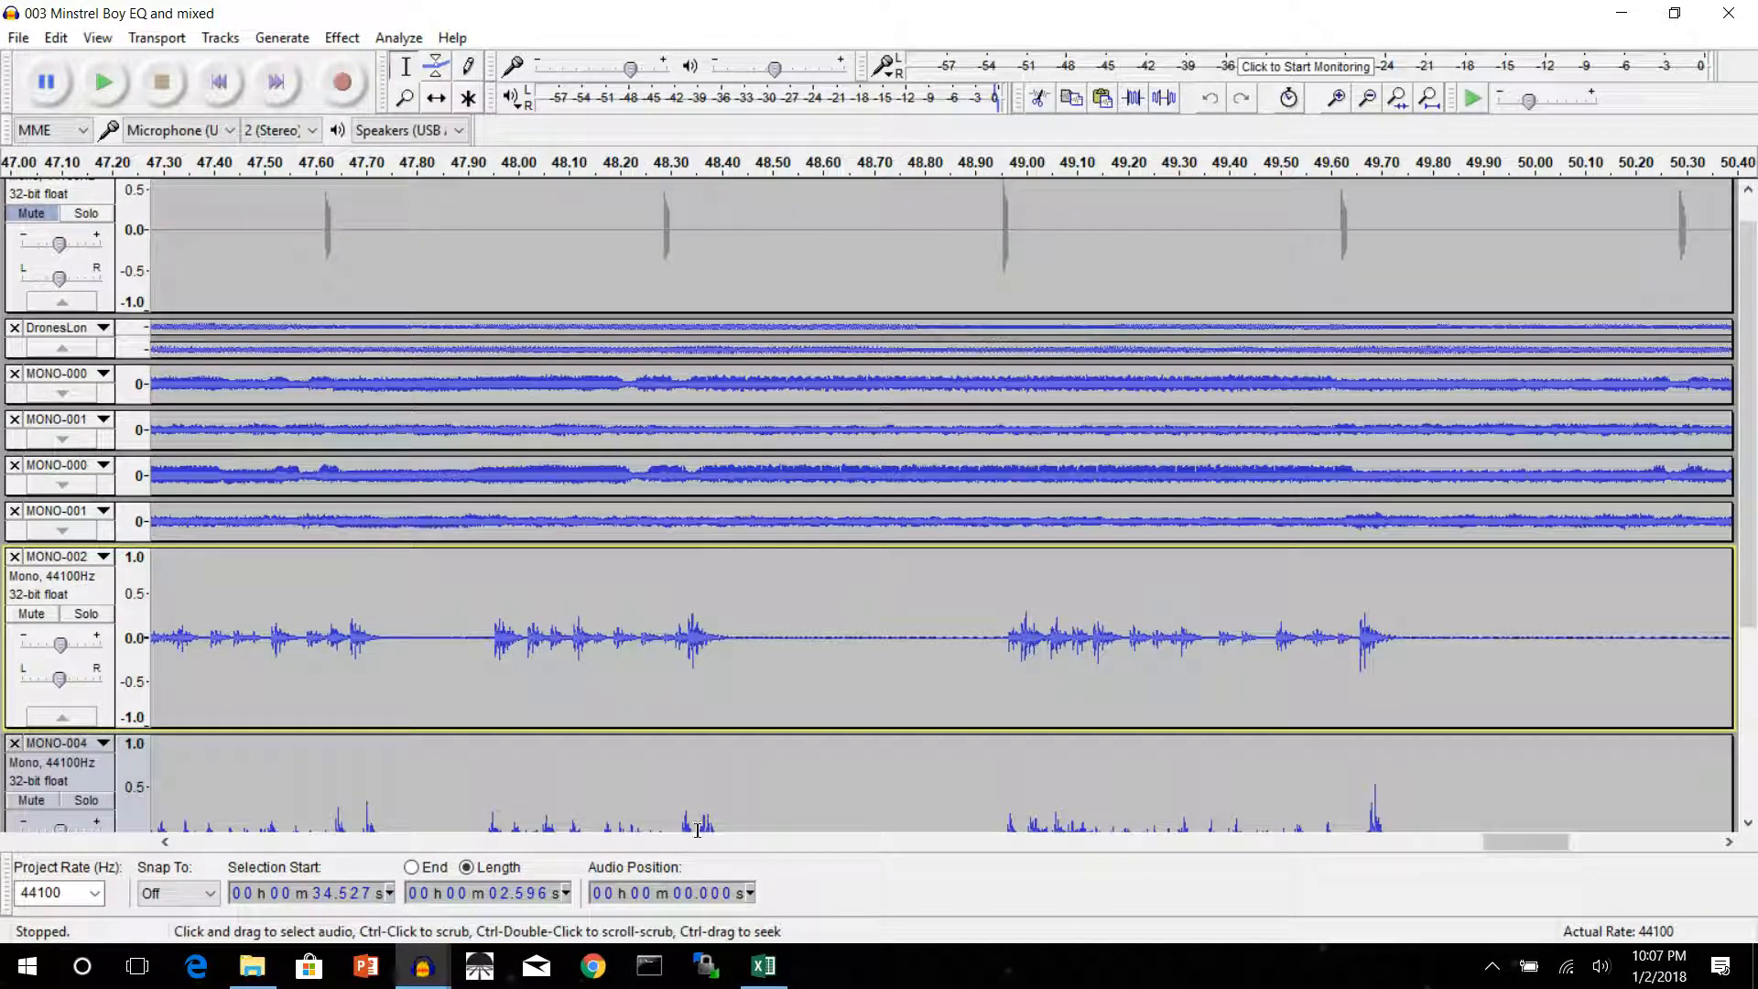
pyautogui.moveTo(1503, 844); pyautogui.dragTo(1534, 848)
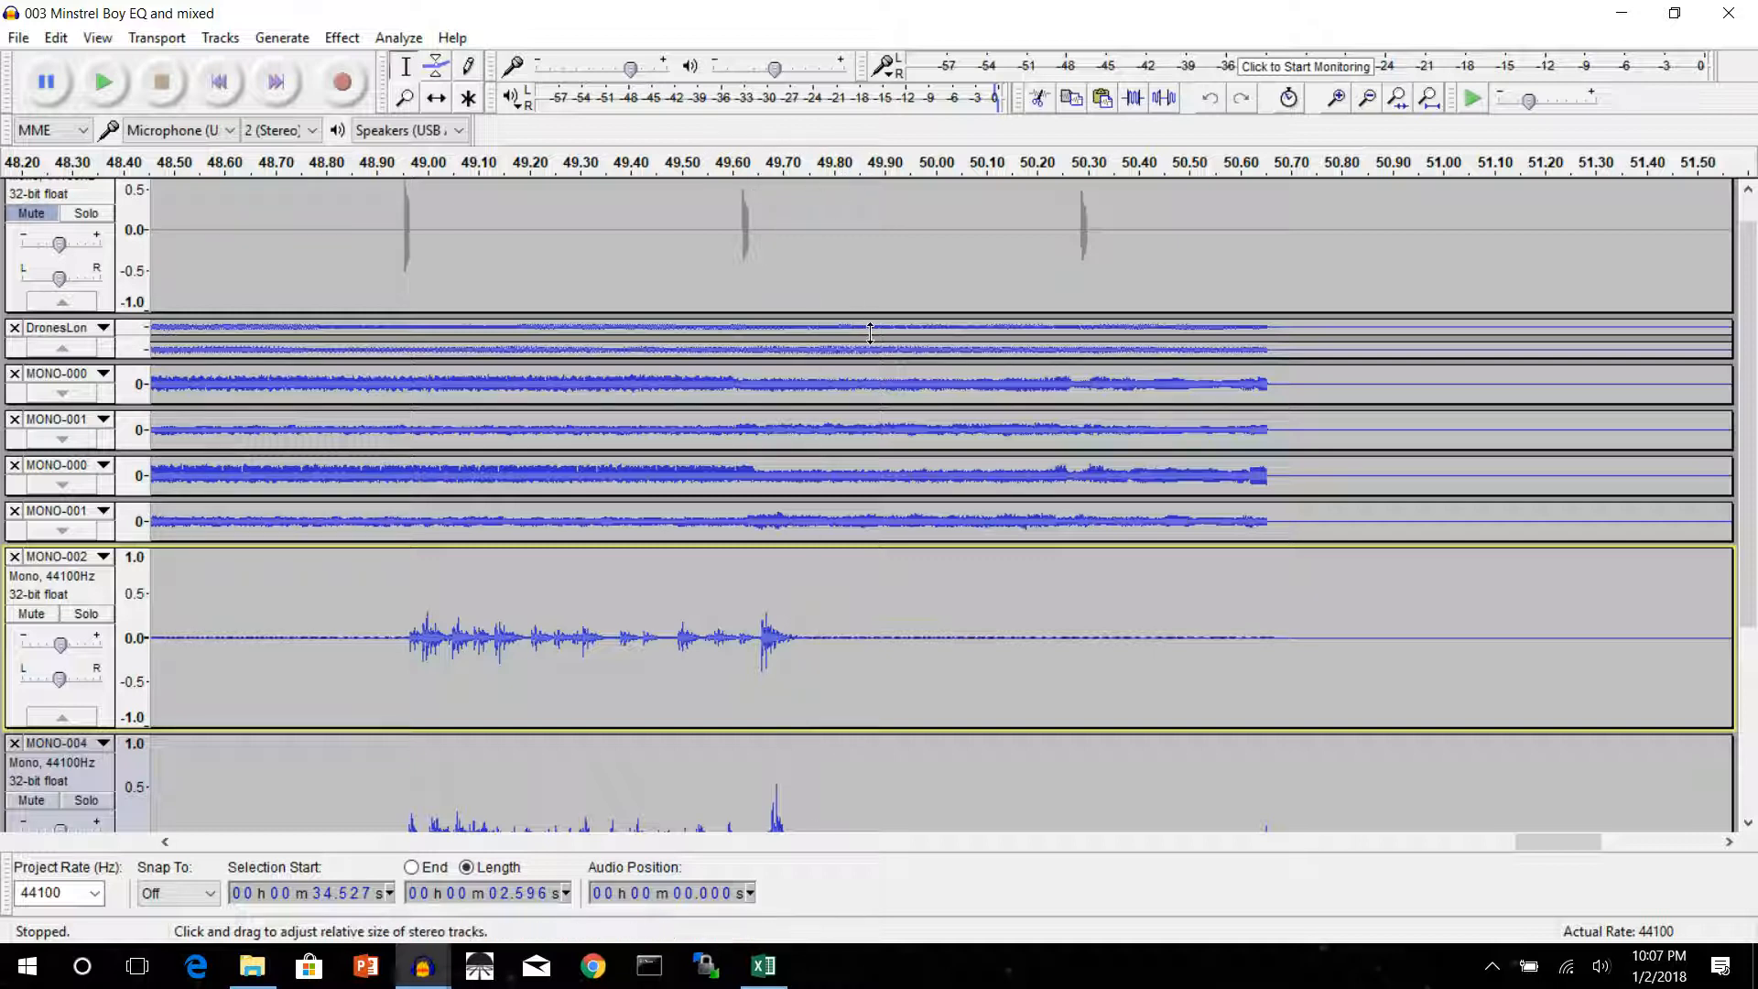
pyautogui.moveTo(871, 328); pyautogui.dragTo(1318, 775)
pyautogui.scroll(-2, 1319, 775)
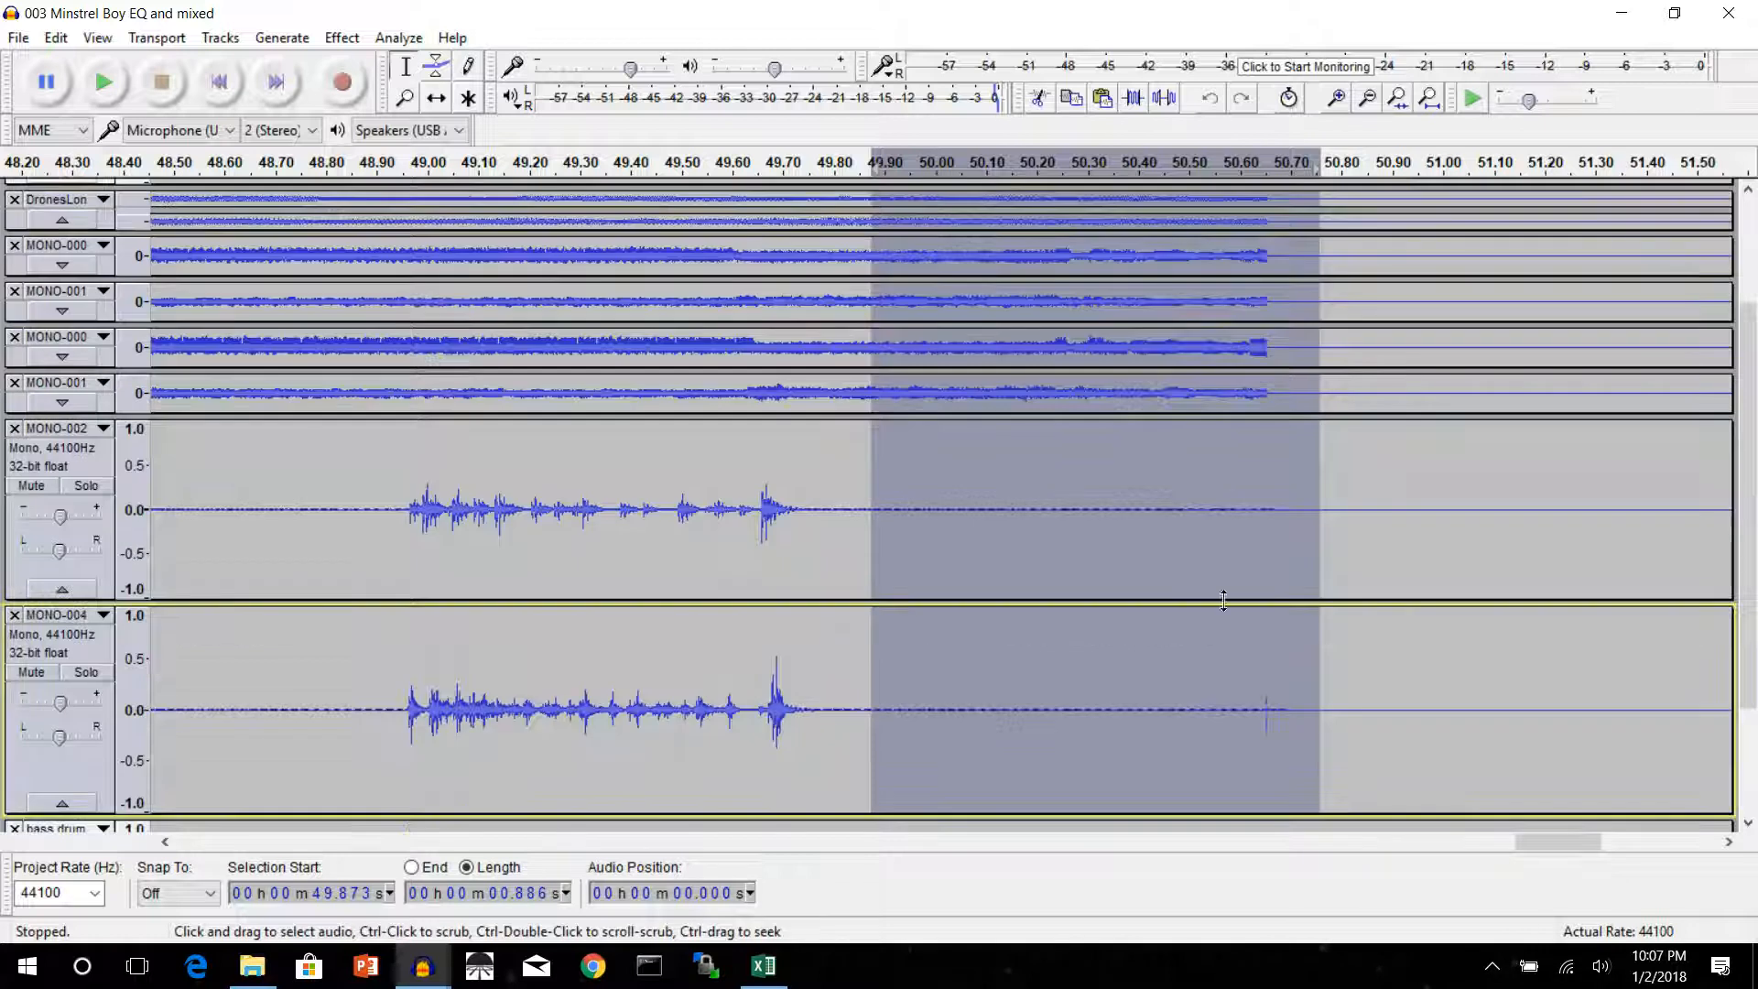
pyautogui.click(280, 38)
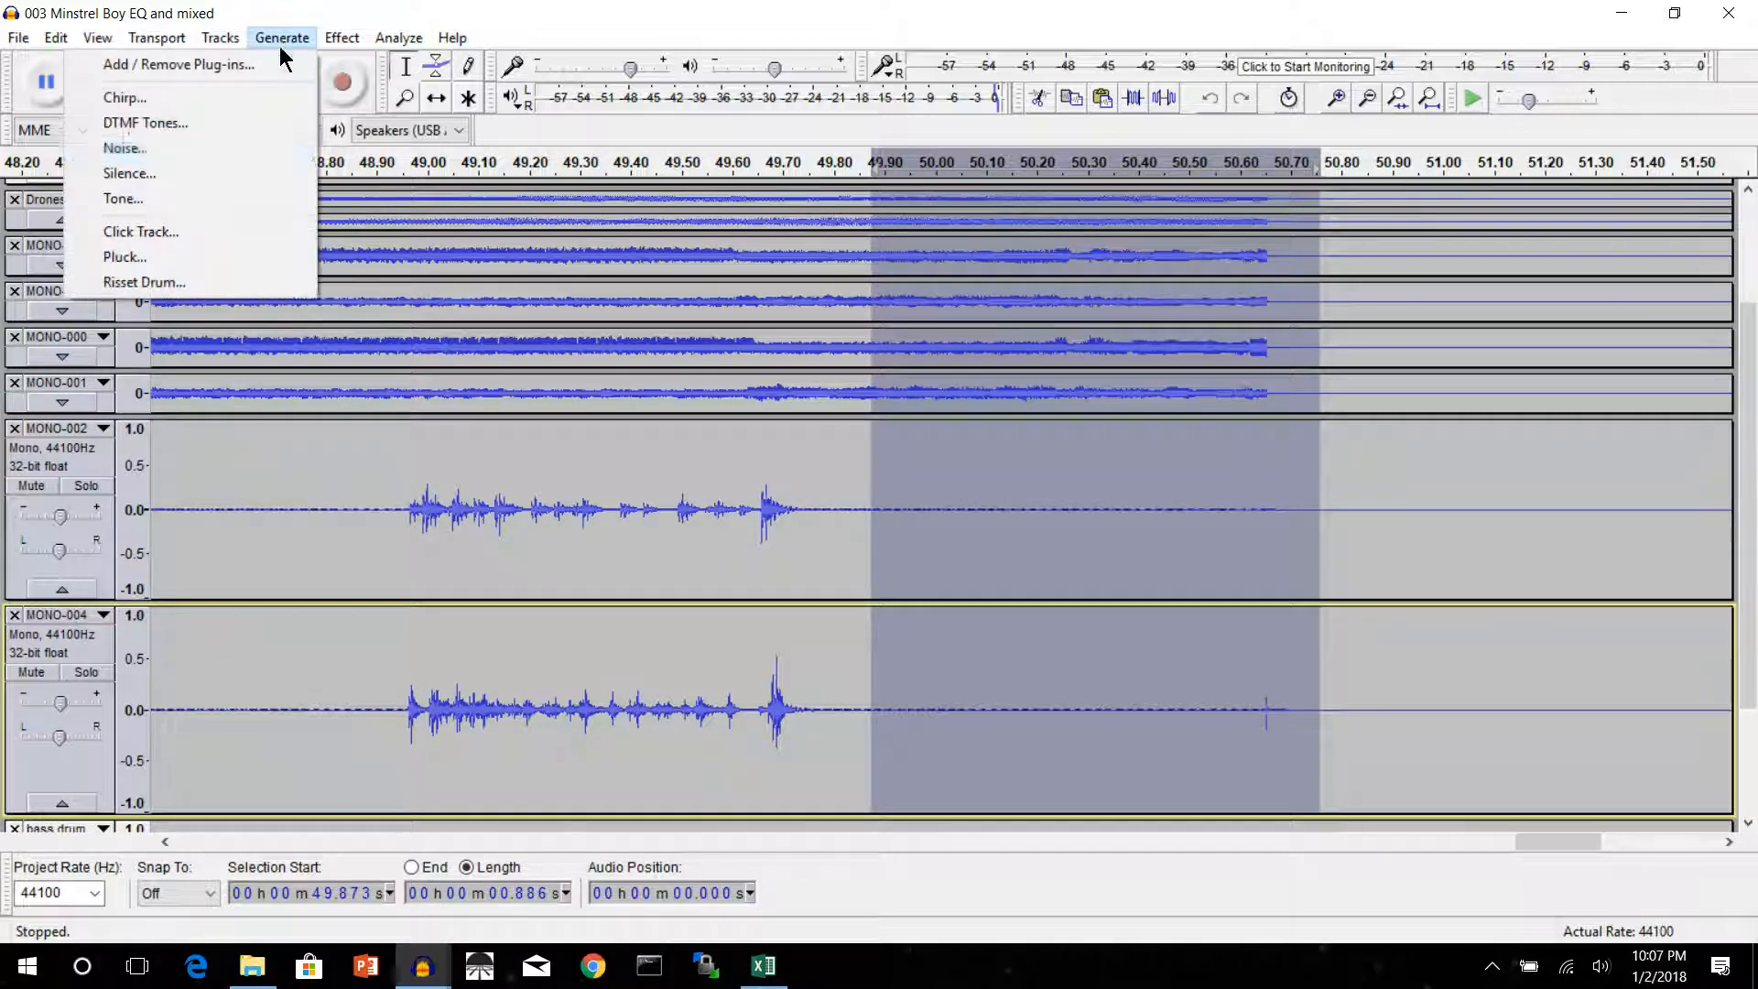
pyautogui.click(206, 173)
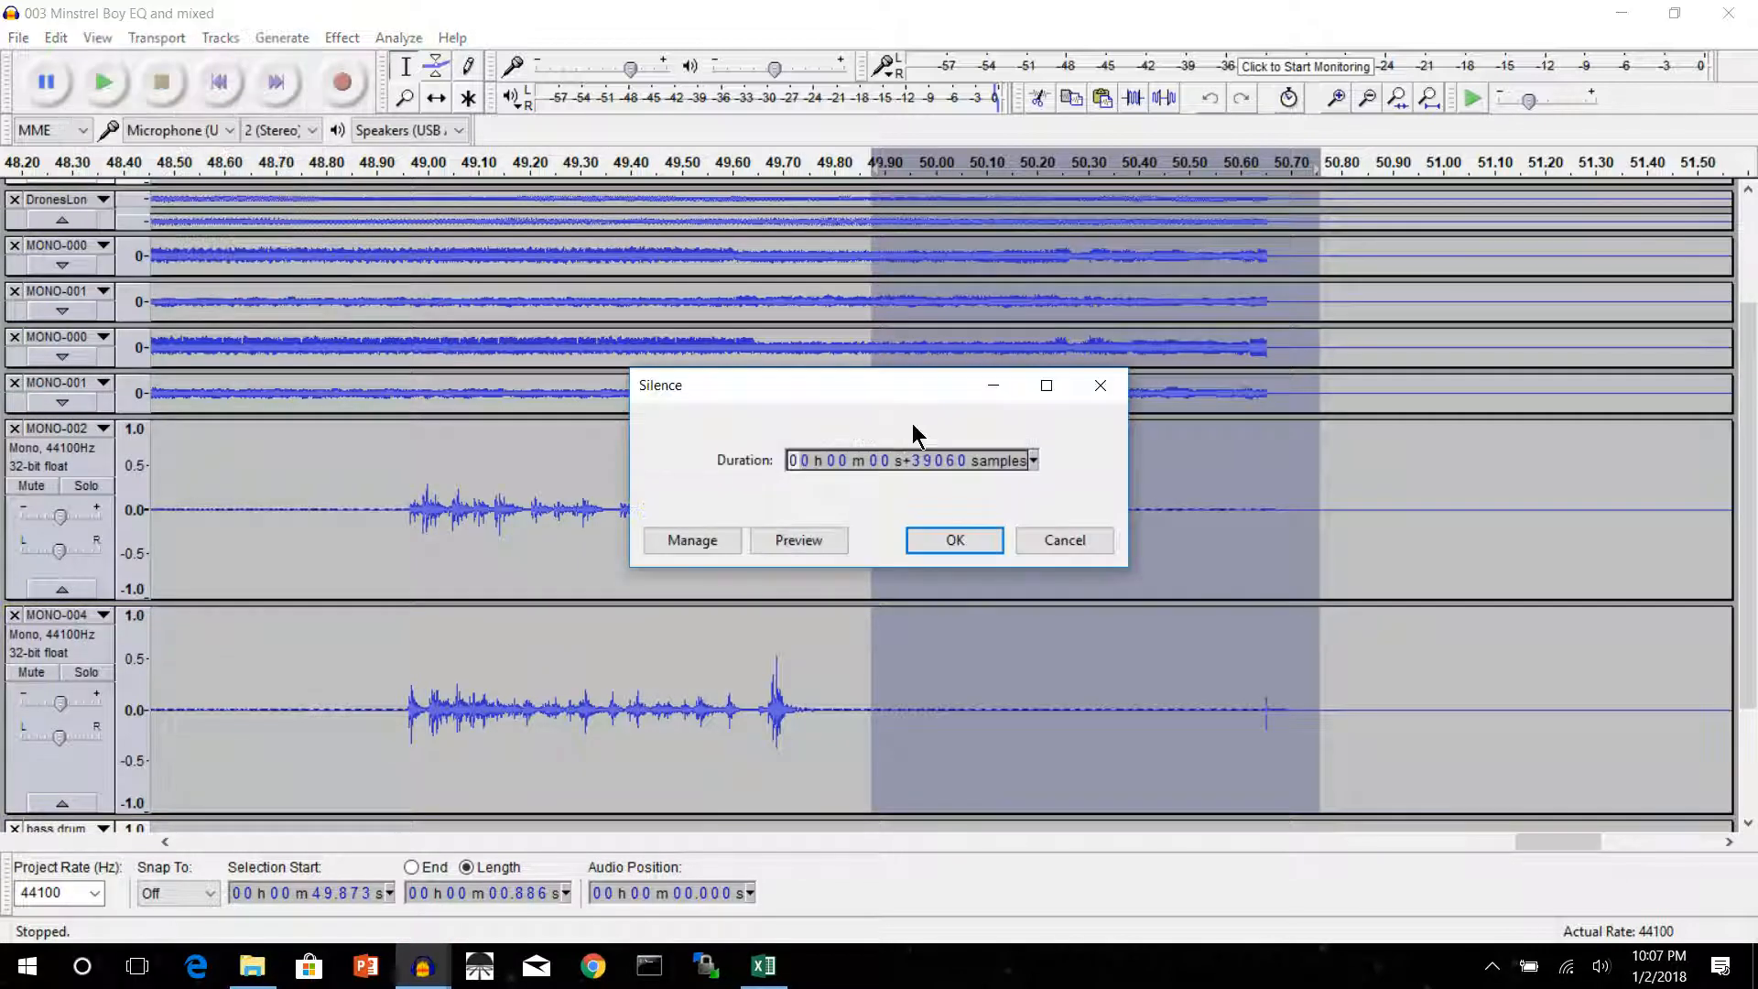
pyautogui.click(956, 541)
# Play back the silenced ending twice, starting at about 49.6 s and about 49.25 s, to check the cutoff and bass drum tail
pyautogui.scroll(-3, 1150, 547)
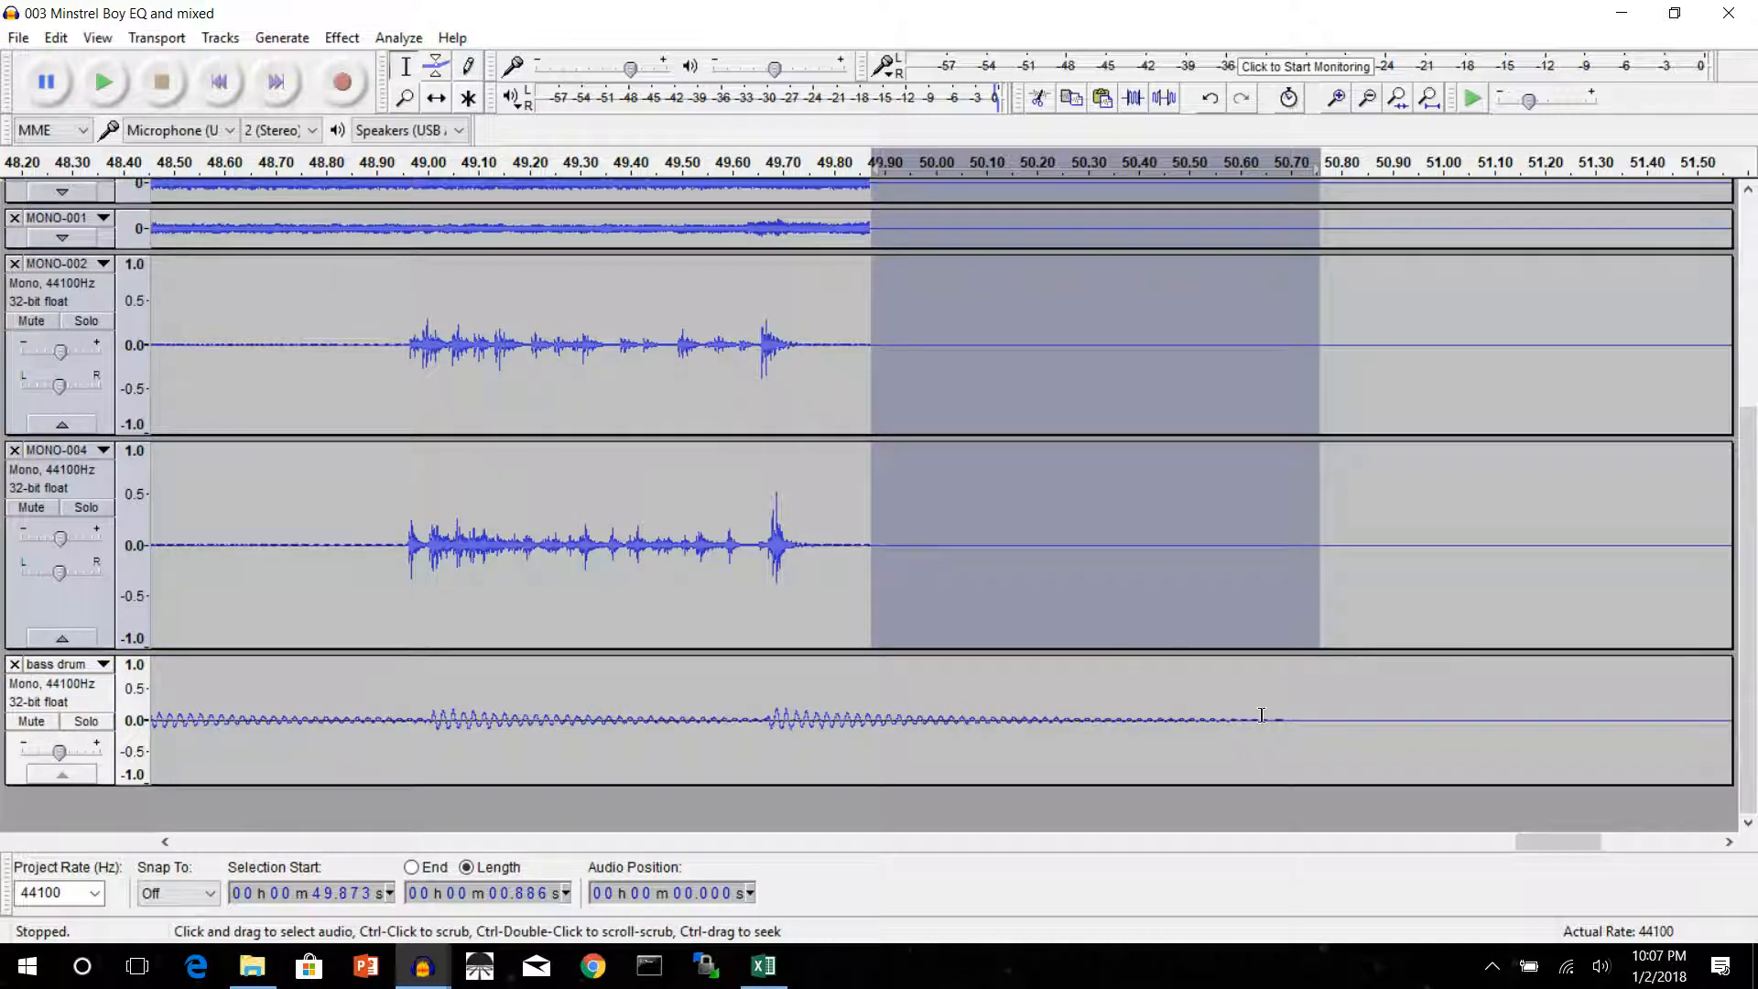
pyautogui.scroll(5, 1053, 550)
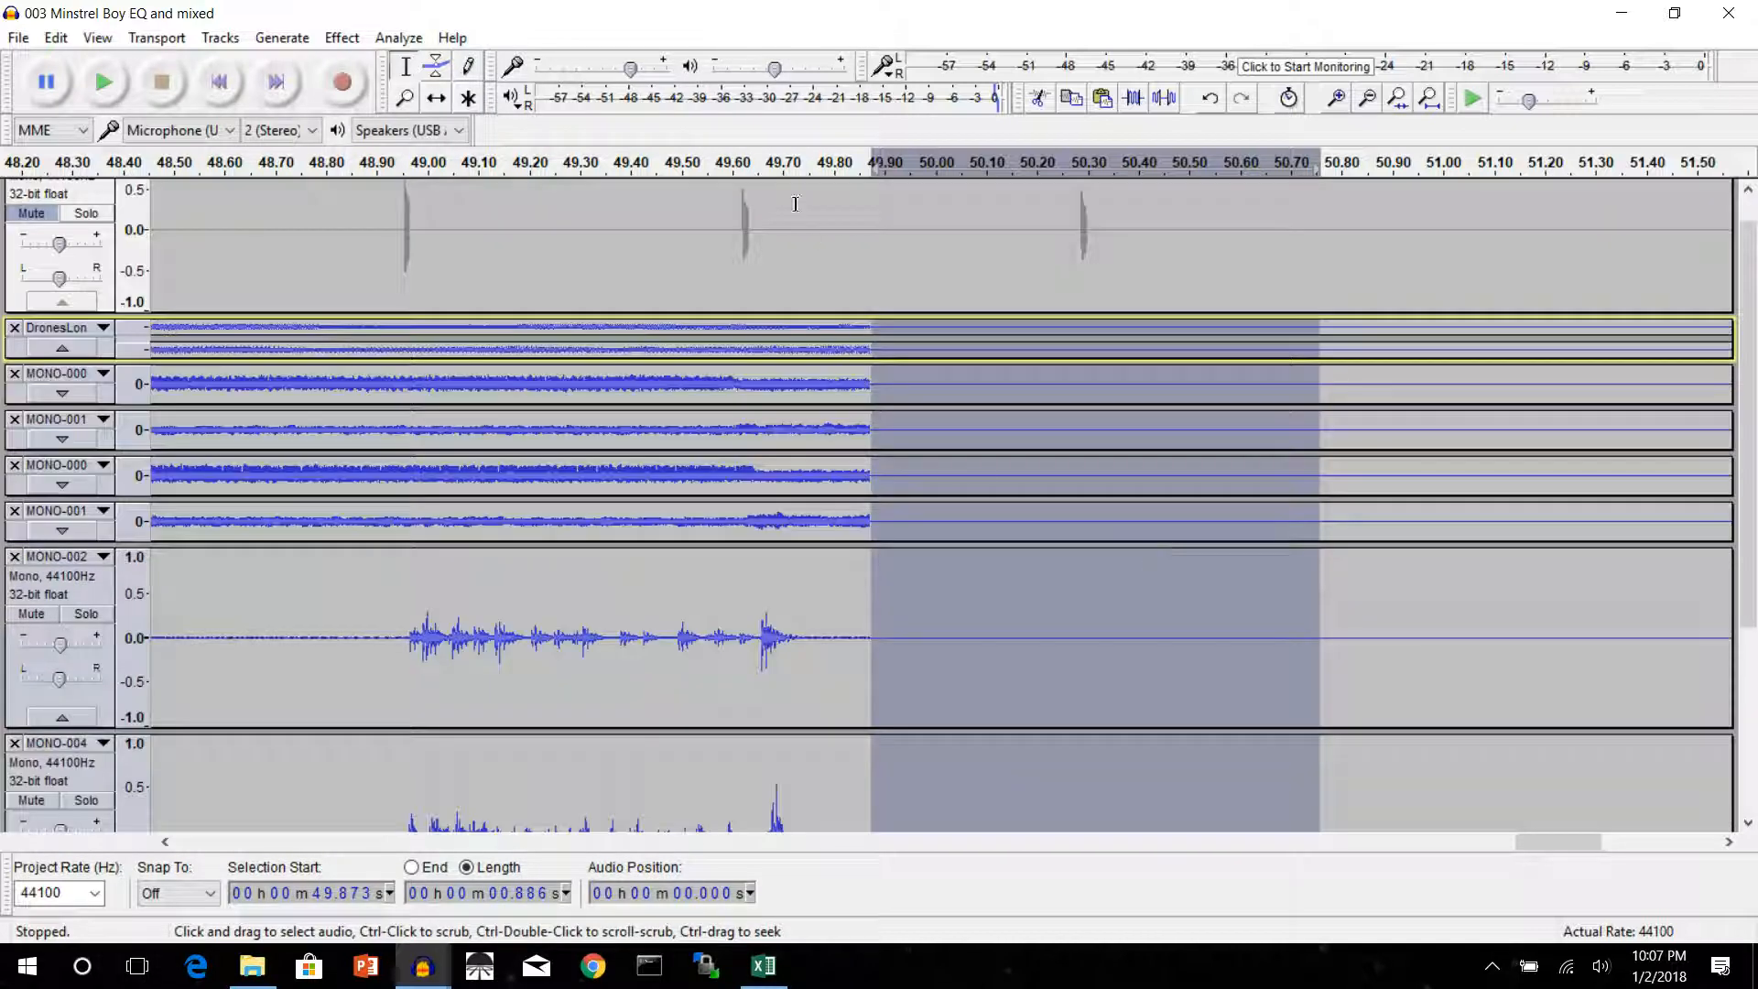
pyautogui.click(717, 165)
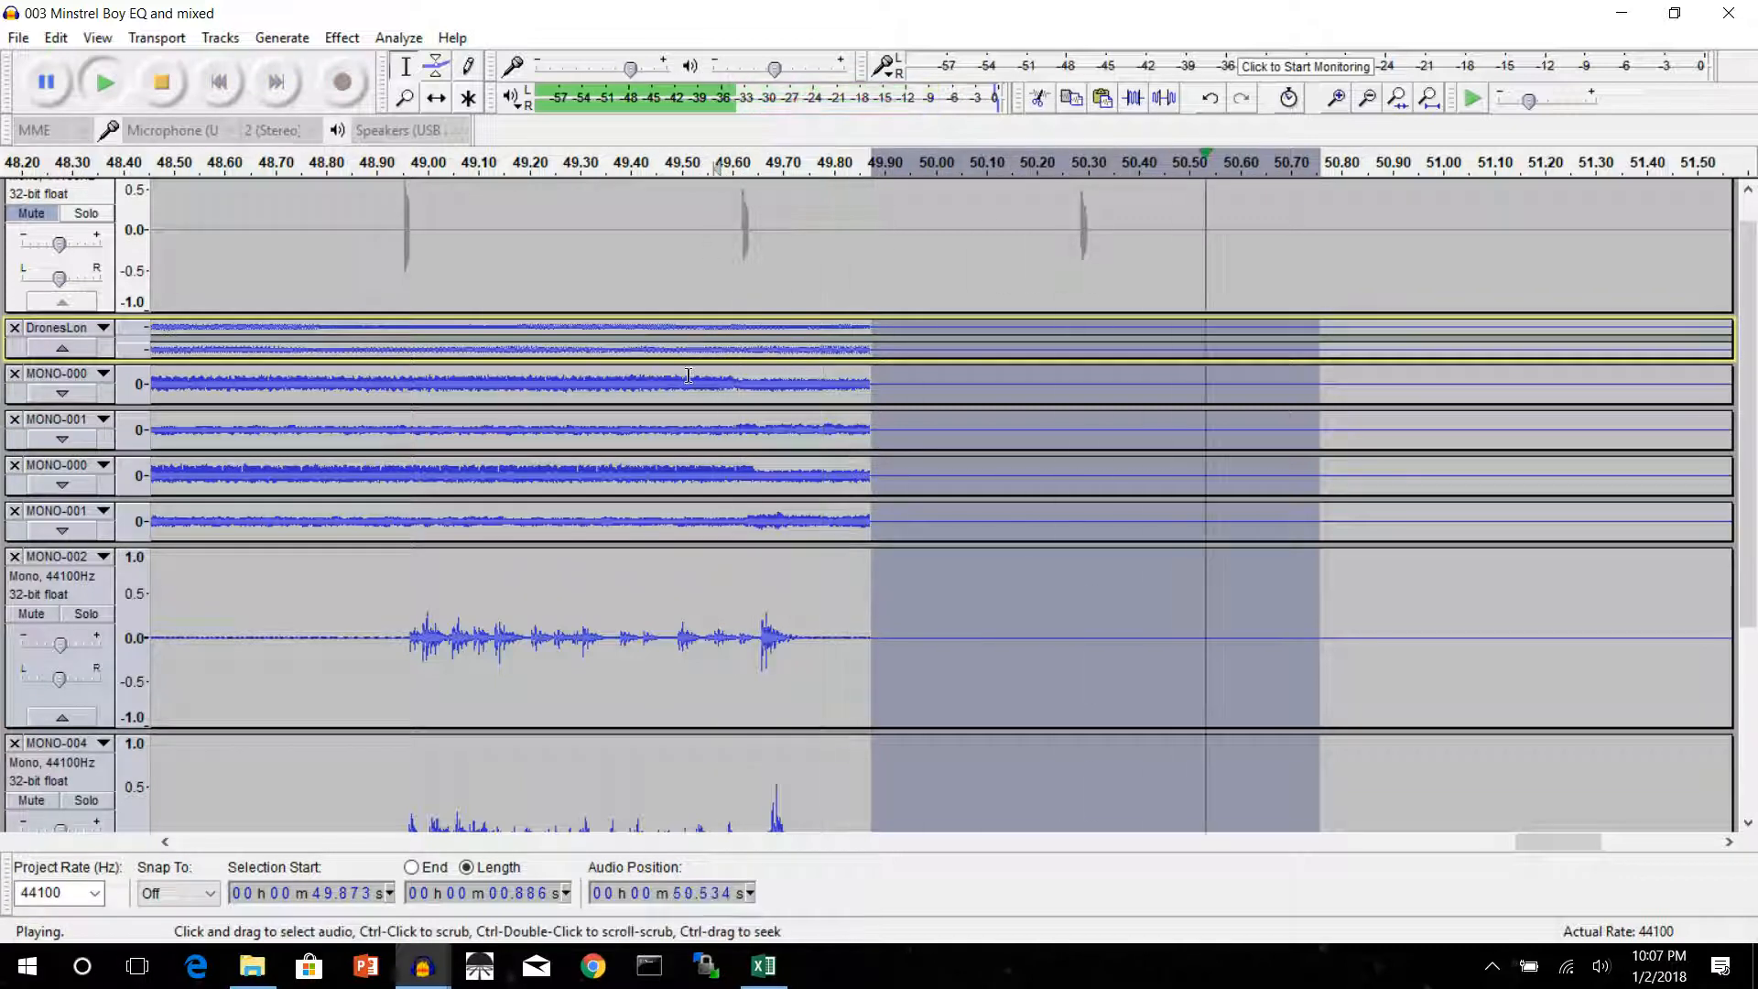
pyautogui.click(663, 179)
pyautogui.click(161, 81)
pyautogui.scroll(-3, 376, 211)
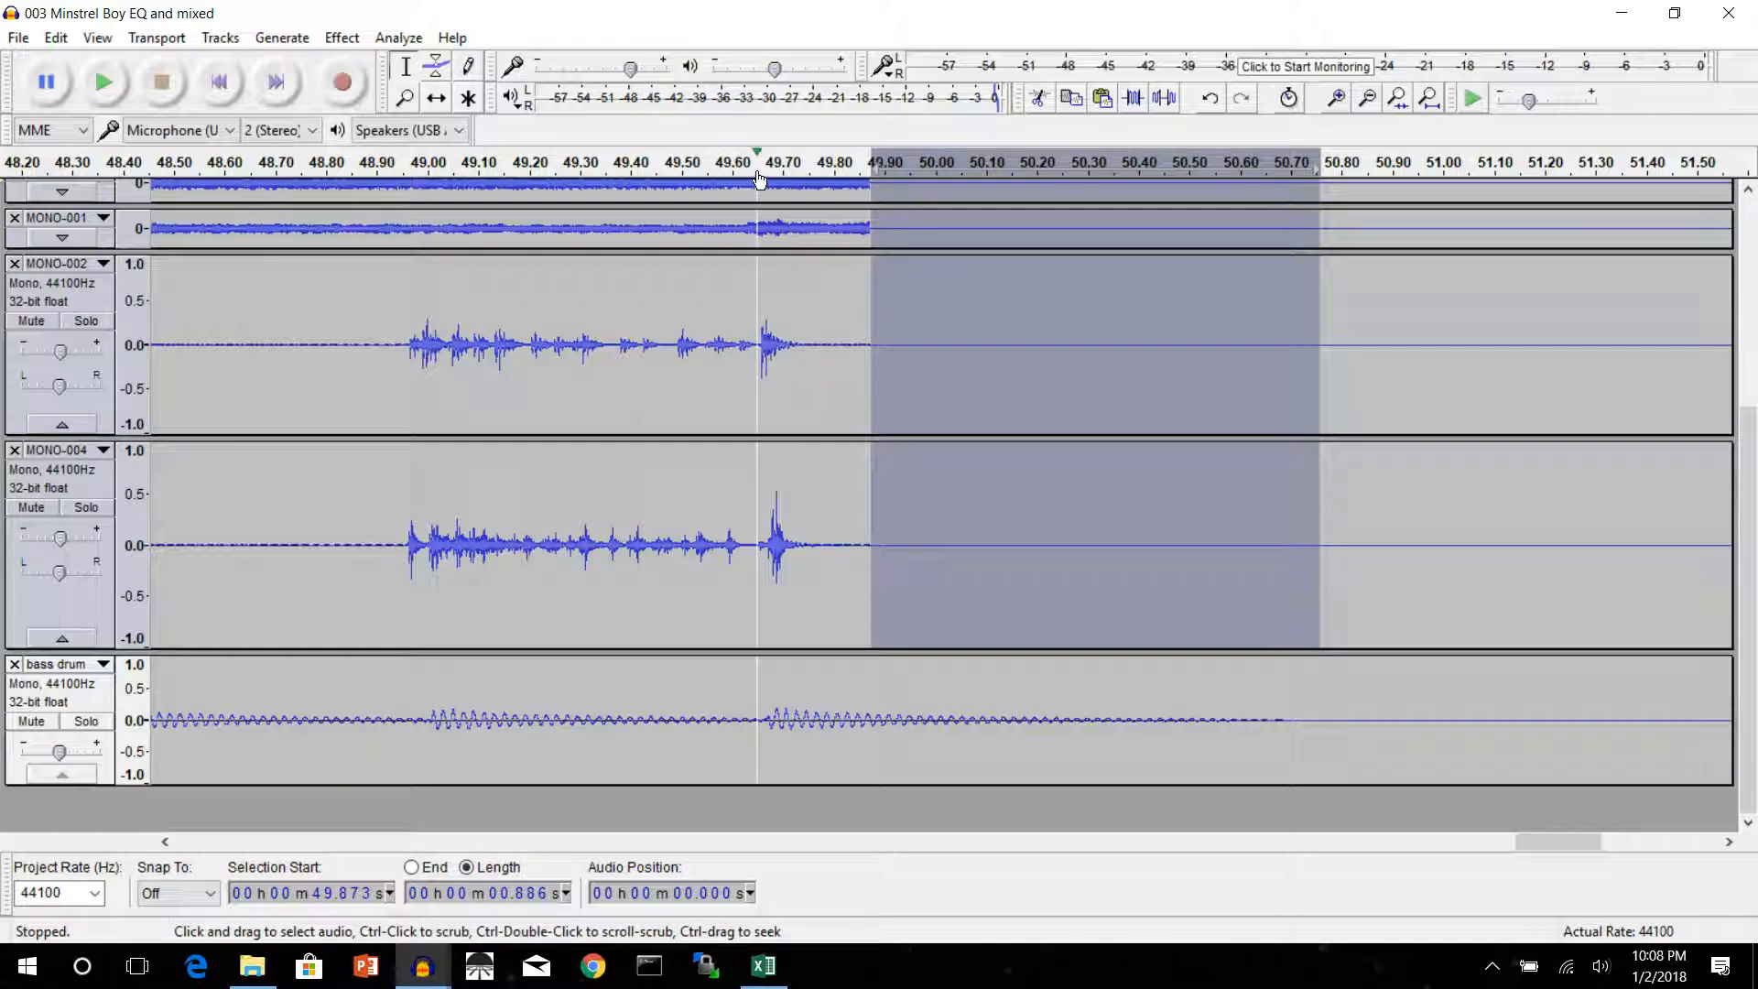
pyautogui.click(556, 178)
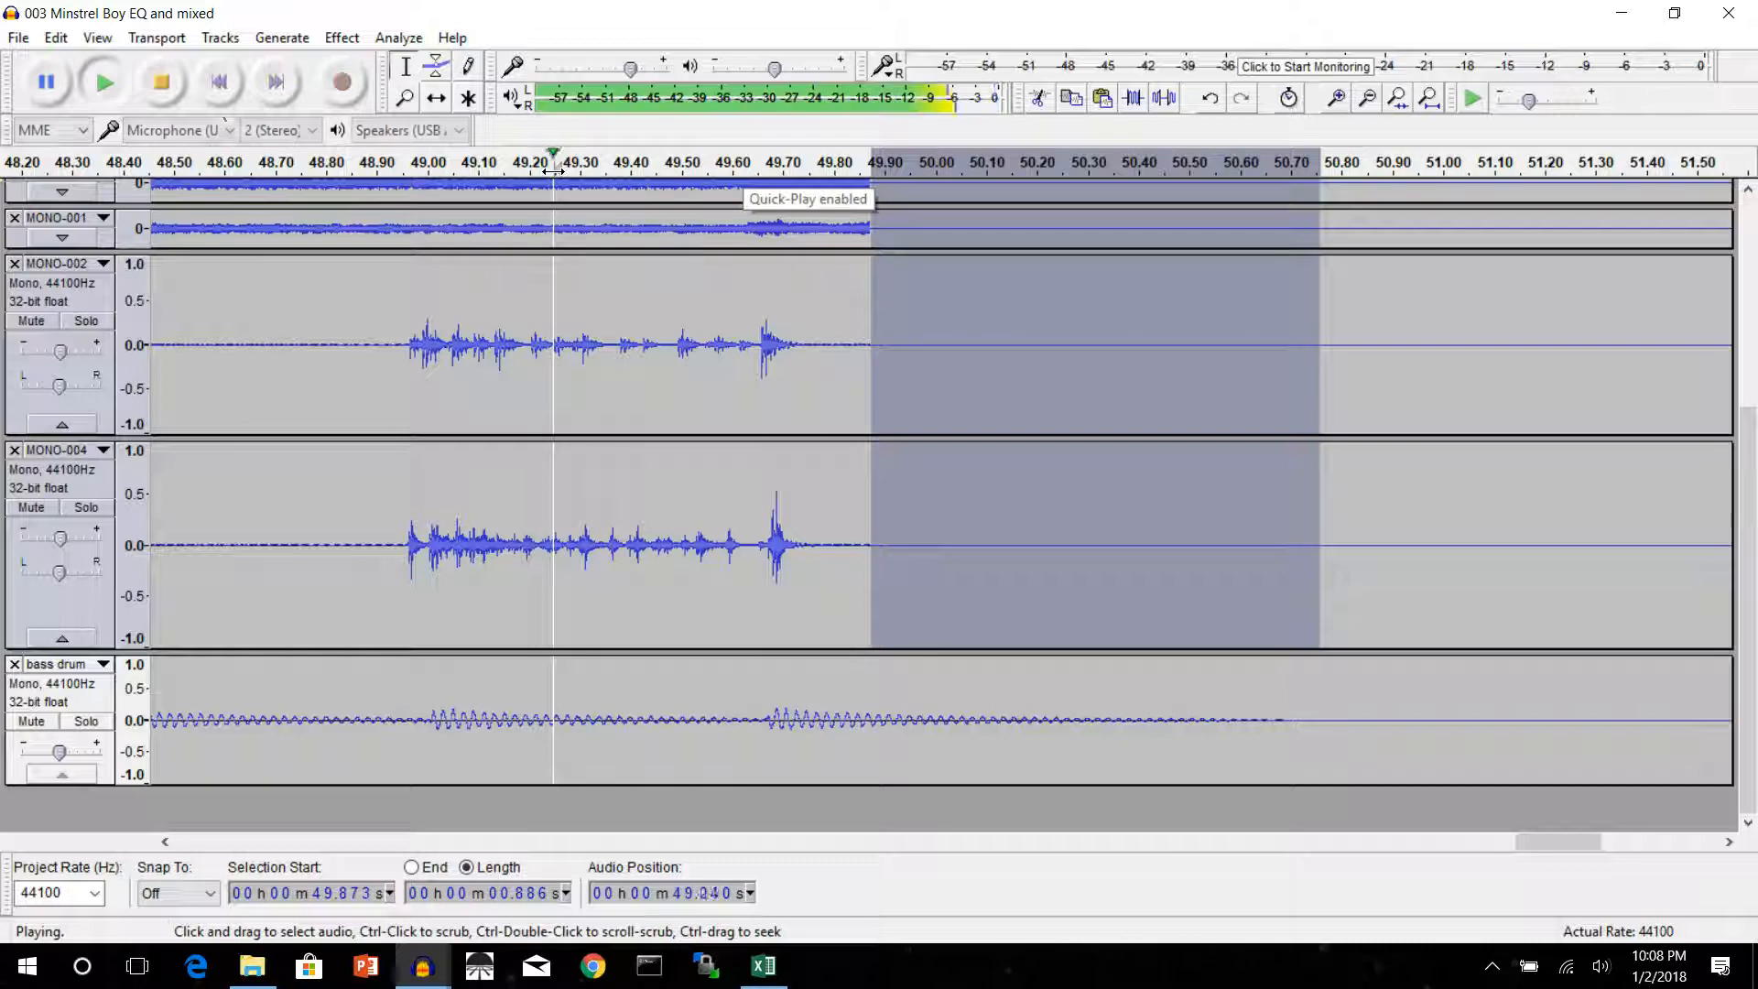
pyautogui.click(172, 83)
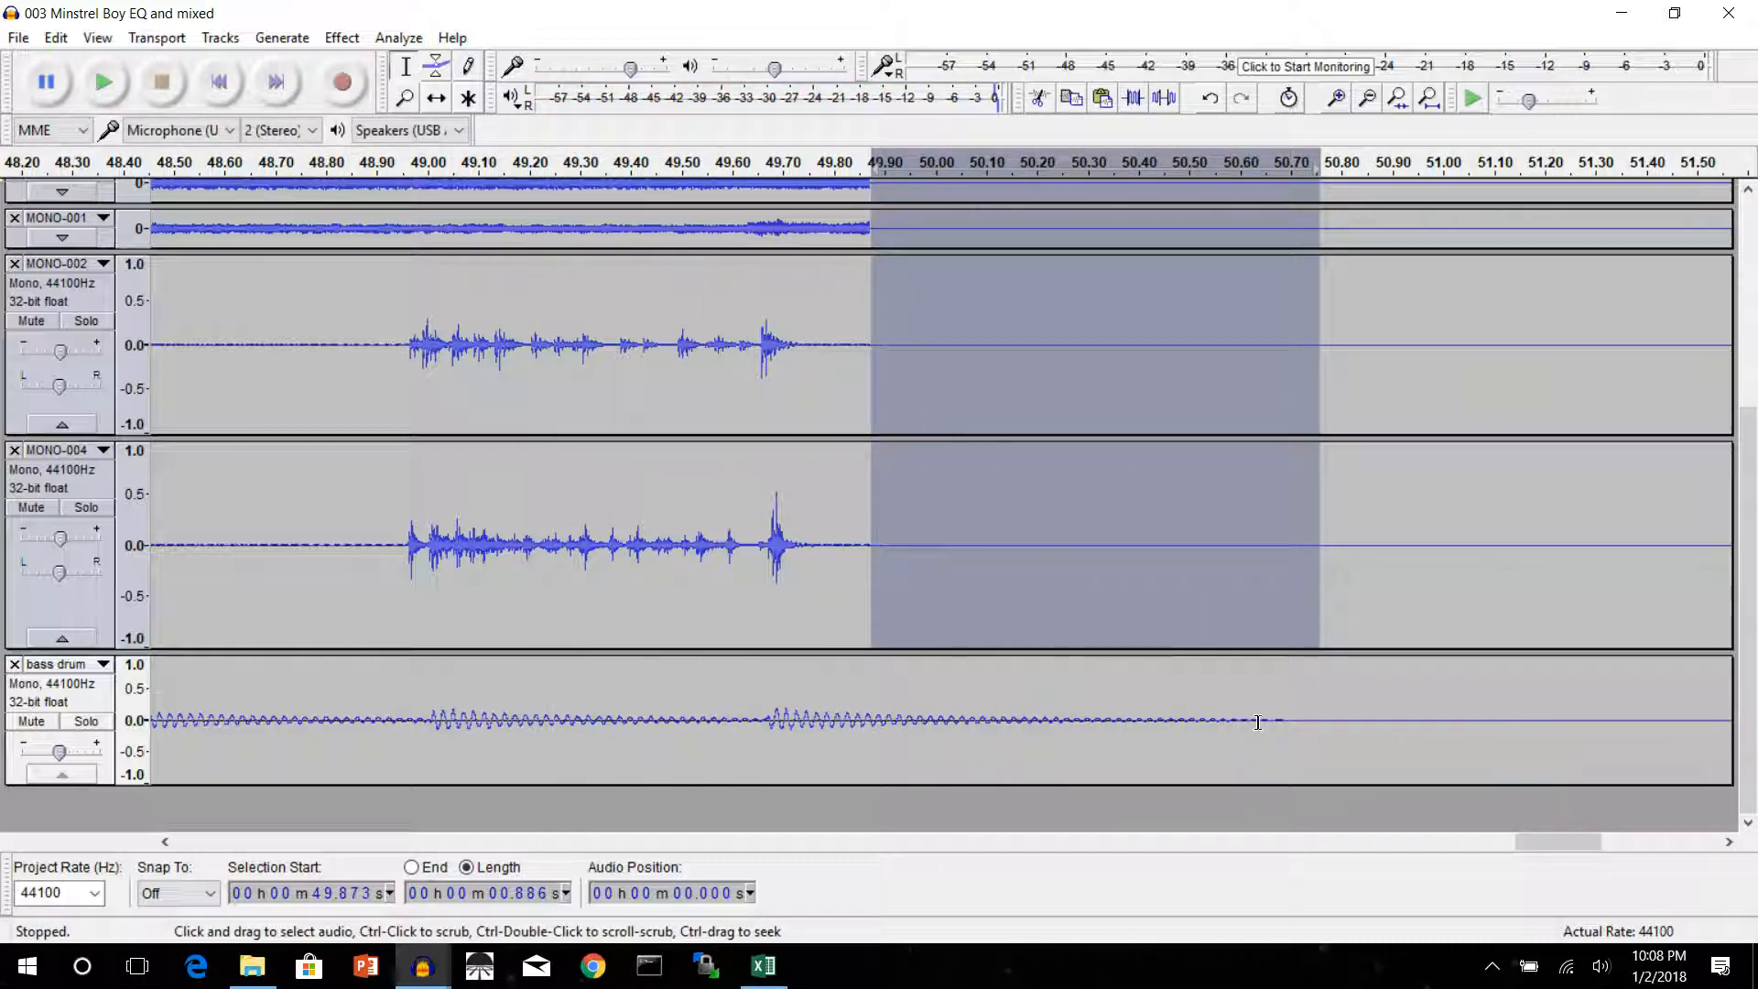
# Apply a fade effect to the bass drum track's tail, starting at 50.589 s with a length of 0.117 s
pyautogui.moveTo(1234, 721); pyautogui.dragTo(1295, 730)
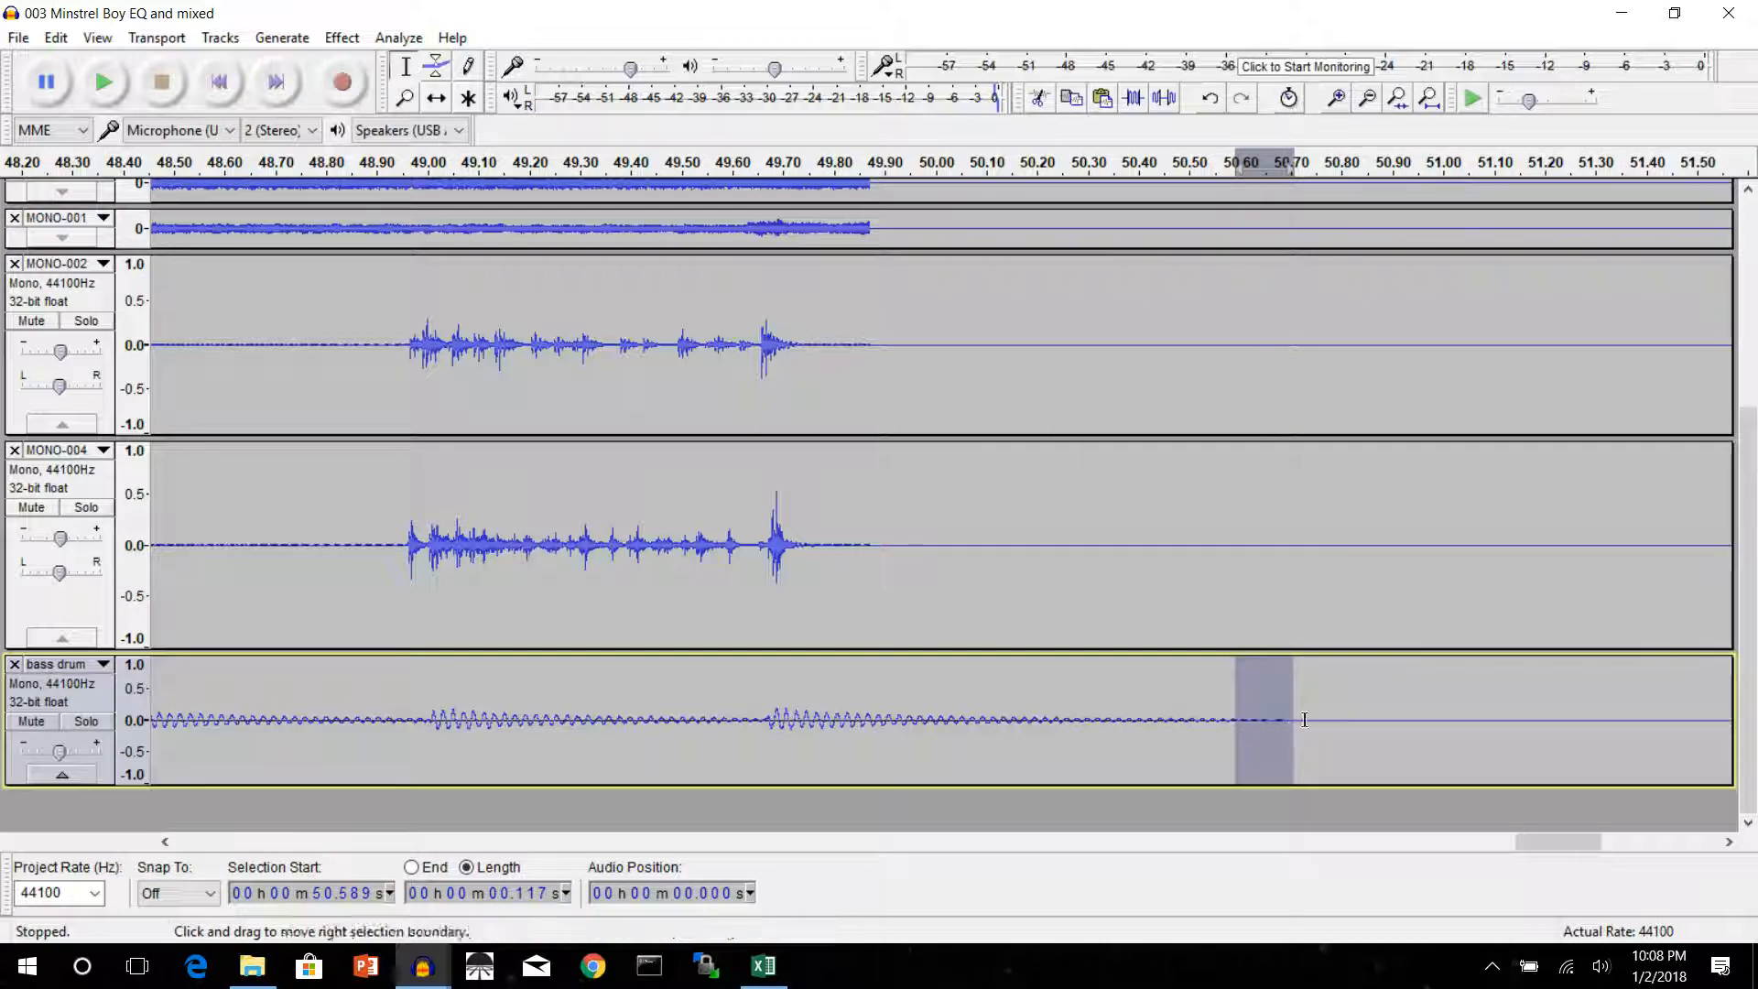
pyautogui.click(330, 37)
pyautogui.click(423, 417)
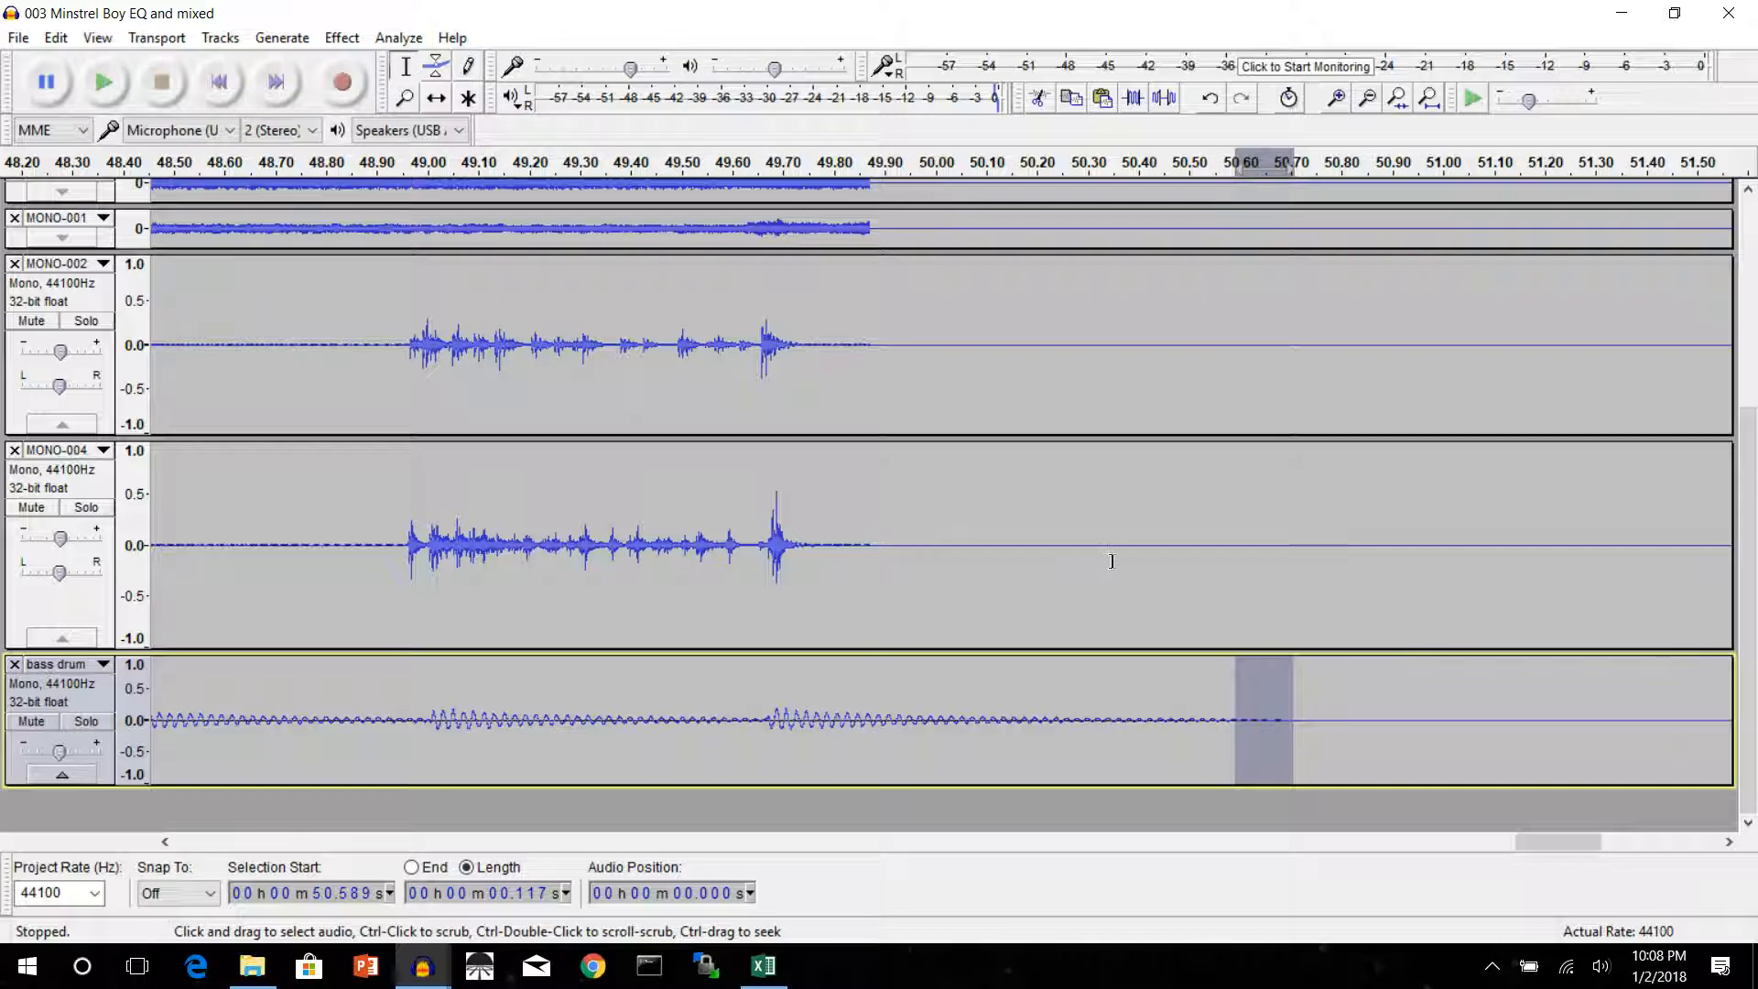
# Play back the last beat from about 49.6 s to check the bass drum tail, and stop playback
pyautogui.click(705, 165)
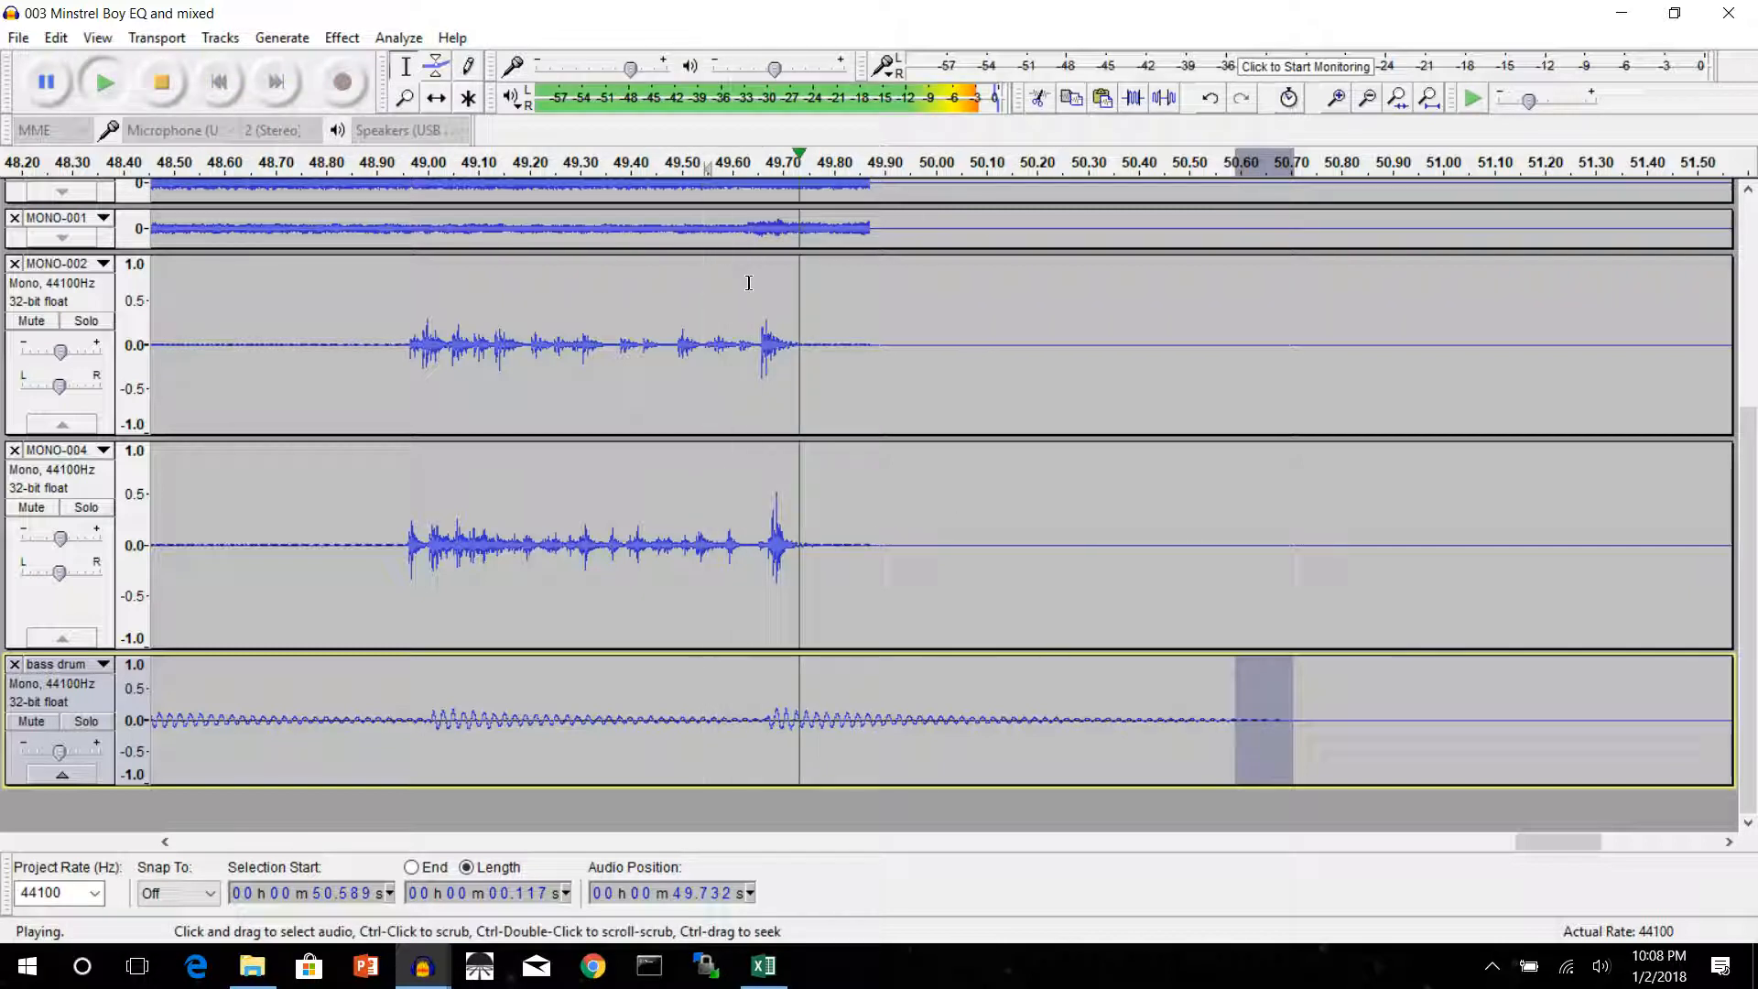
pyautogui.click(725, 167)
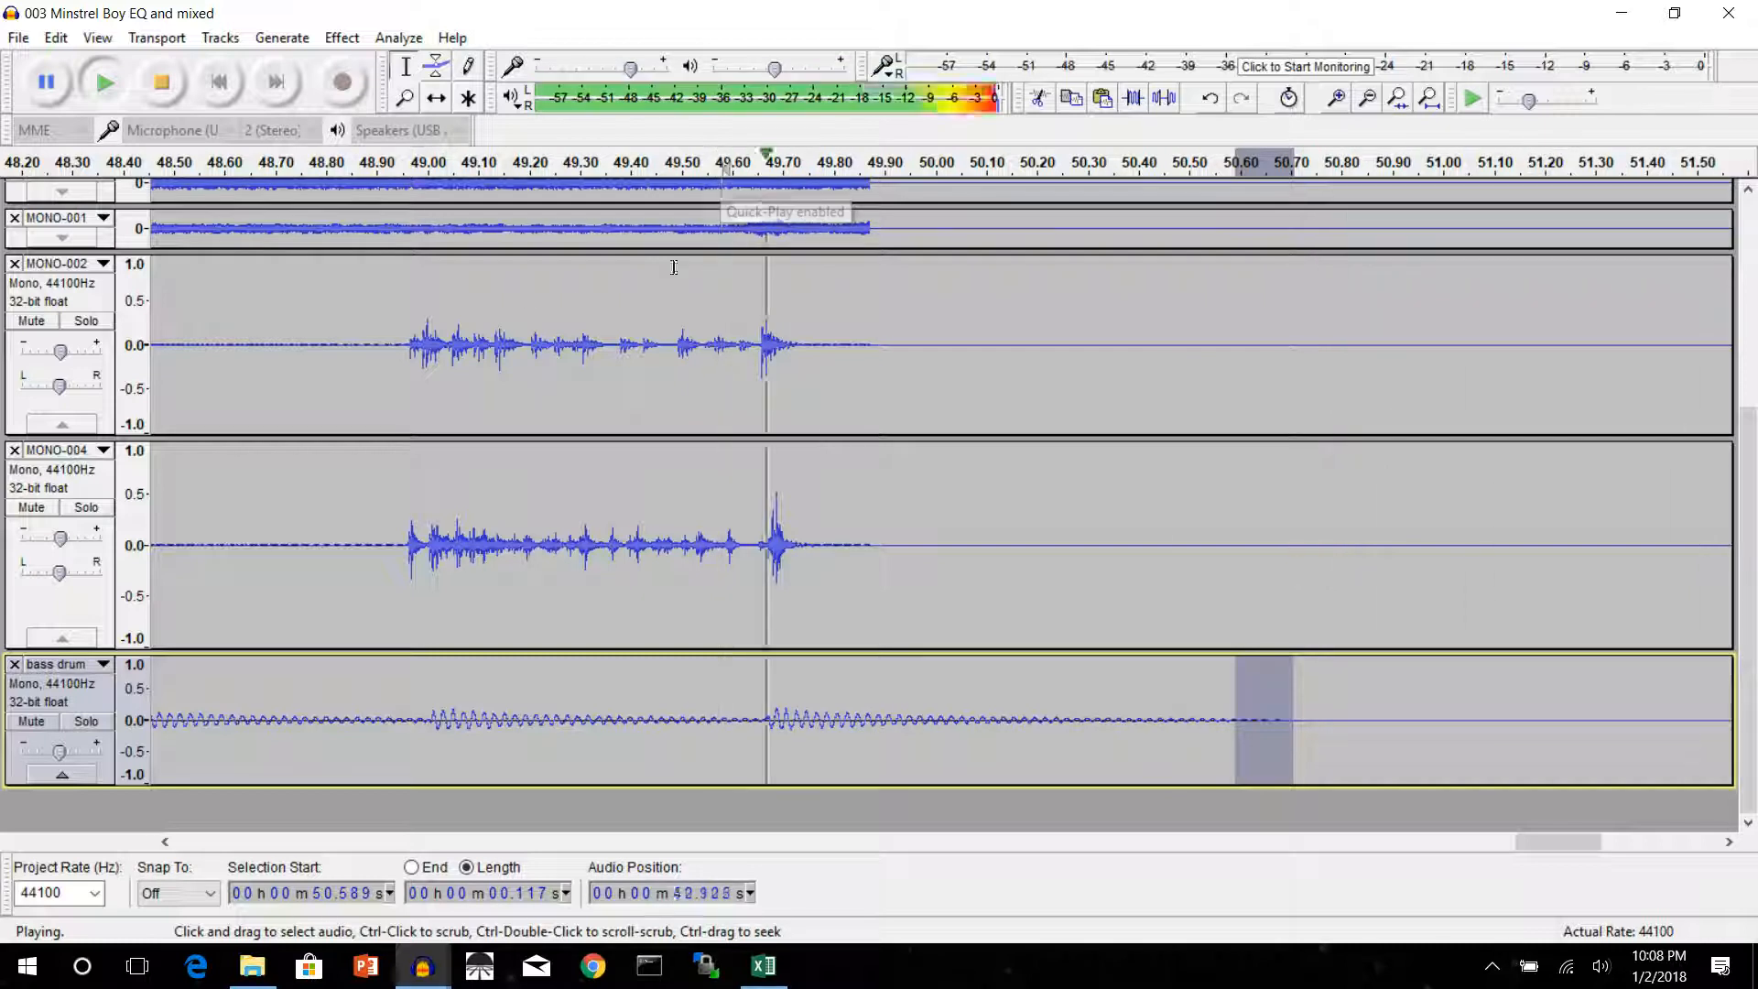
pyautogui.click(159, 81)
# Solo the MONO-002 track
pyautogui.scroll(1, 627, 346)
pyautogui.scroll(3, 627, 346)
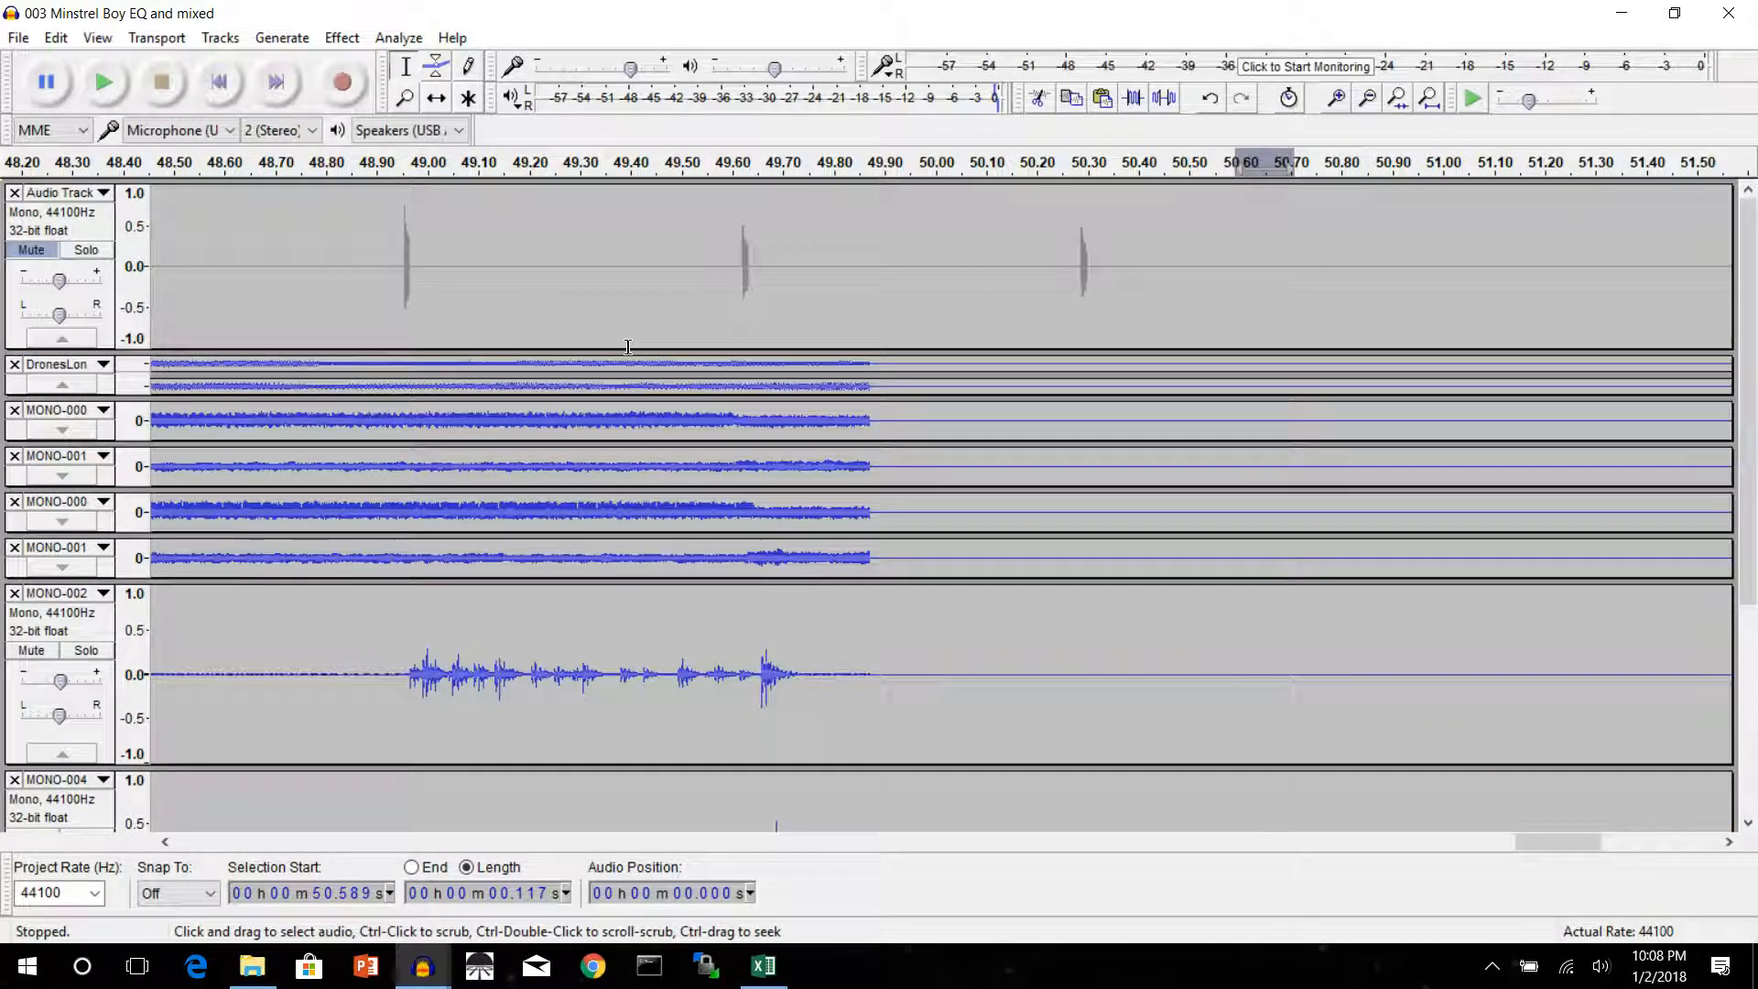
pyautogui.scroll(-4, 627, 346)
pyautogui.scroll(4, 627, 346)
pyautogui.scroll(-3, 627, 346)
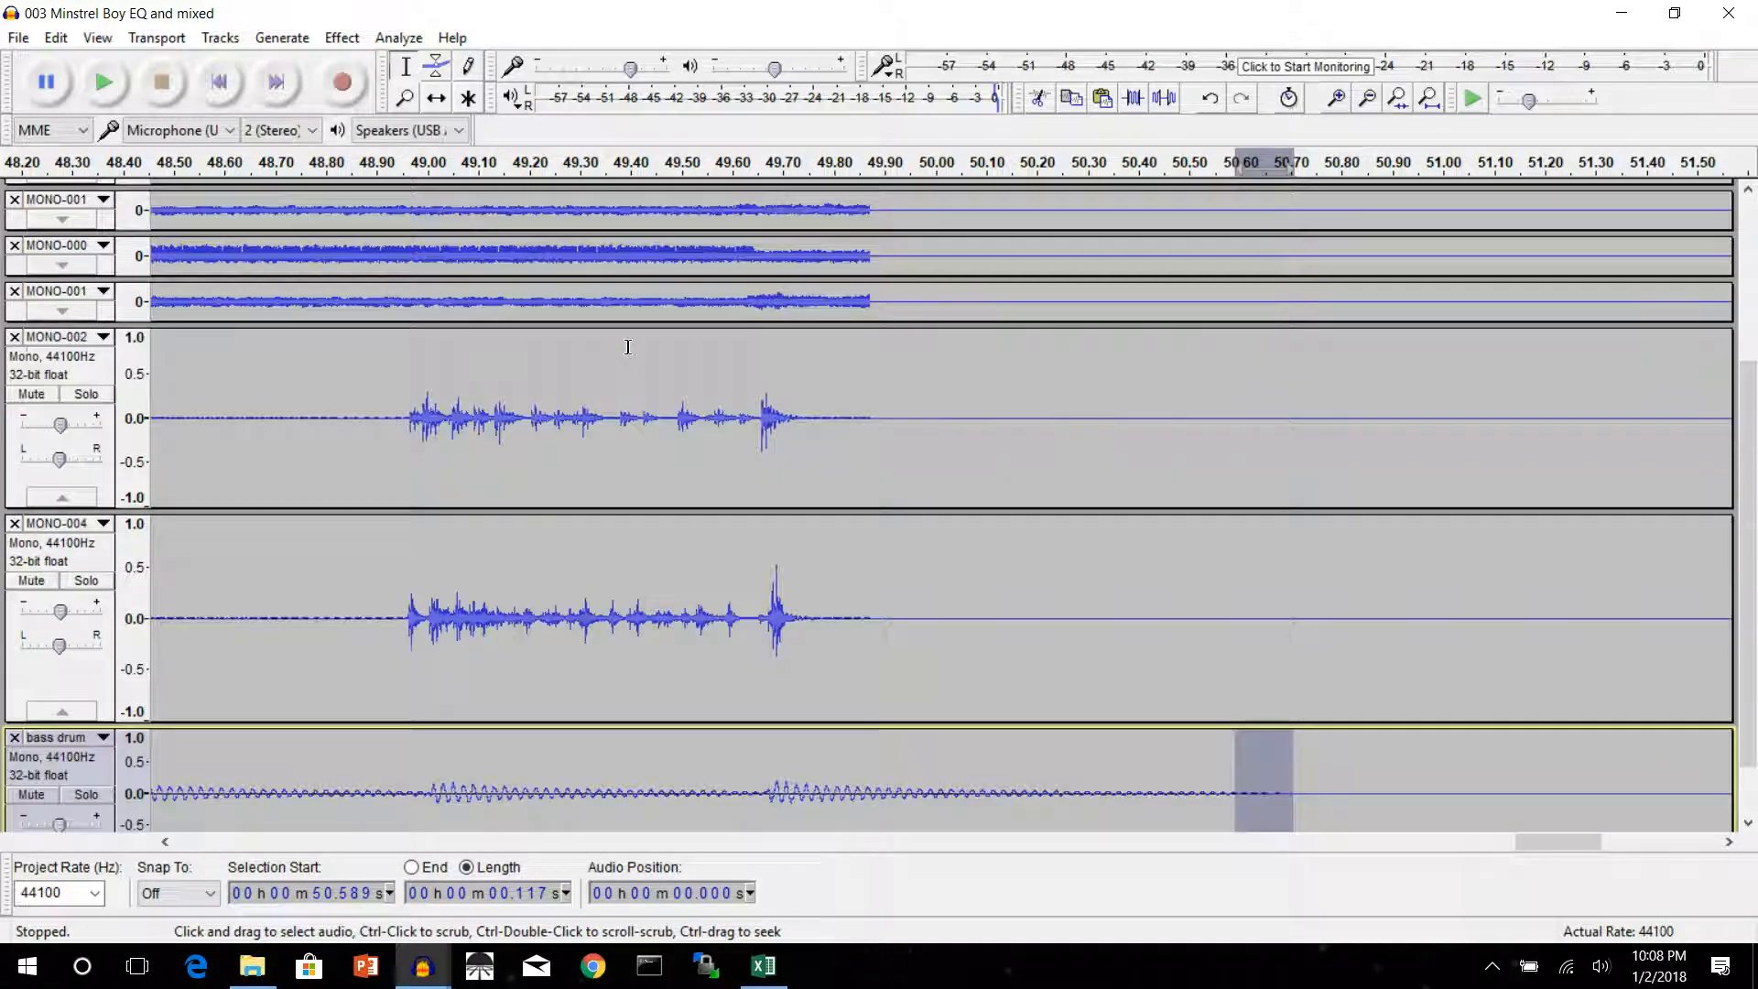
pyautogui.scroll(1, 627, 346)
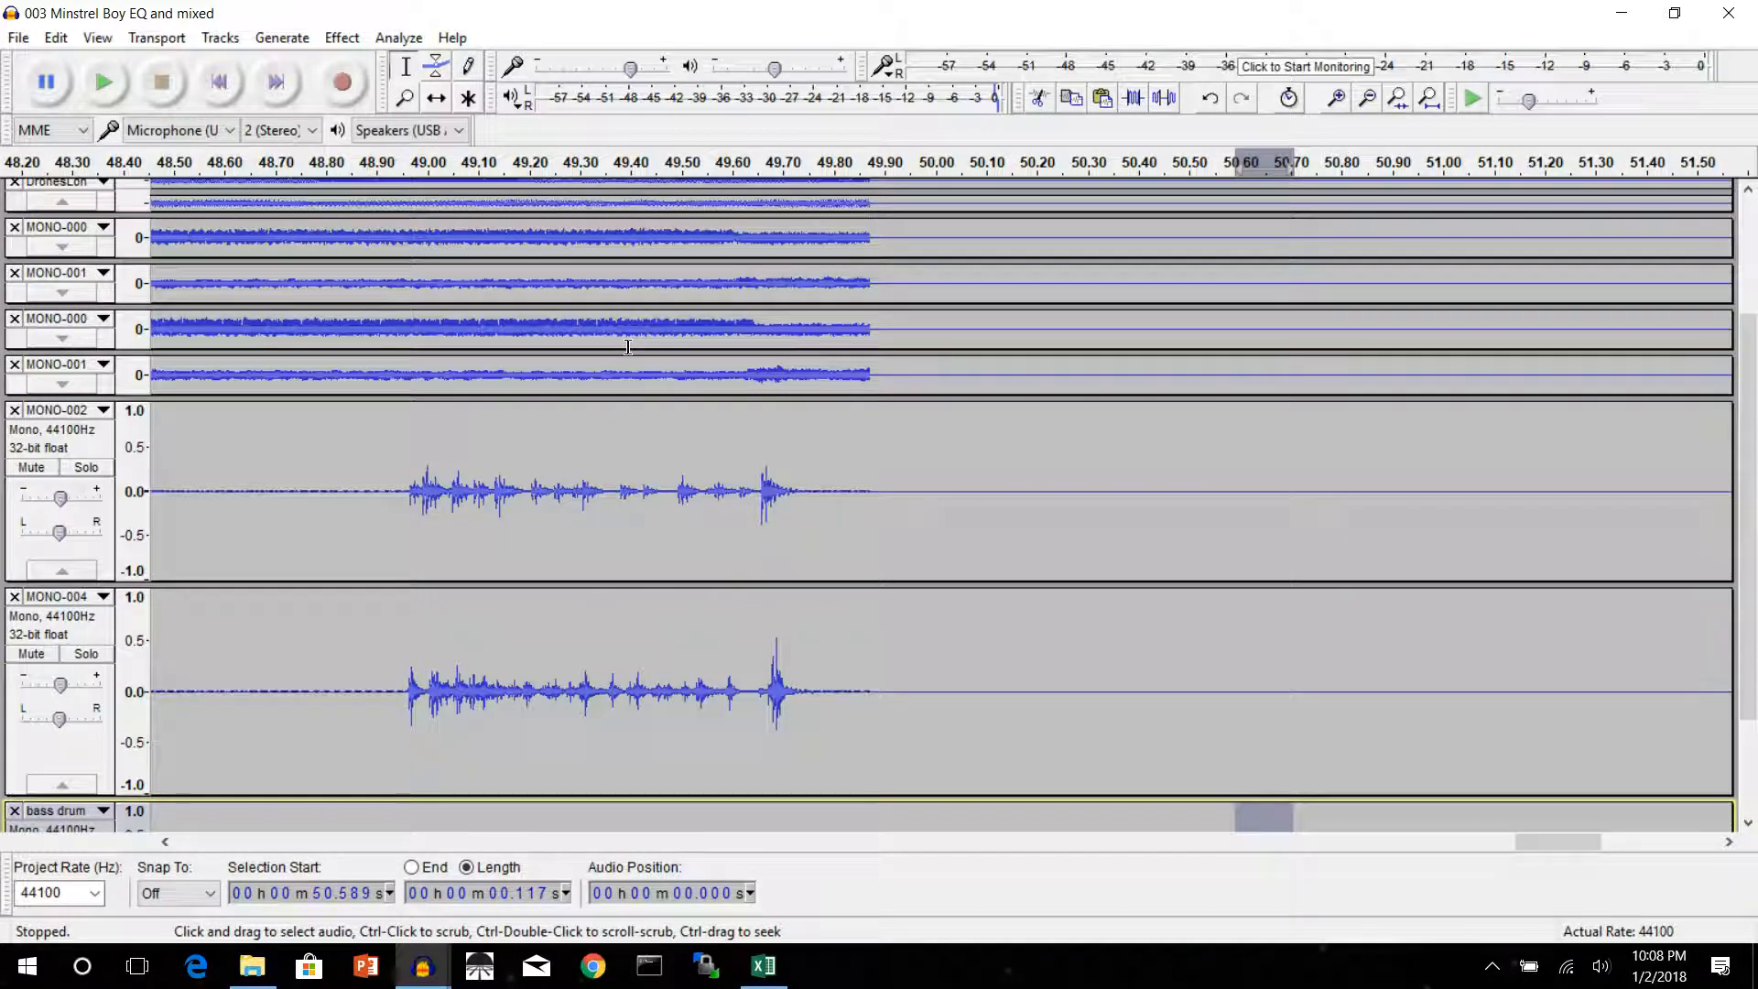
pyautogui.scroll(-1, 627, 346)
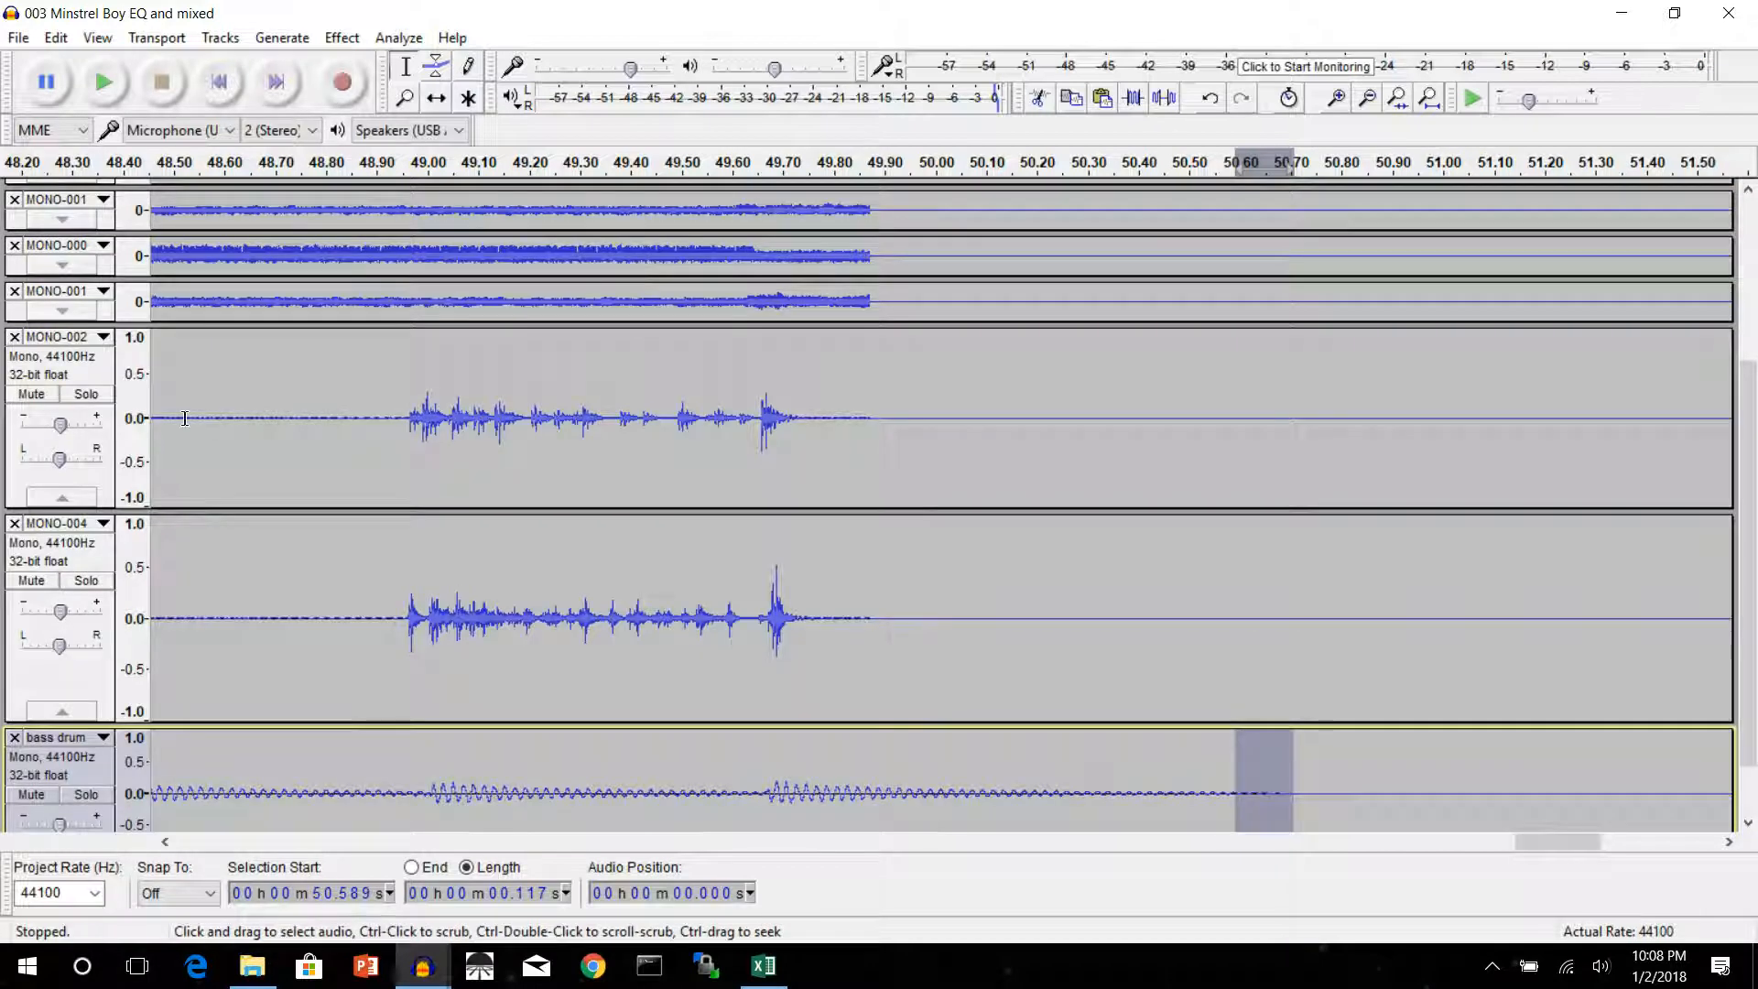
pyautogui.click(86, 394)
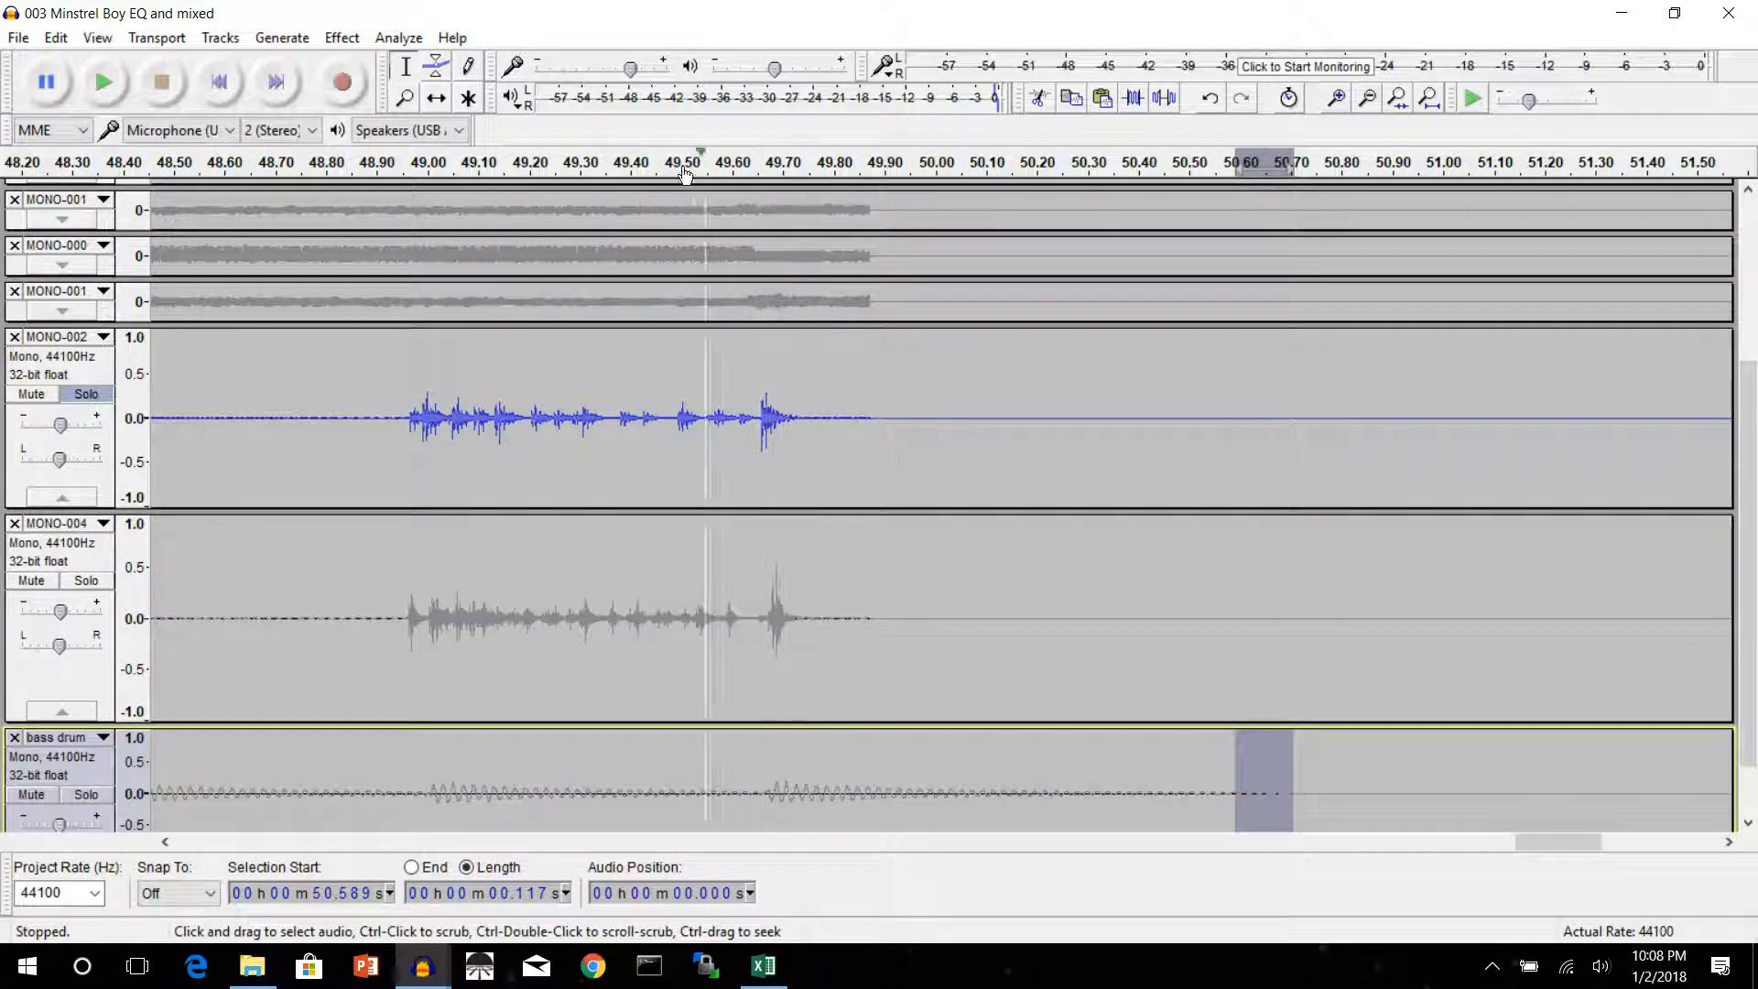
# Play back the soloed MONO-002 track from about 49.4 s, stop playback, and turn off its solo
pyautogui.click(646, 167)
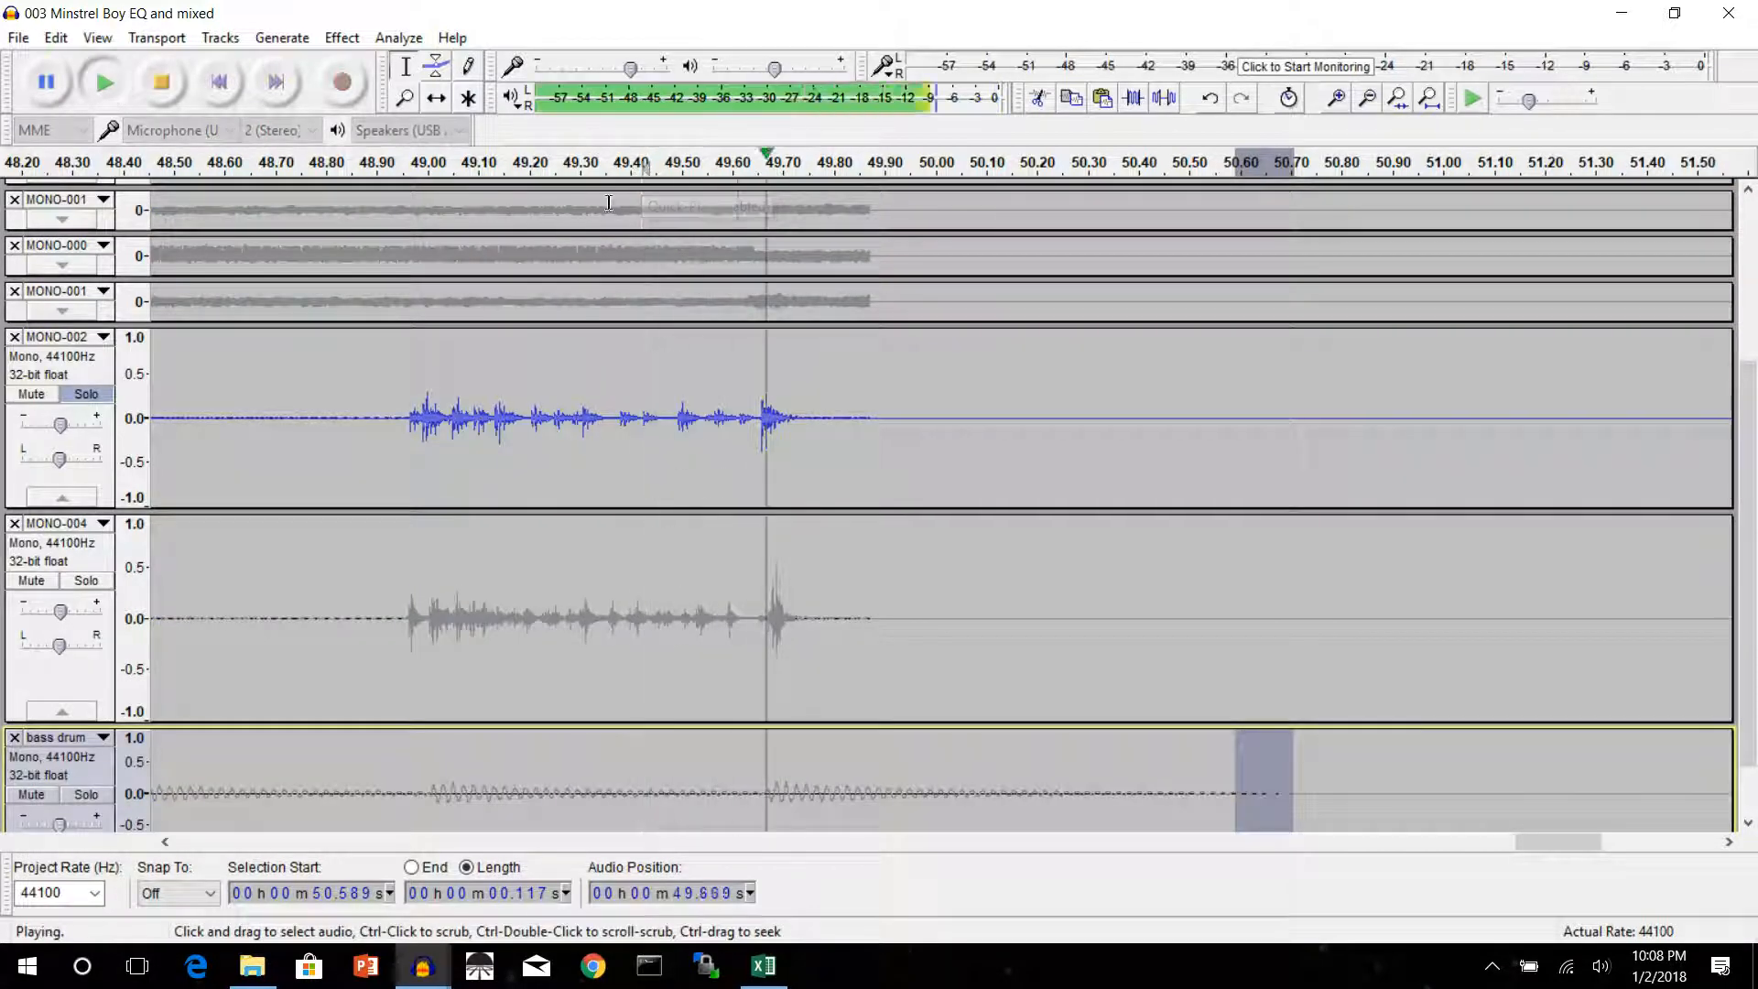
pyautogui.click(163, 82)
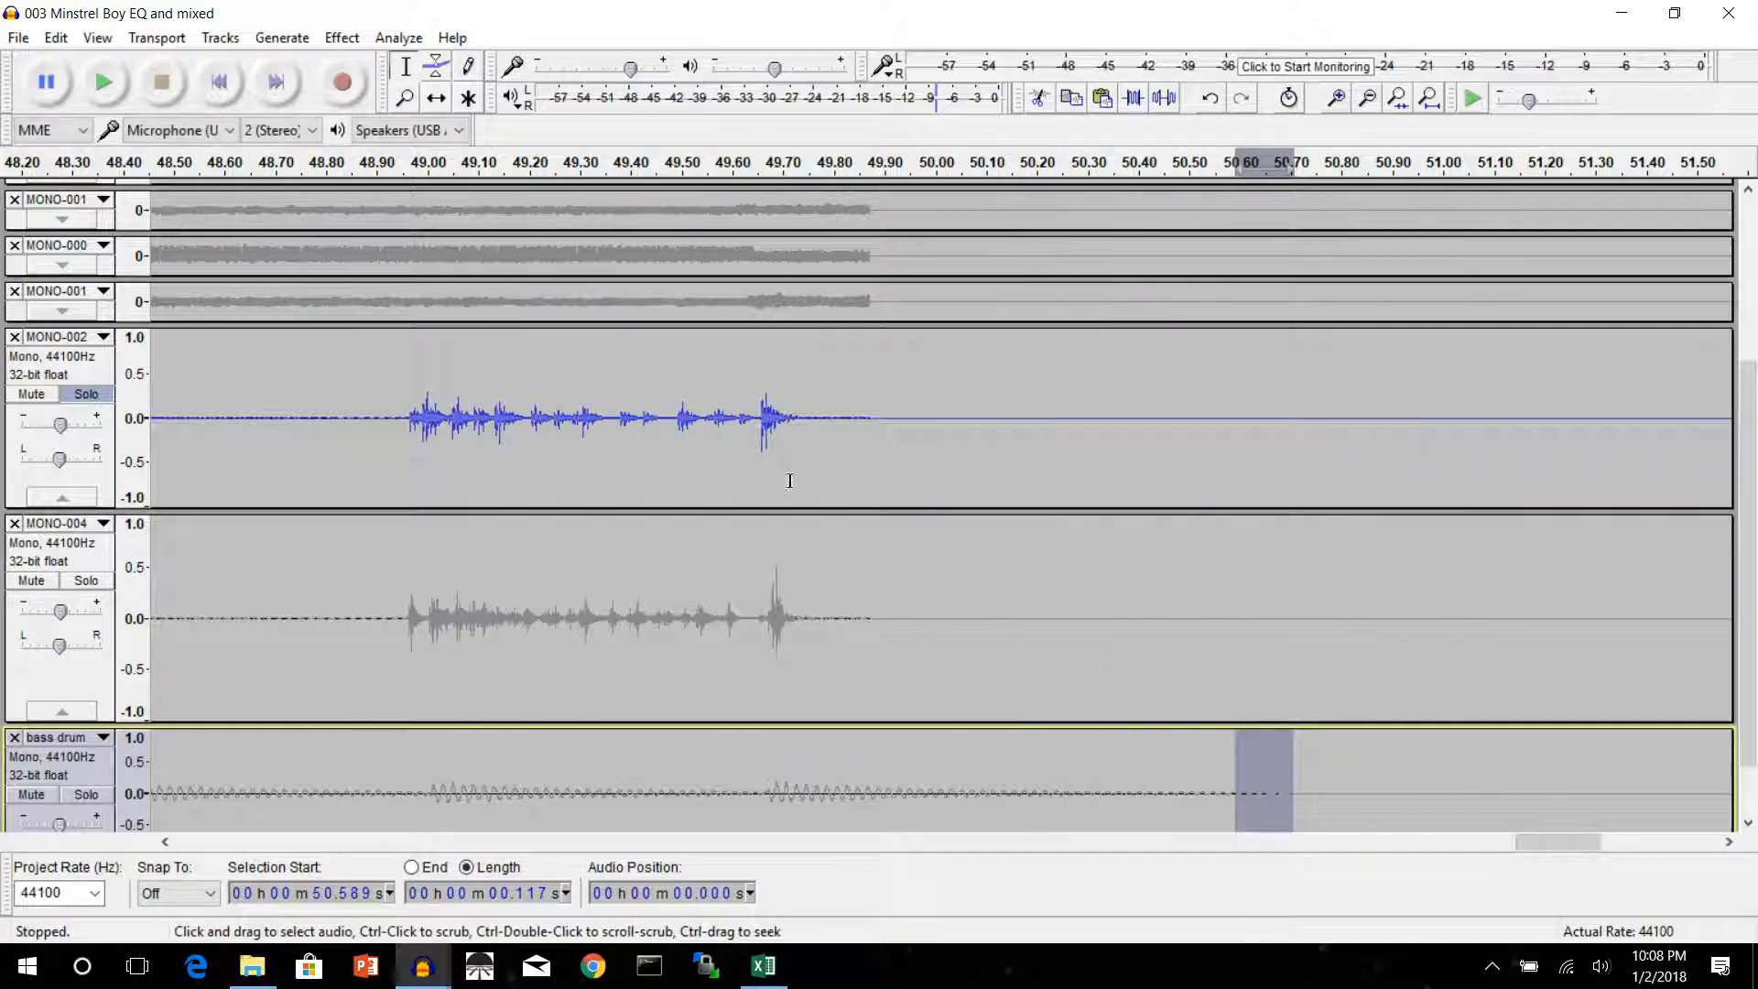
pyautogui.click(87, 394)
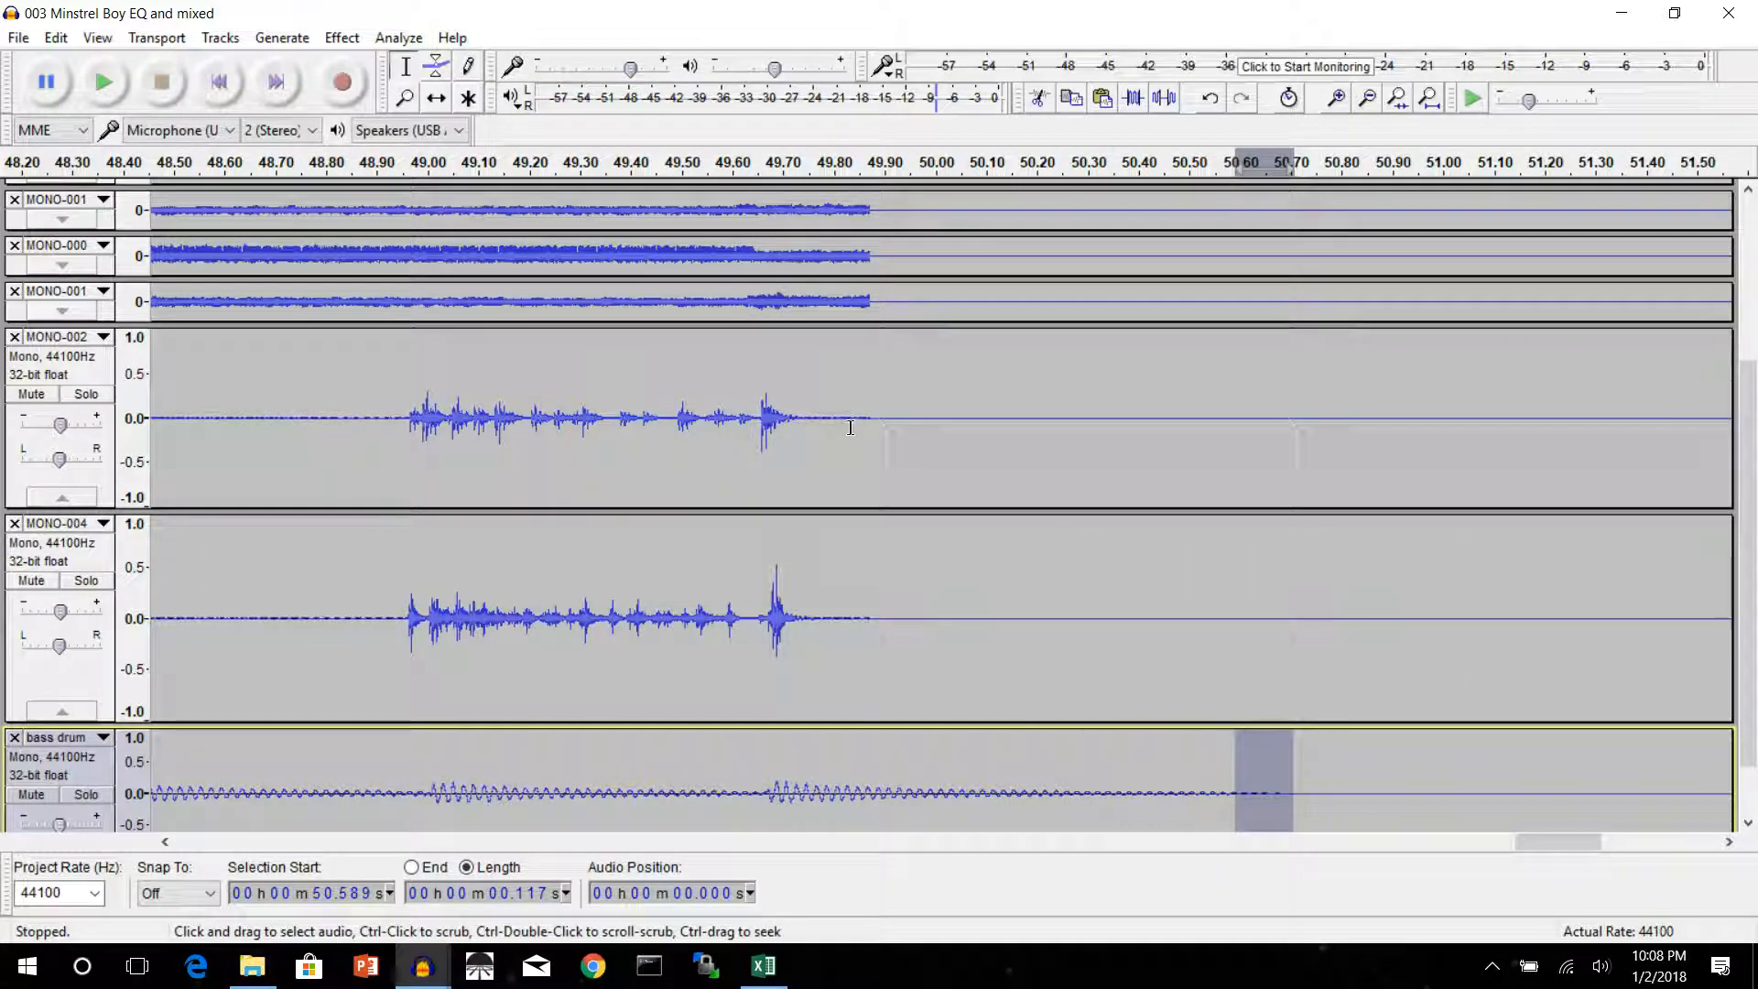
# Apply Fade Out to the tails of MONO-002 and MONO-004, starting at 49.823 s with a length of 0.061 s
pyautogui.moveTo(844, 423); pyautogui.dragTo(876, 571)
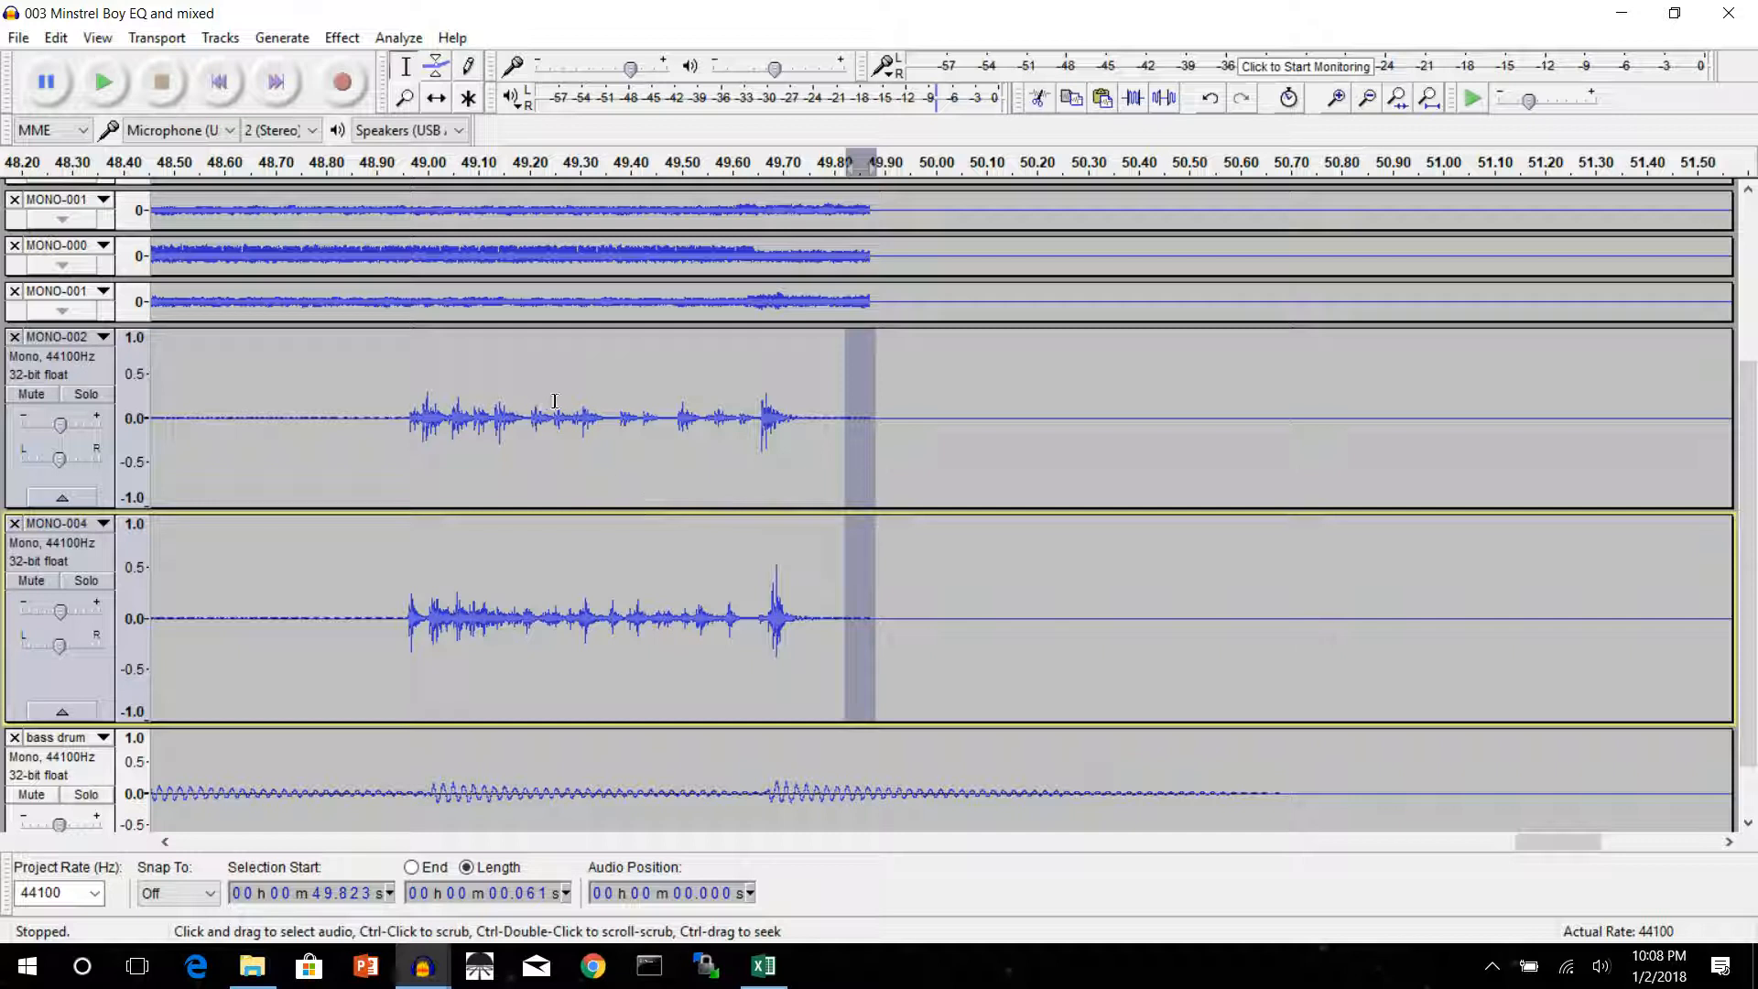
pyautogui.click(340, 44)
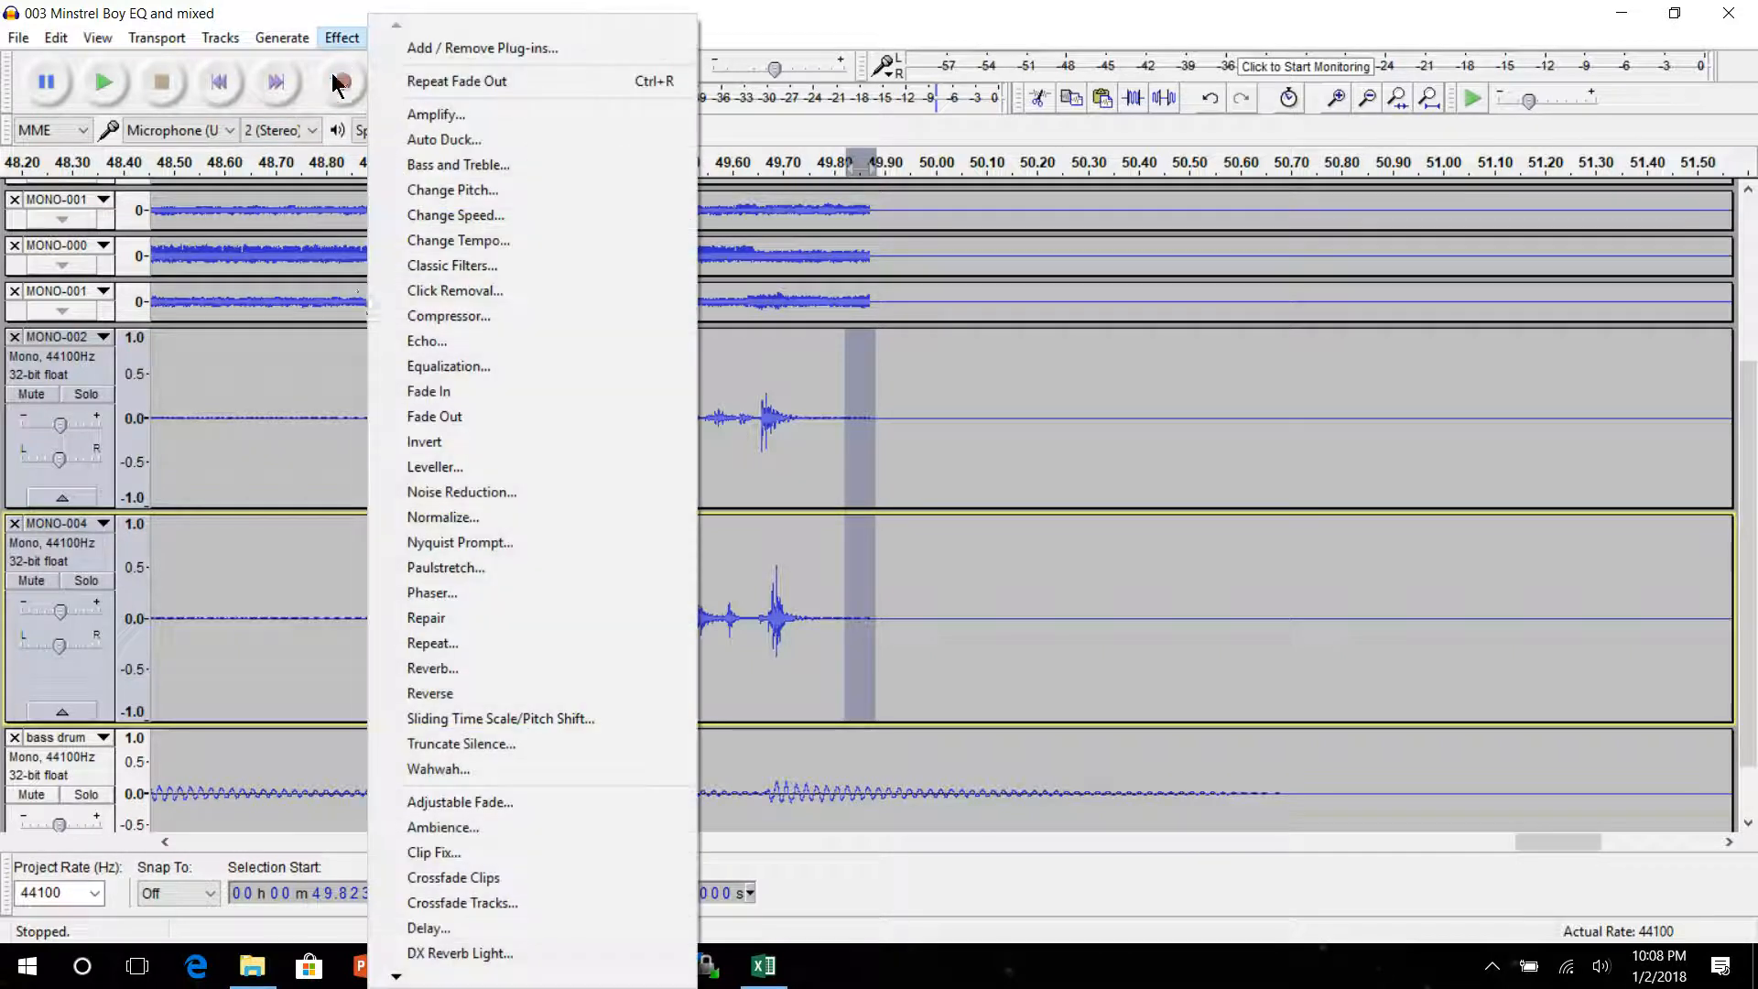
pyautogui.click(359, 329)
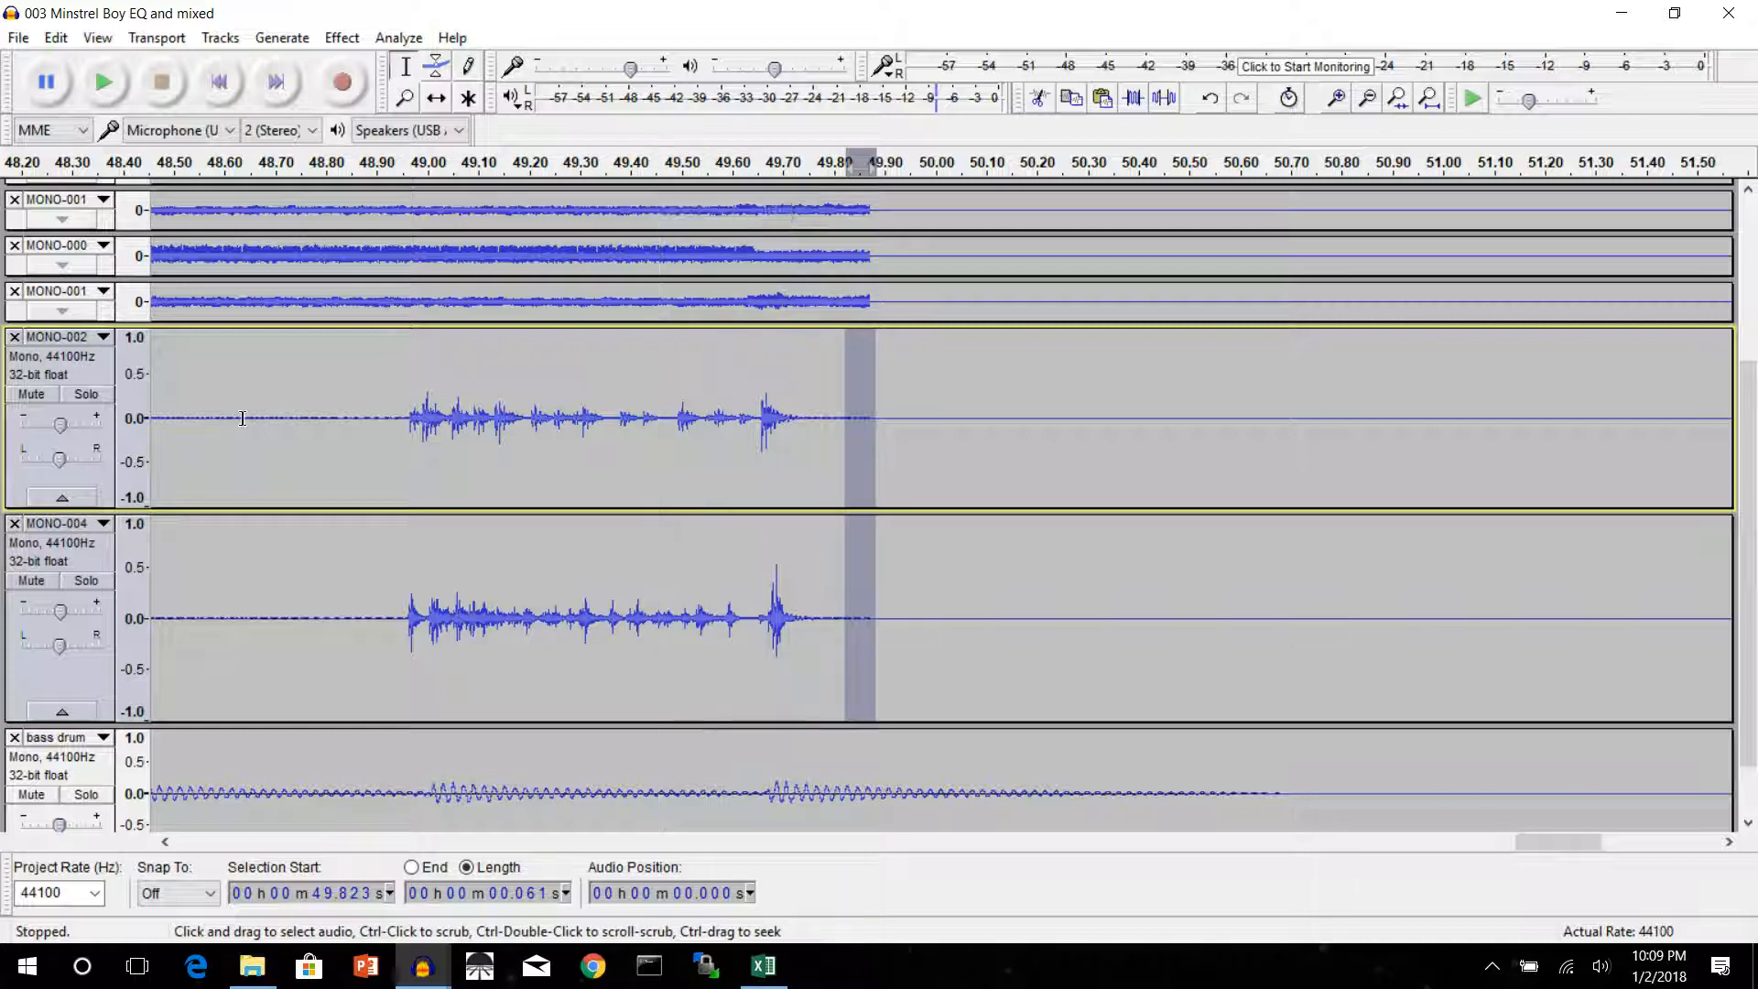
# Solo MONO-002 and MONO-004 together, play back their ending from about 49.05 s, and stop playback
pyautogui.click(103, 398)
pyautogui.click(84, 581)
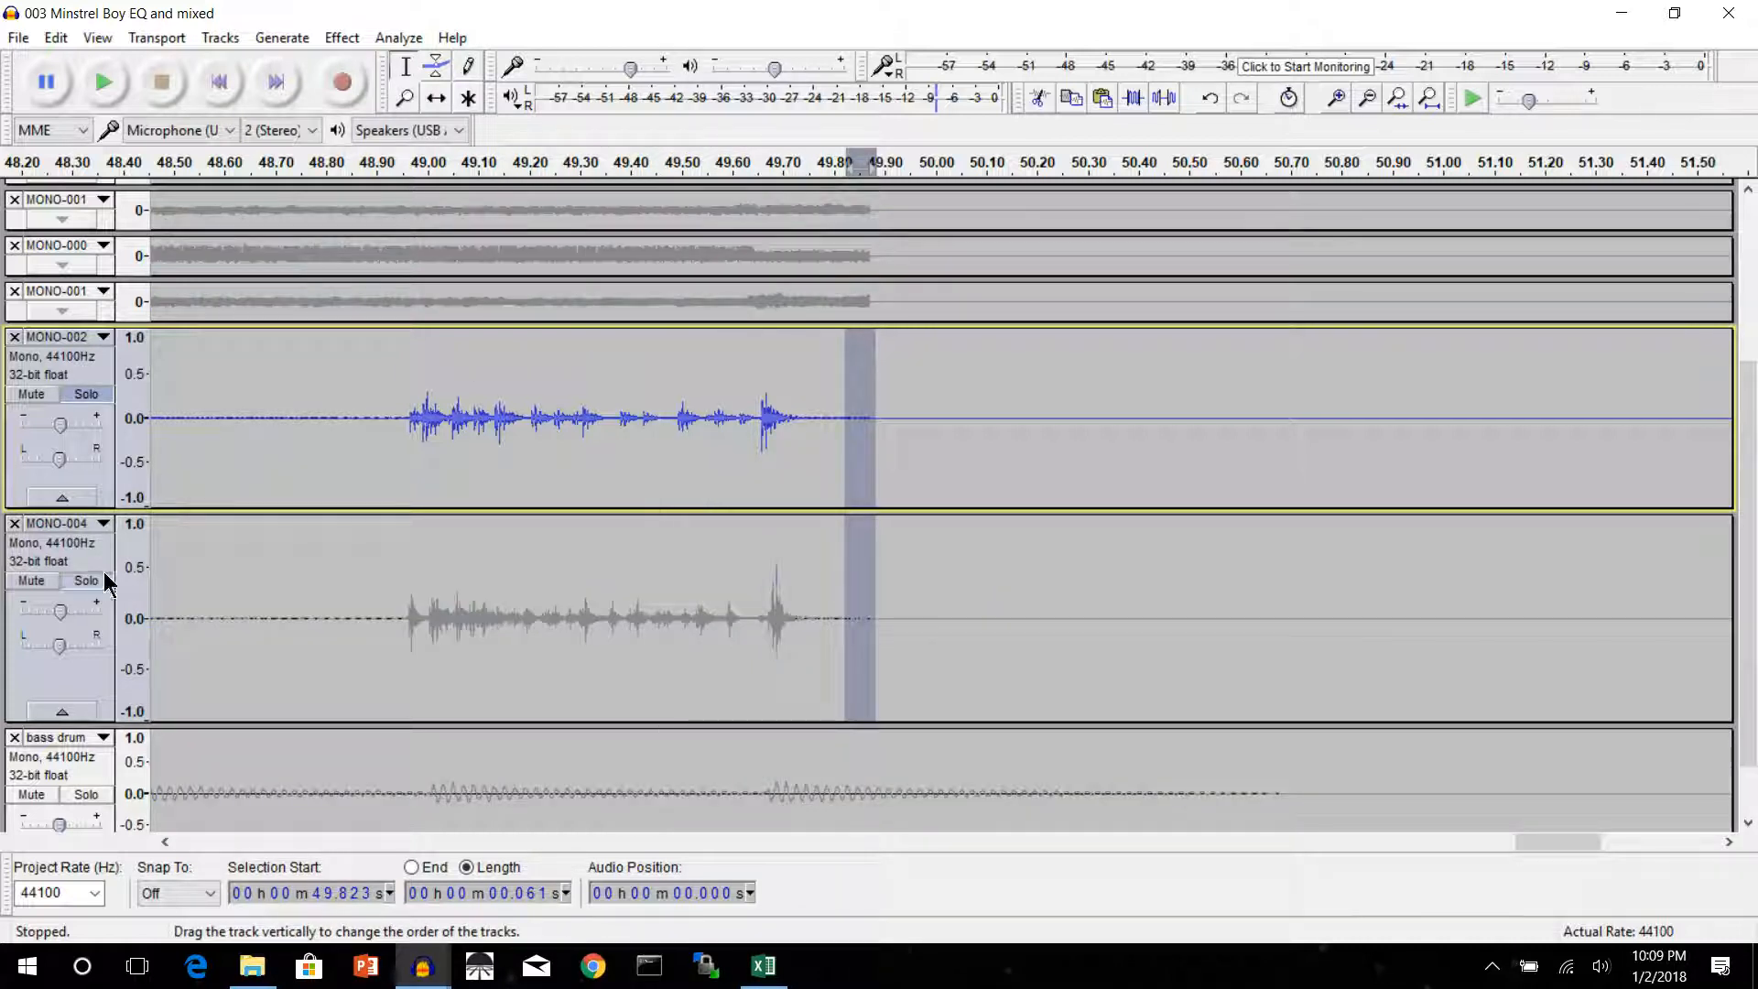
pyautogui.click(453, 171)
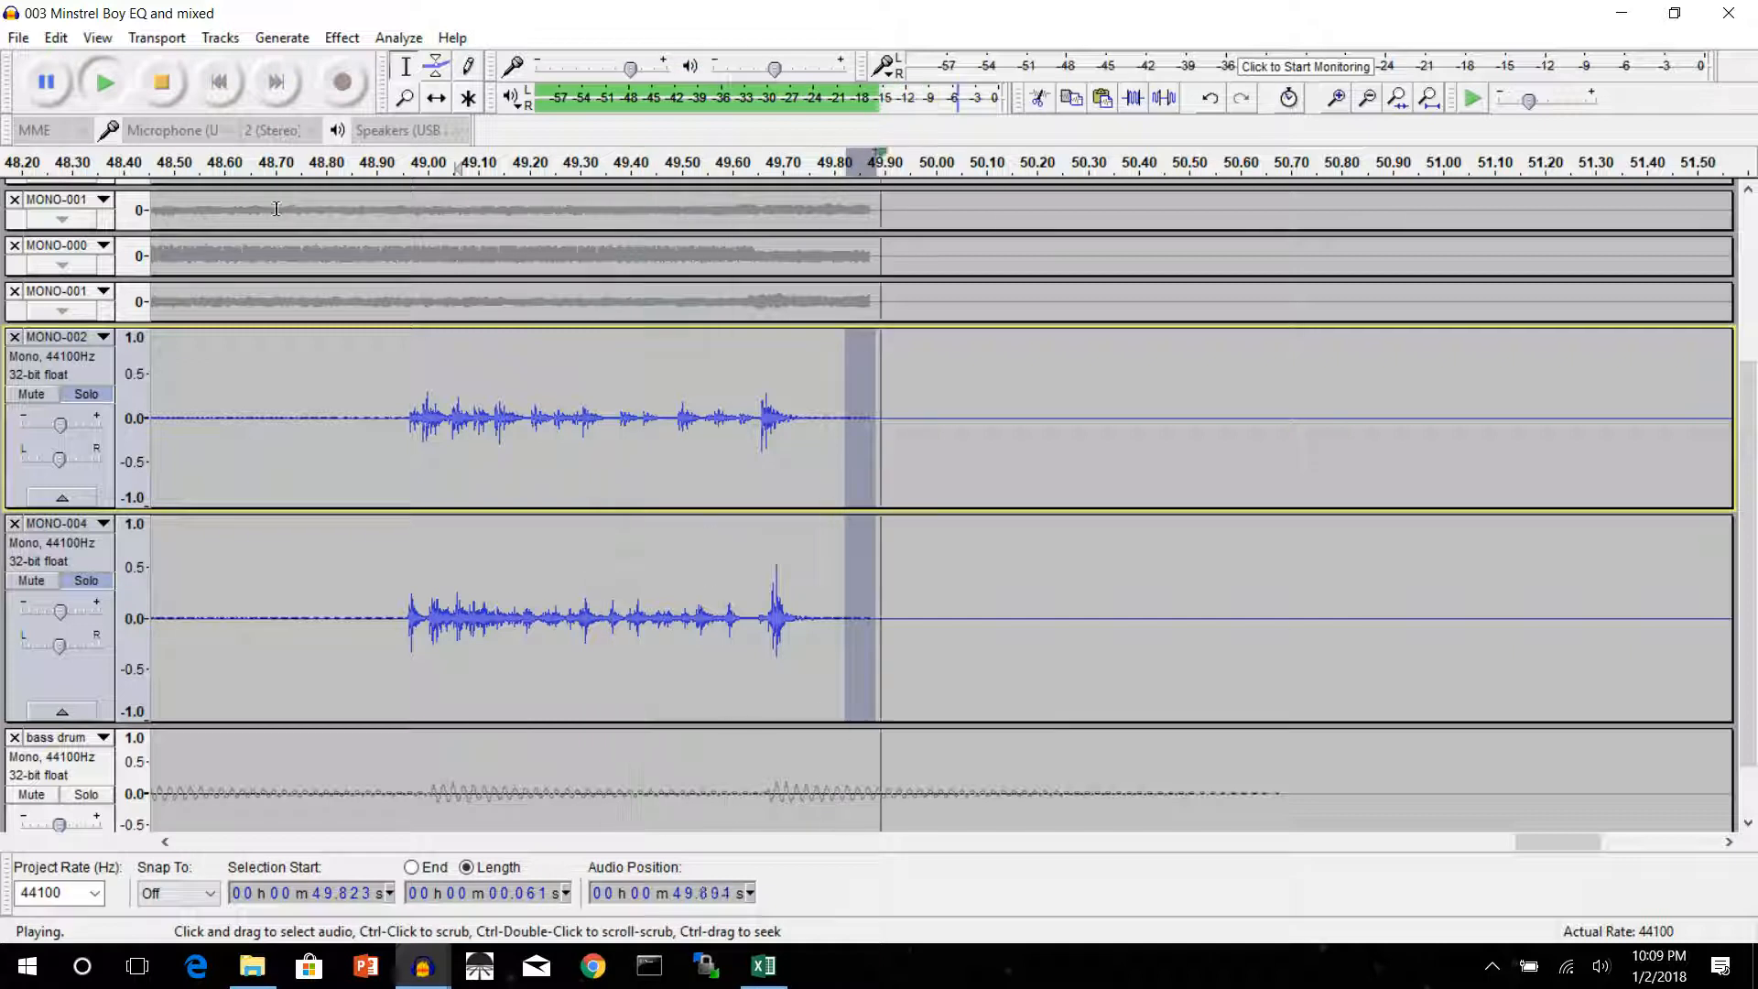
pyautogui.click(162, 87)
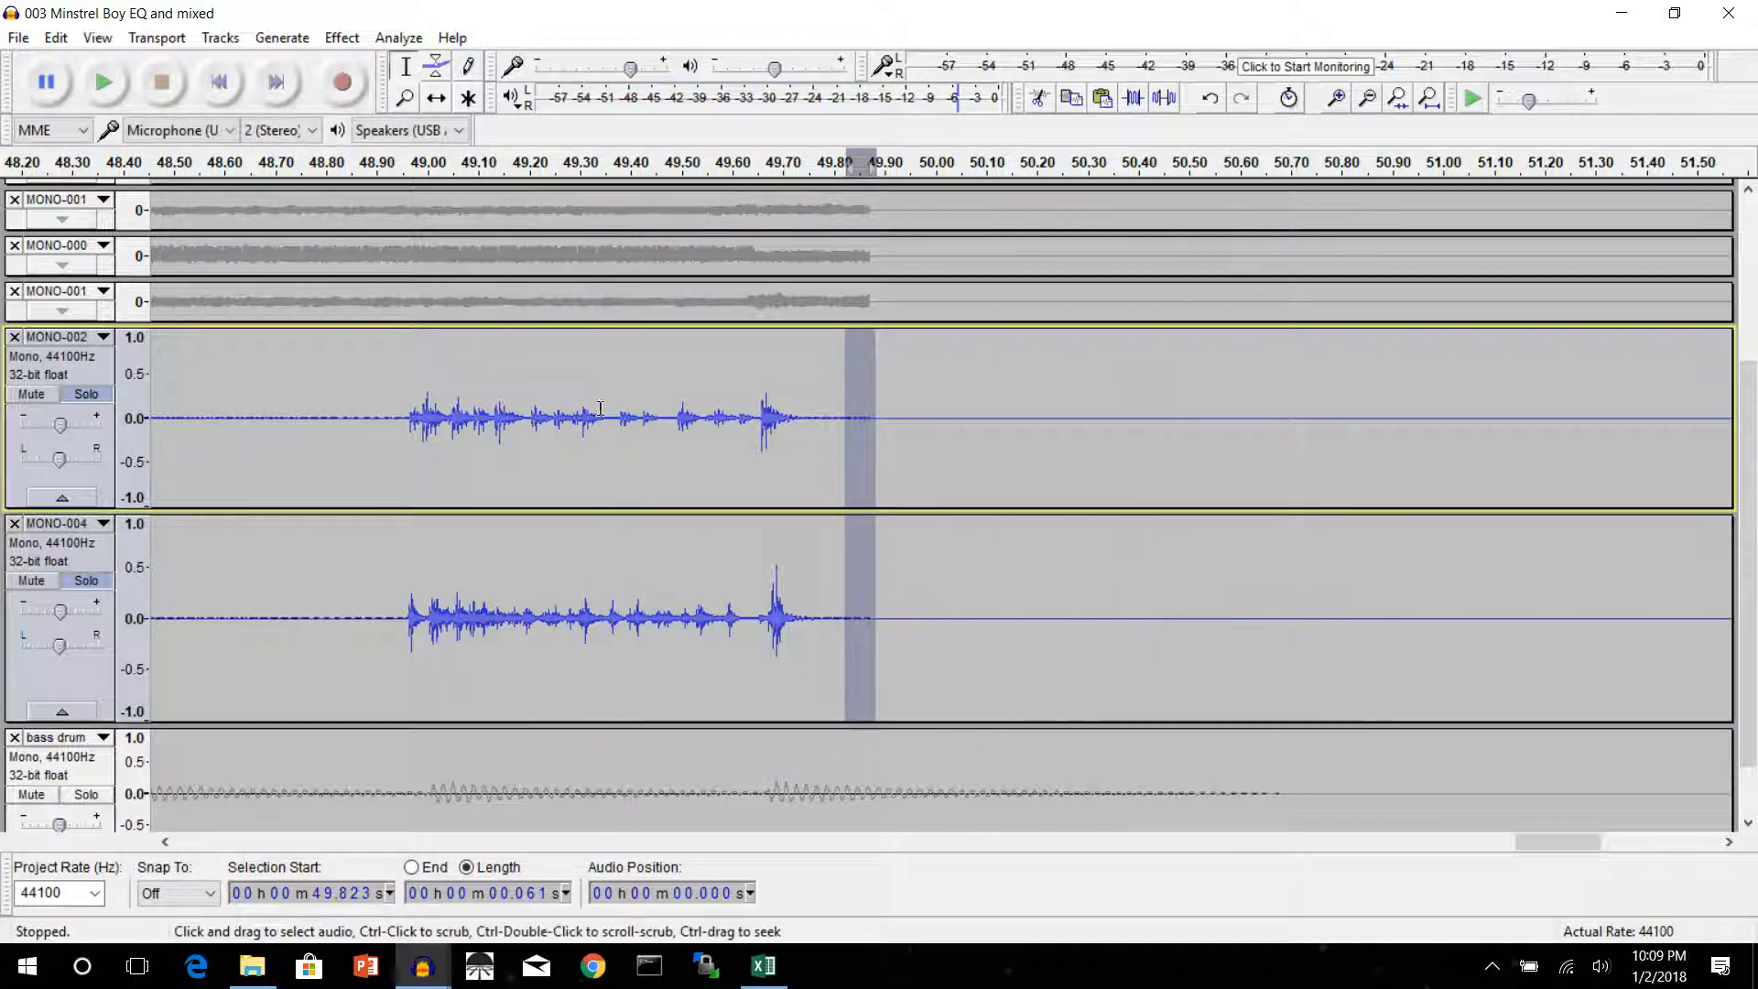
# Look over the tracks at the ending and around 29 to 32 s, and return to the ending
pyautogui.scroll(5, 721, 632)
pyautogui.scroll(-6, 721, 632)
pyautogui.scroll(4, 720, 631)
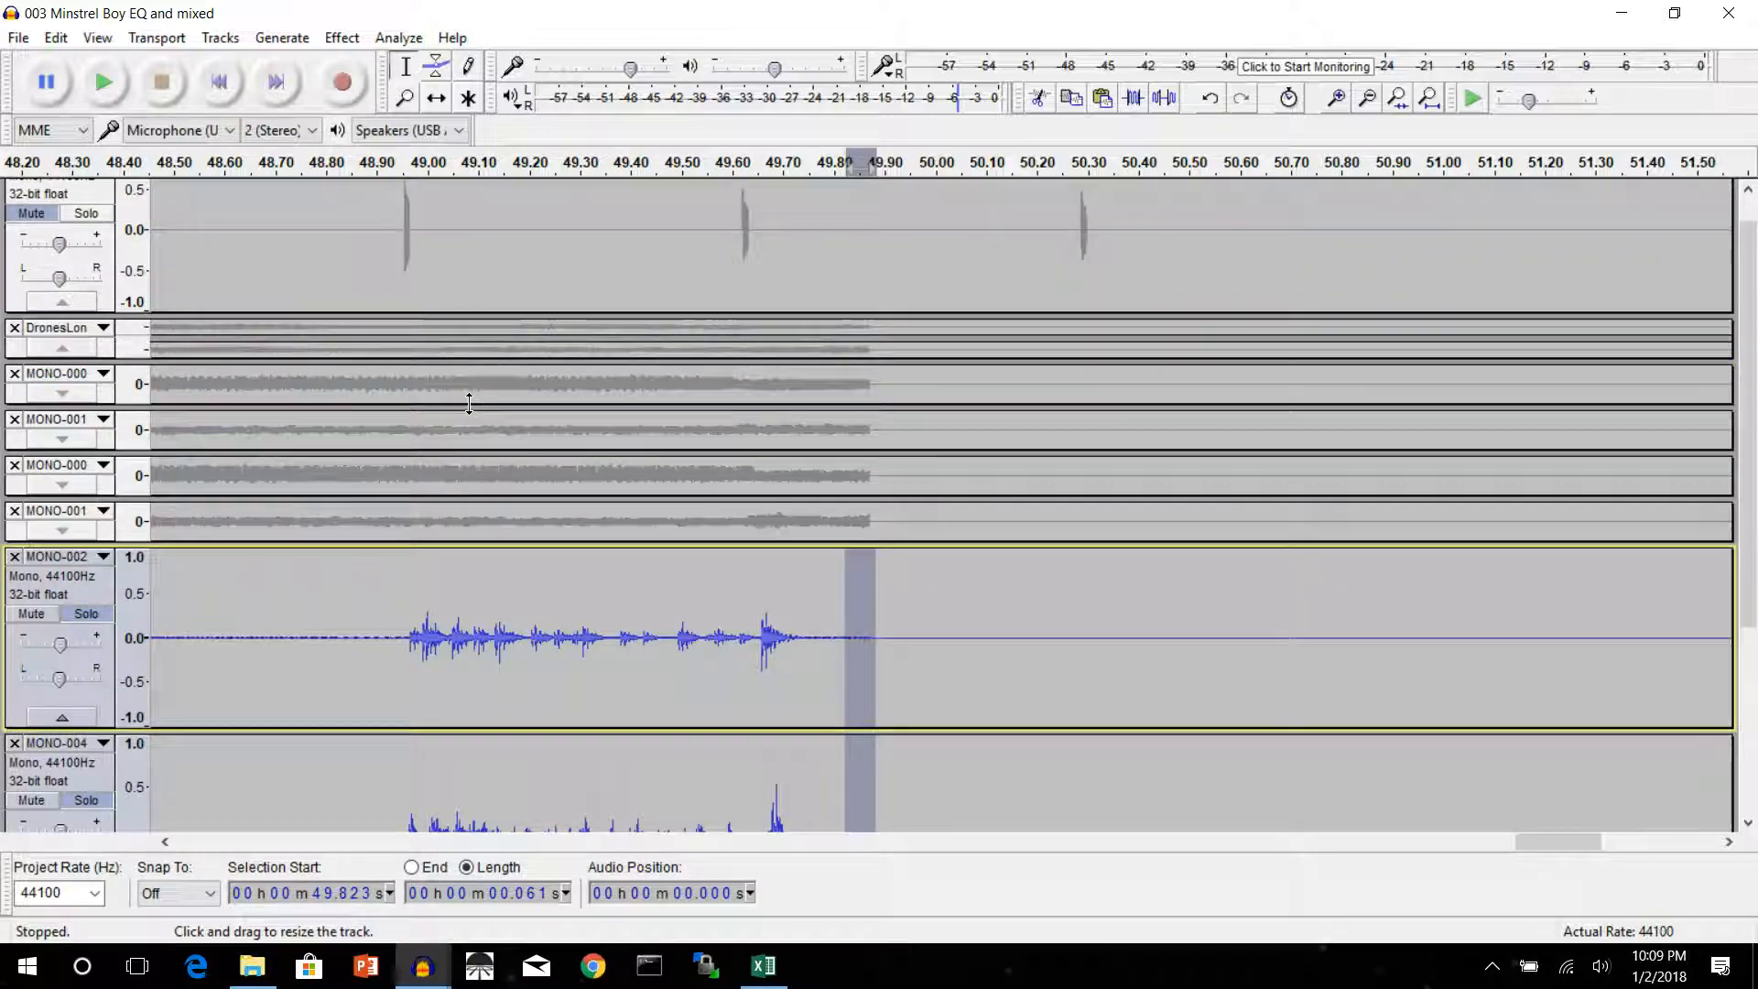
pyautogui.scroll(-4, 827, 628)
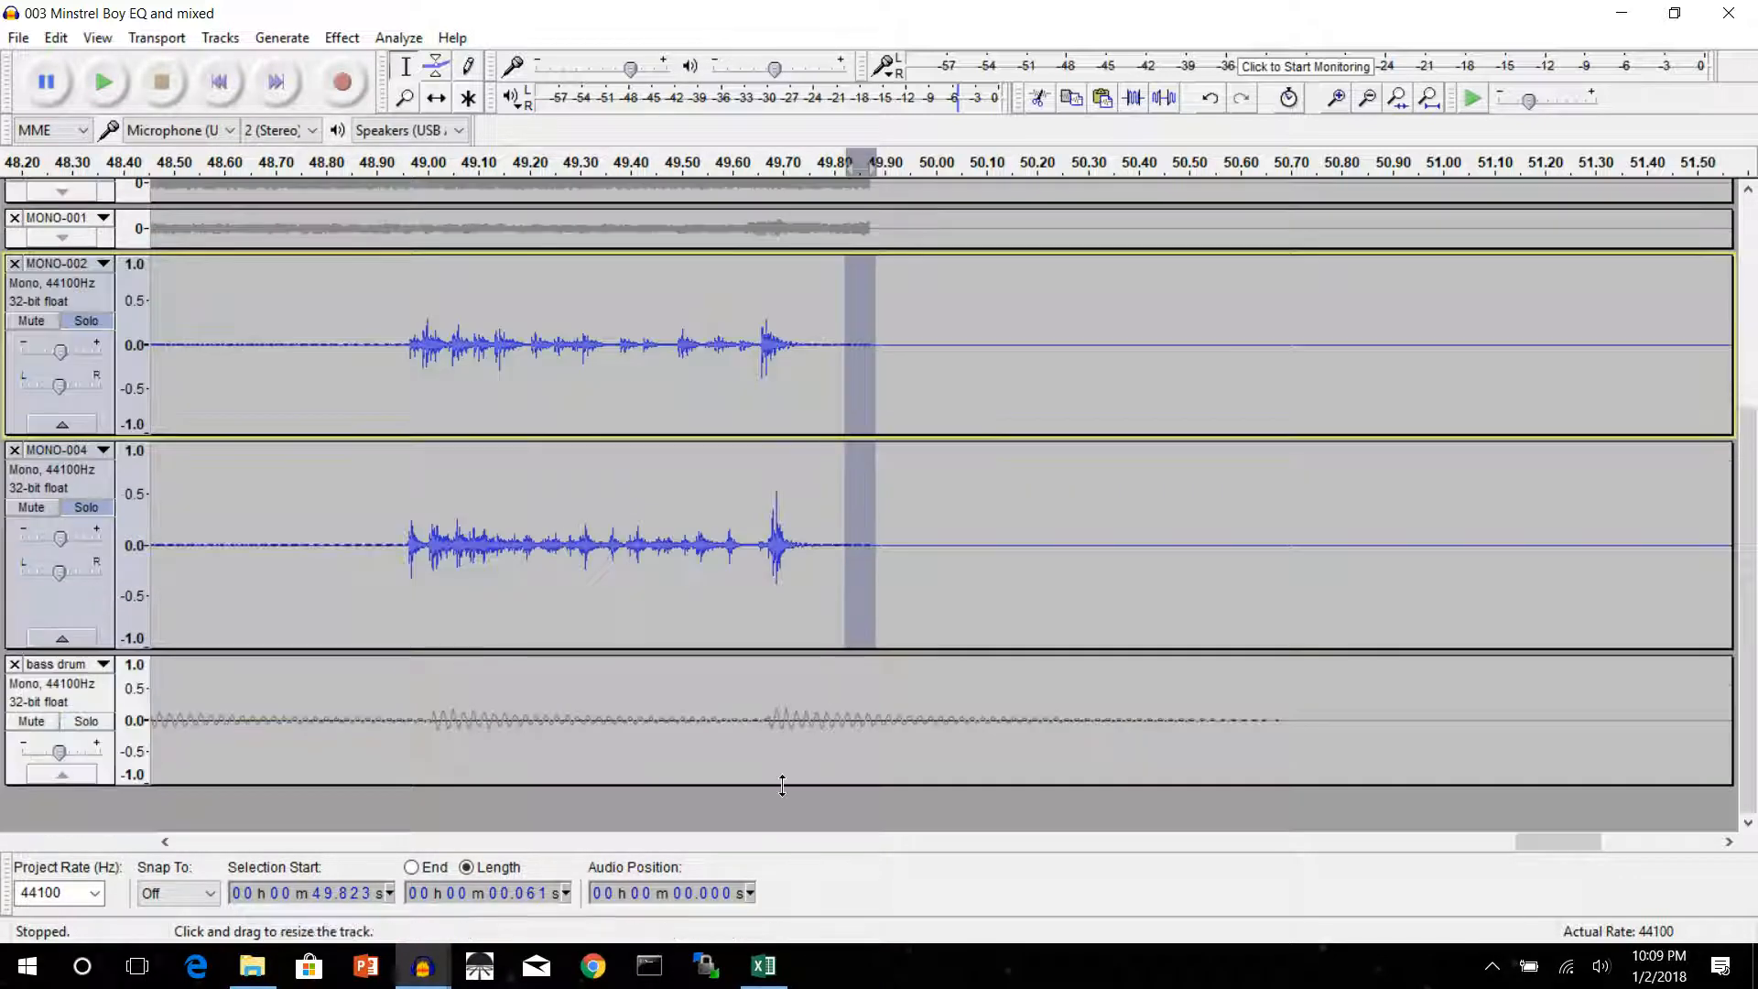
pyautogui.moveTo(1538, 843); pyautogui.dragTo(996, 841)
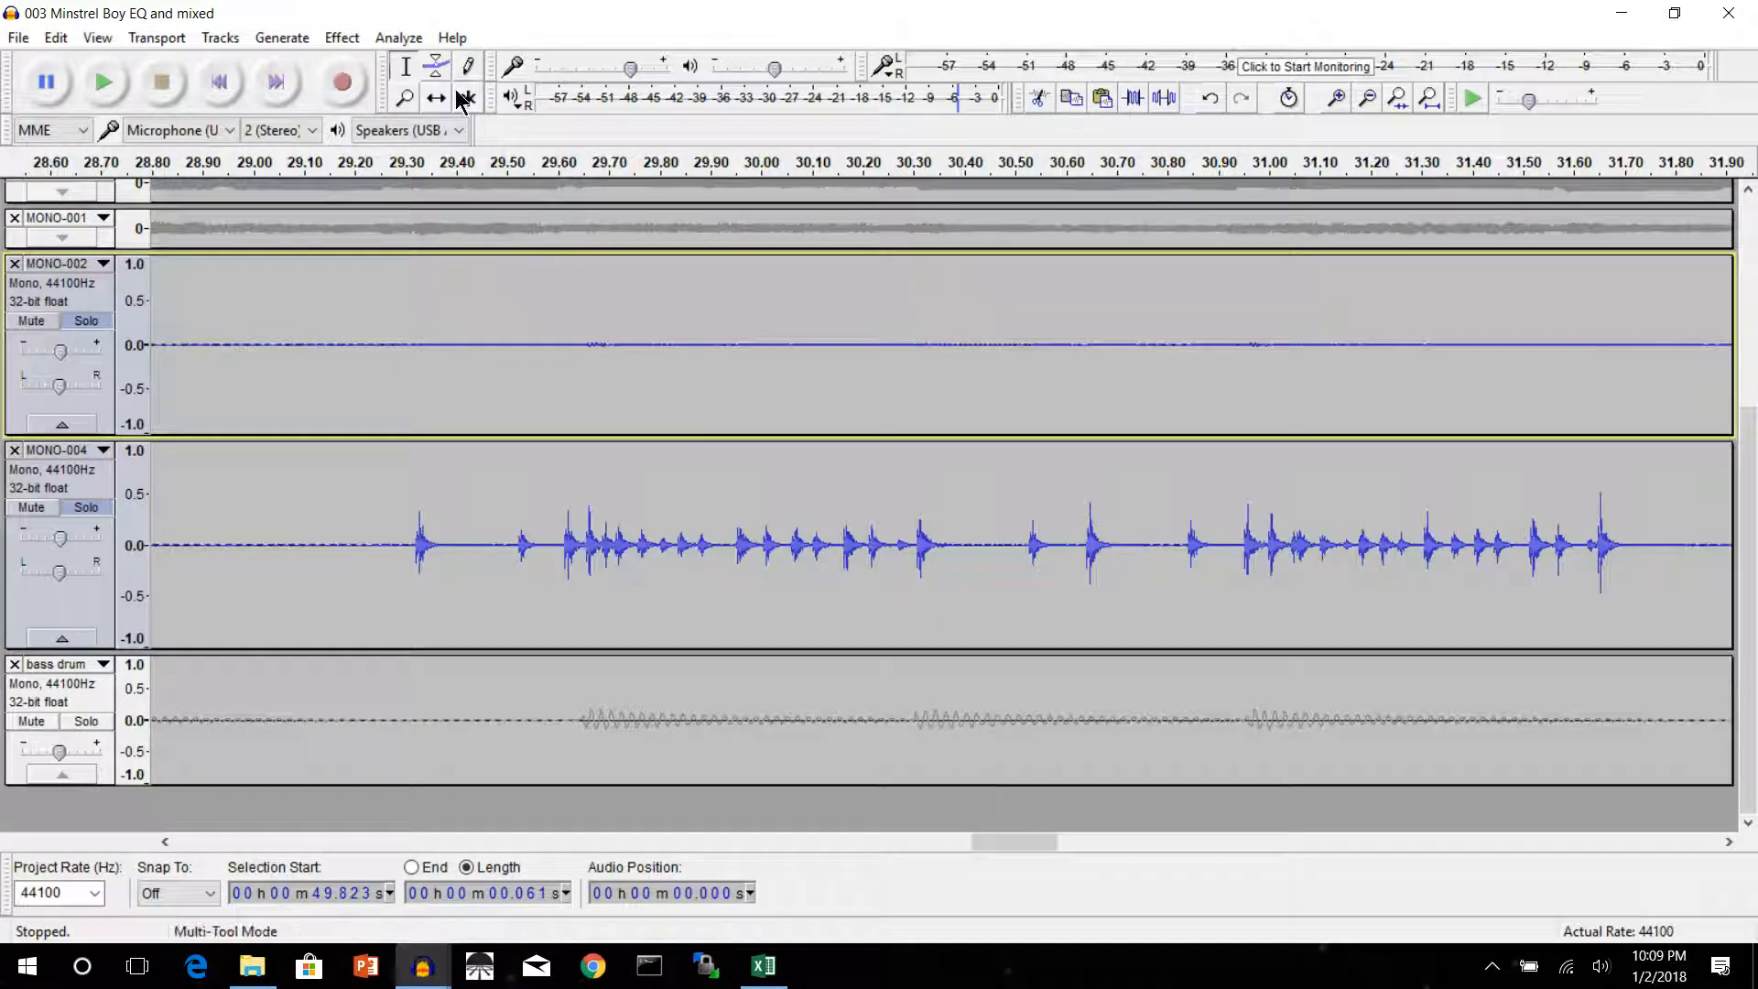
pyautogui.click(341, 37)
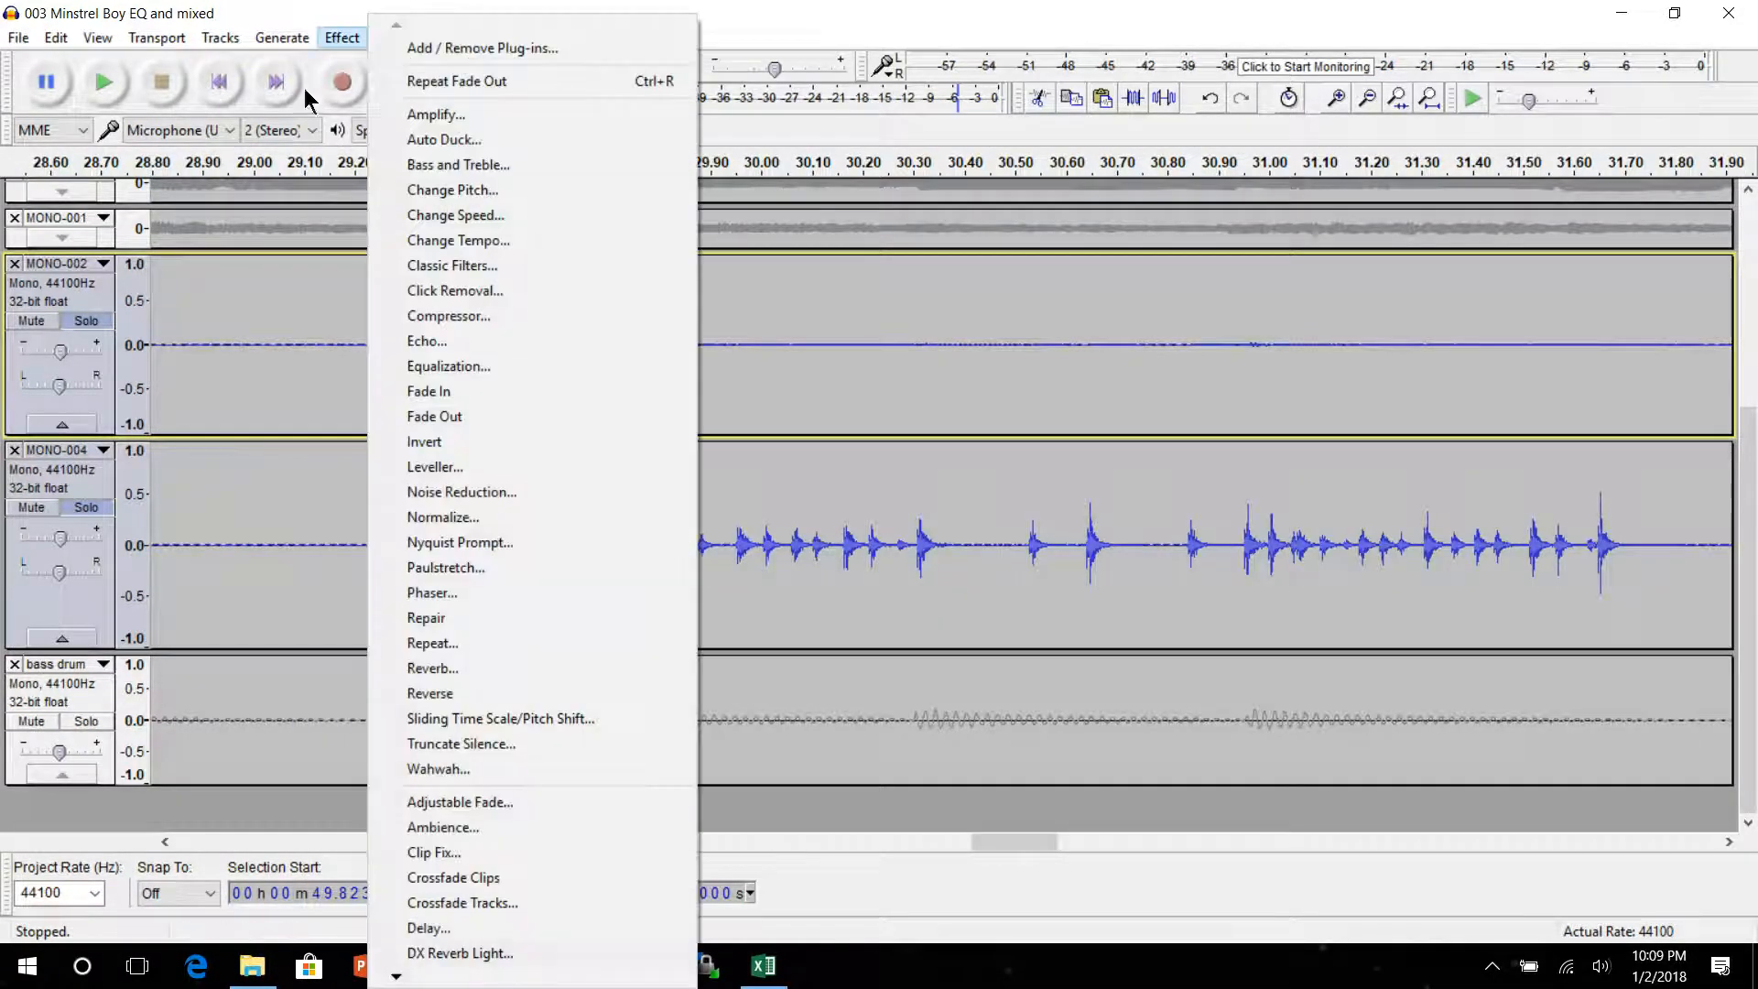
pyautogui.click(991, 838)
pyautogui.moveTo(990, 839); pyautogui.dragTo(1547, 855)
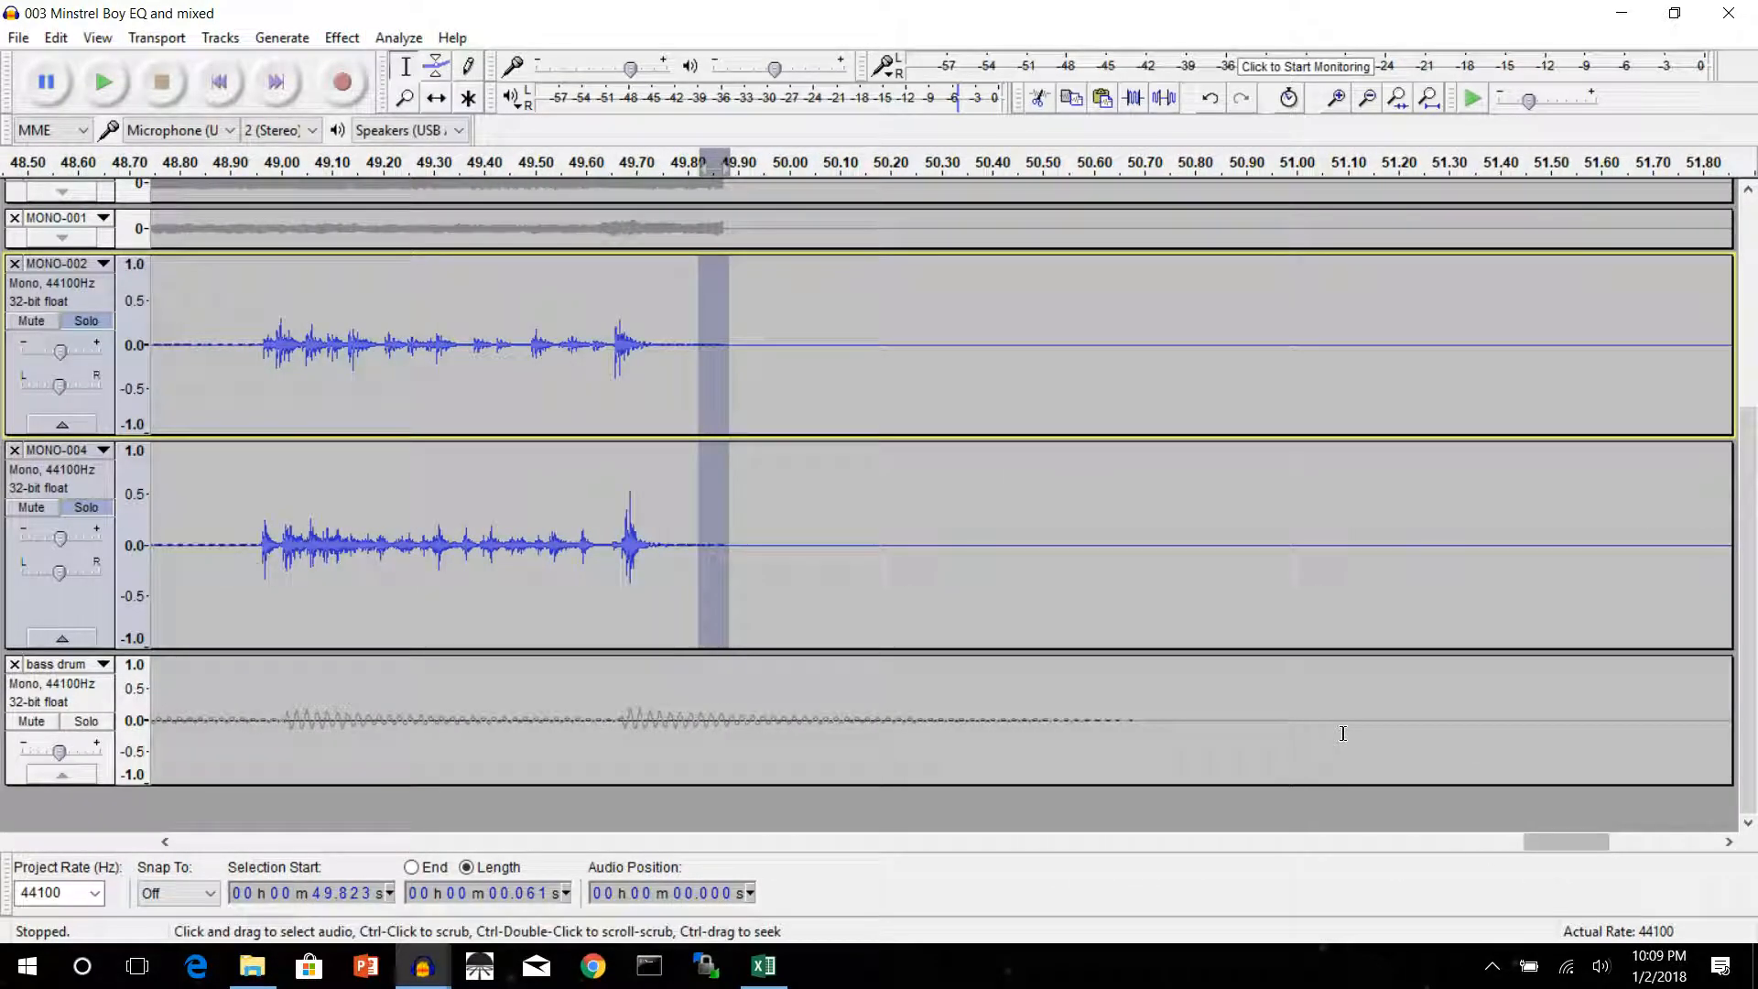
# Delete the silent end of all tracks, from 51.707 s over a length of 3.347 s
pyautogui.scroll(5, 1342, 732)
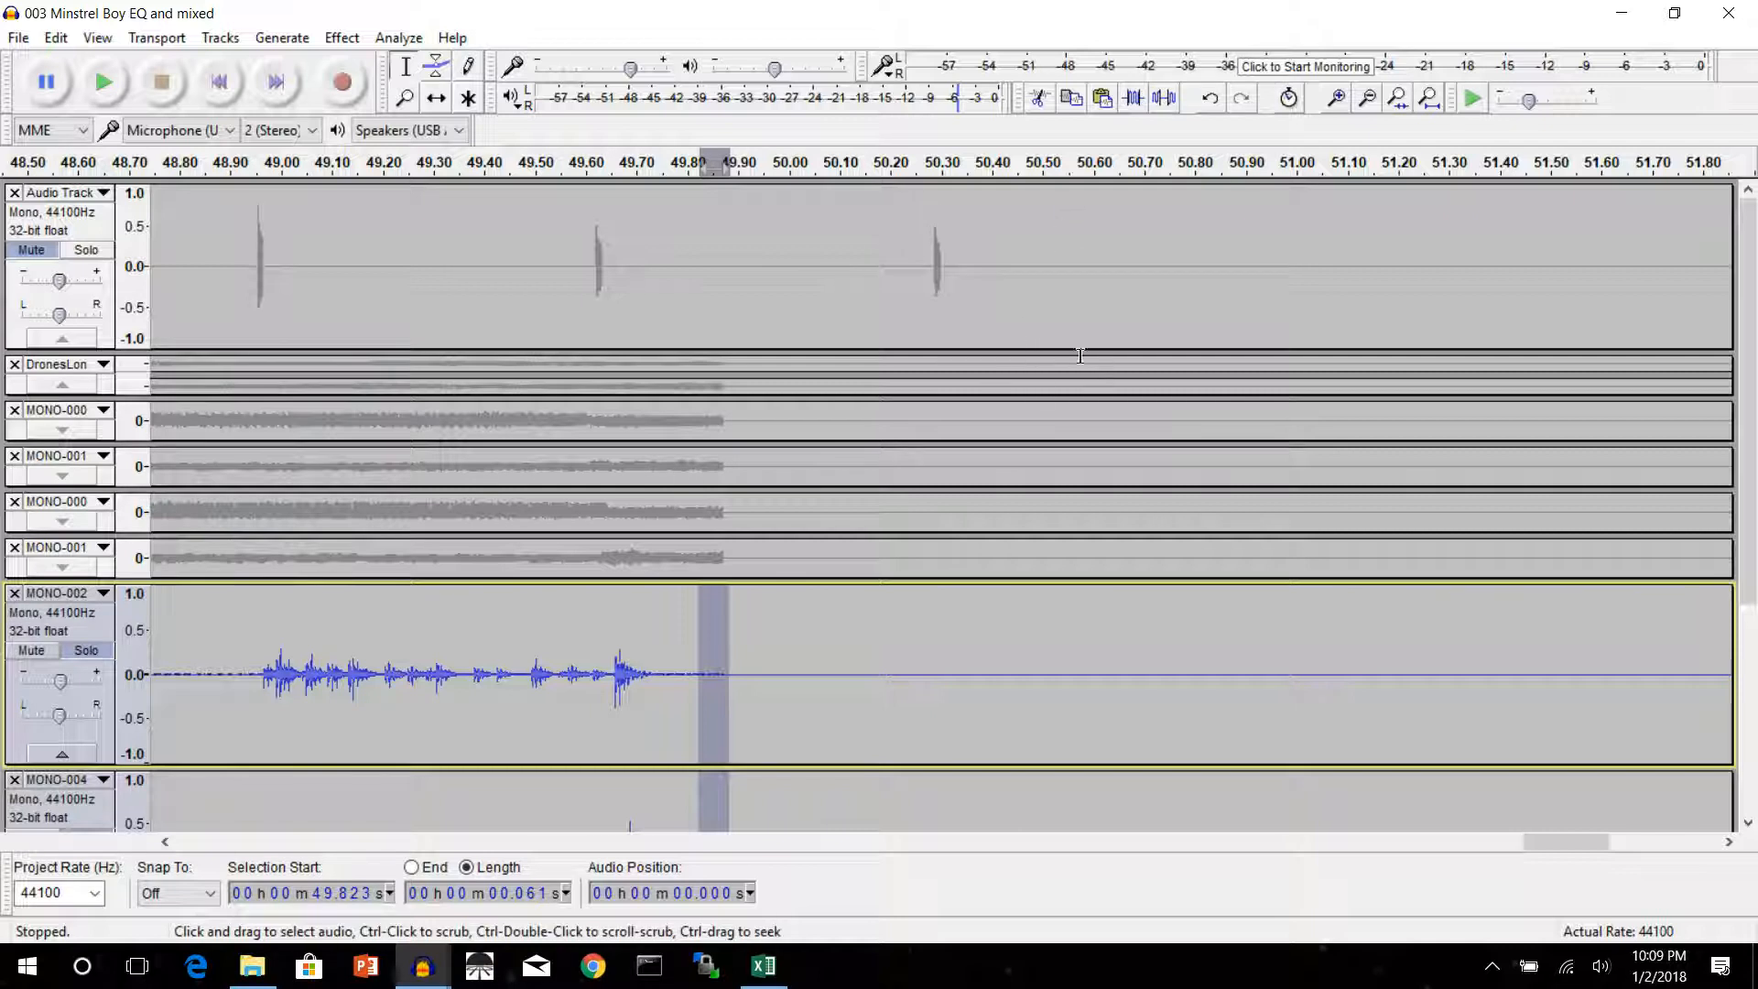
pyautogui.scroll(-3, 1089, 451)
pyautogui.scroll(3, 1090, 451)
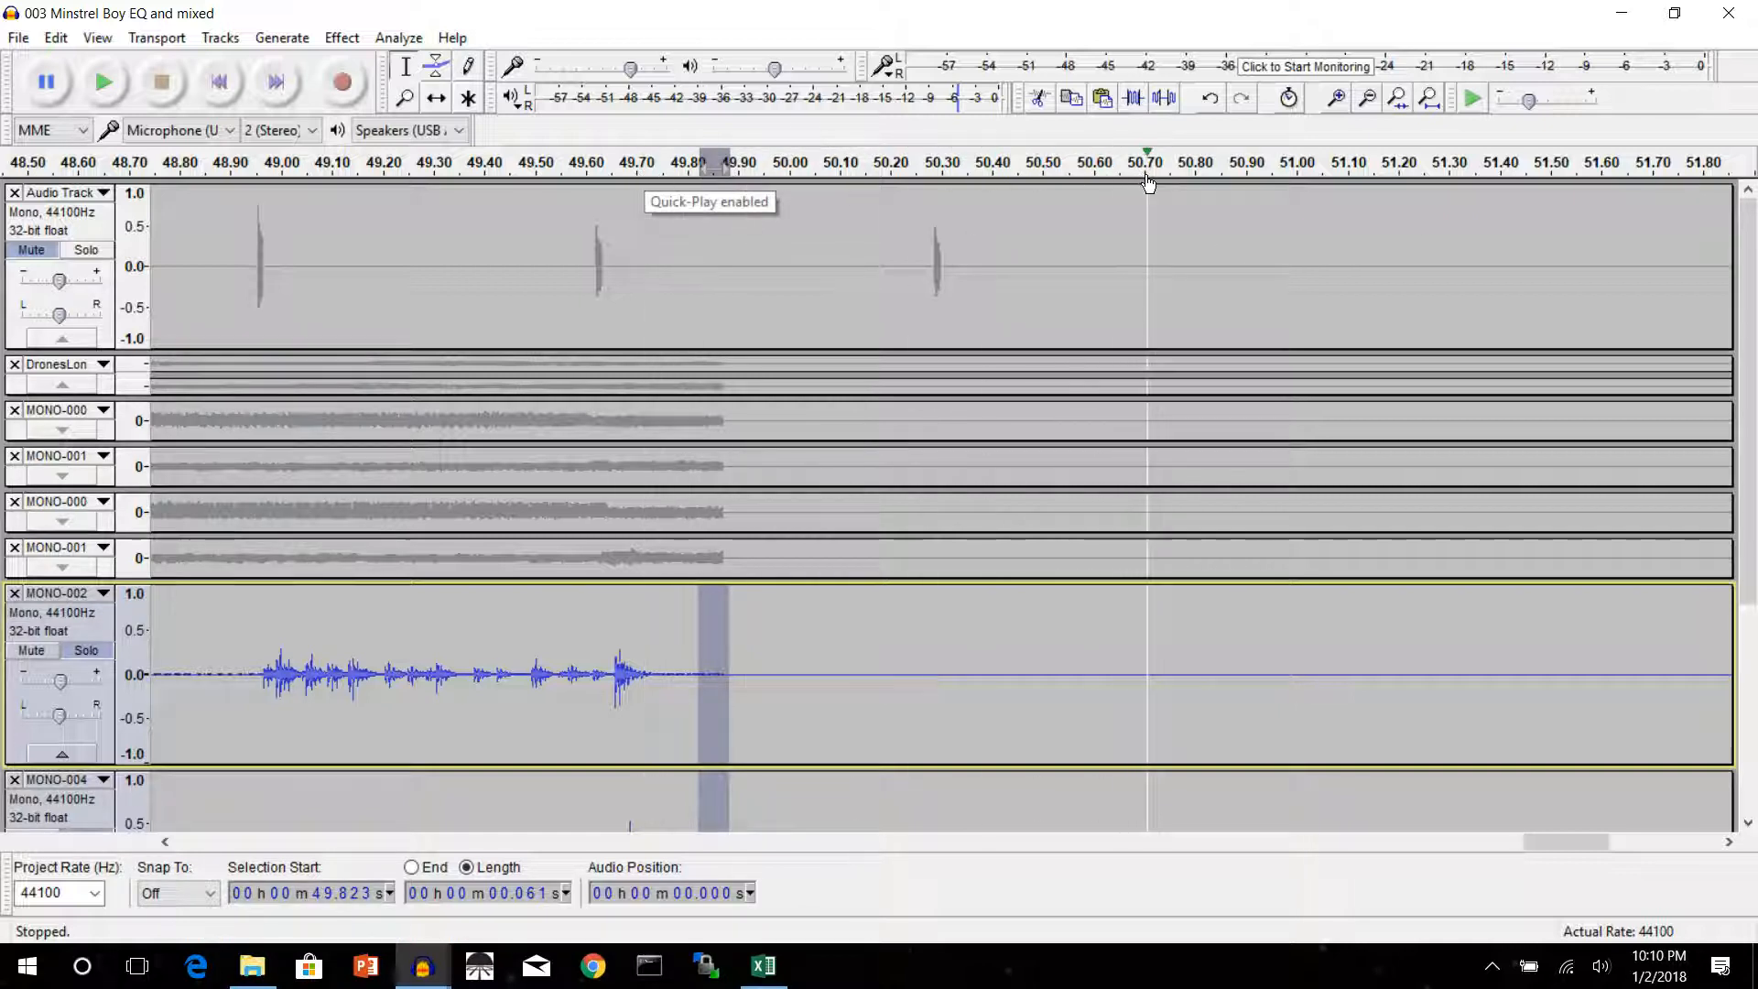
pyautogui.click(1553, 193)
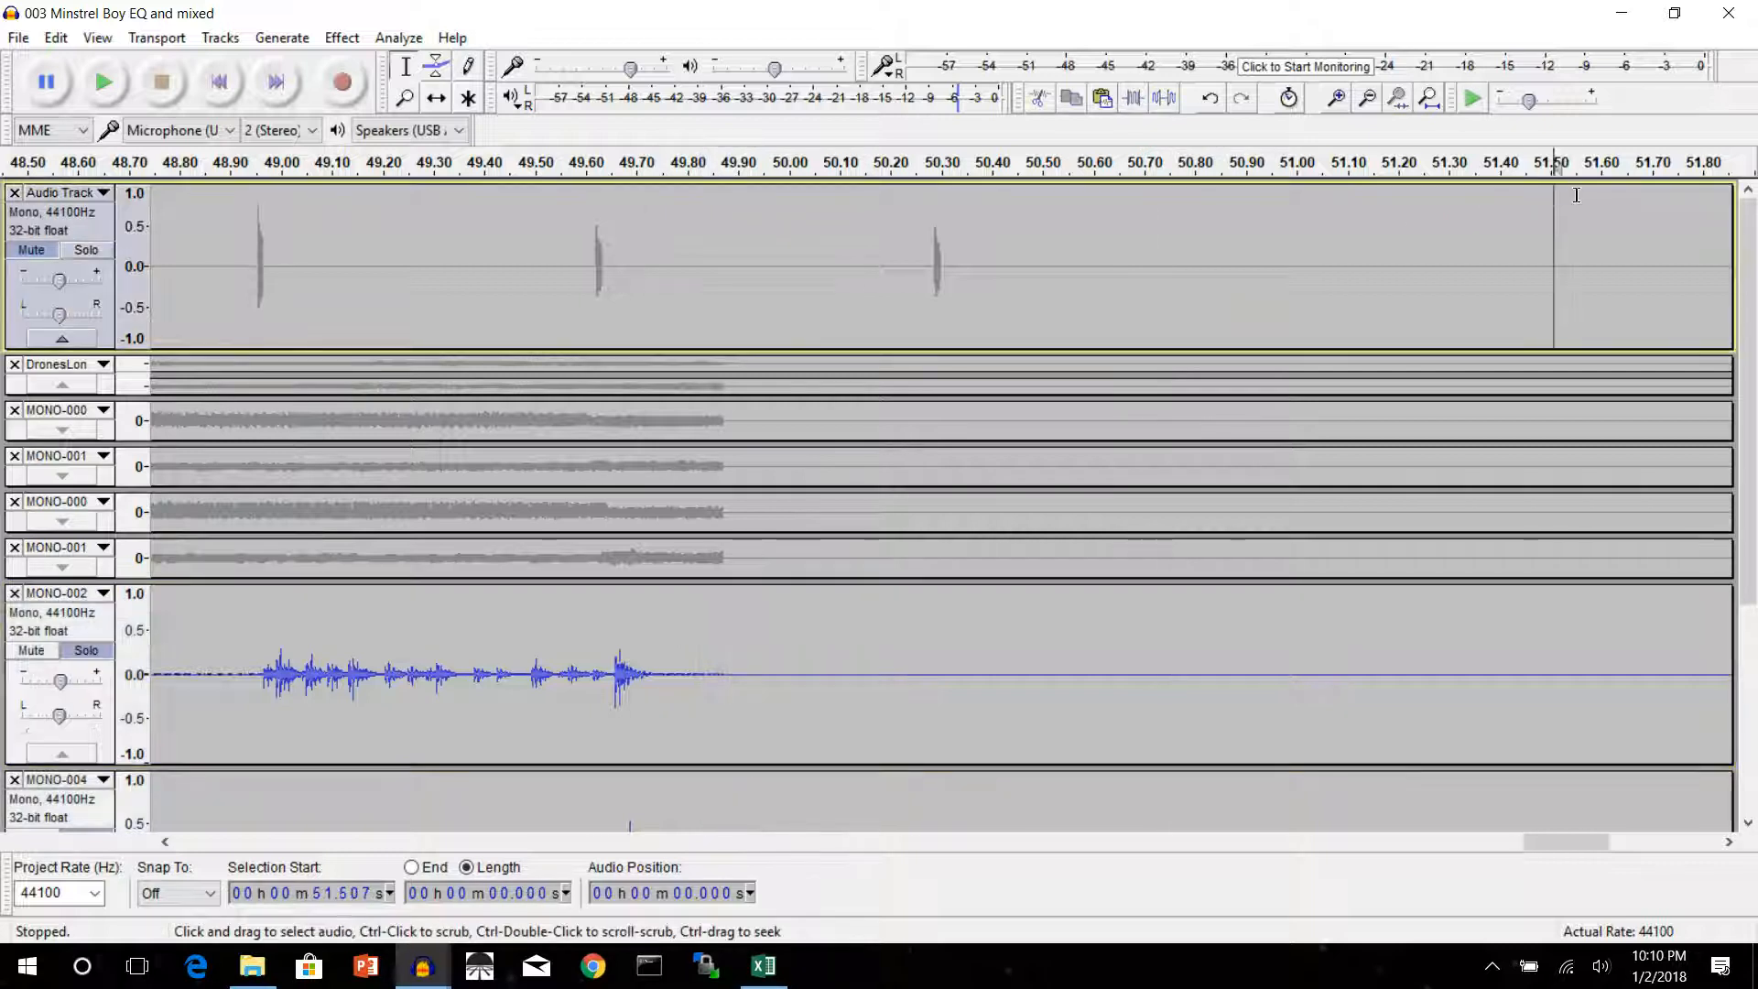
pyautogui.click(1653, 193)
pyautogui.moveTo(1664, 239); pyautogui.dragTo(1617, 936)
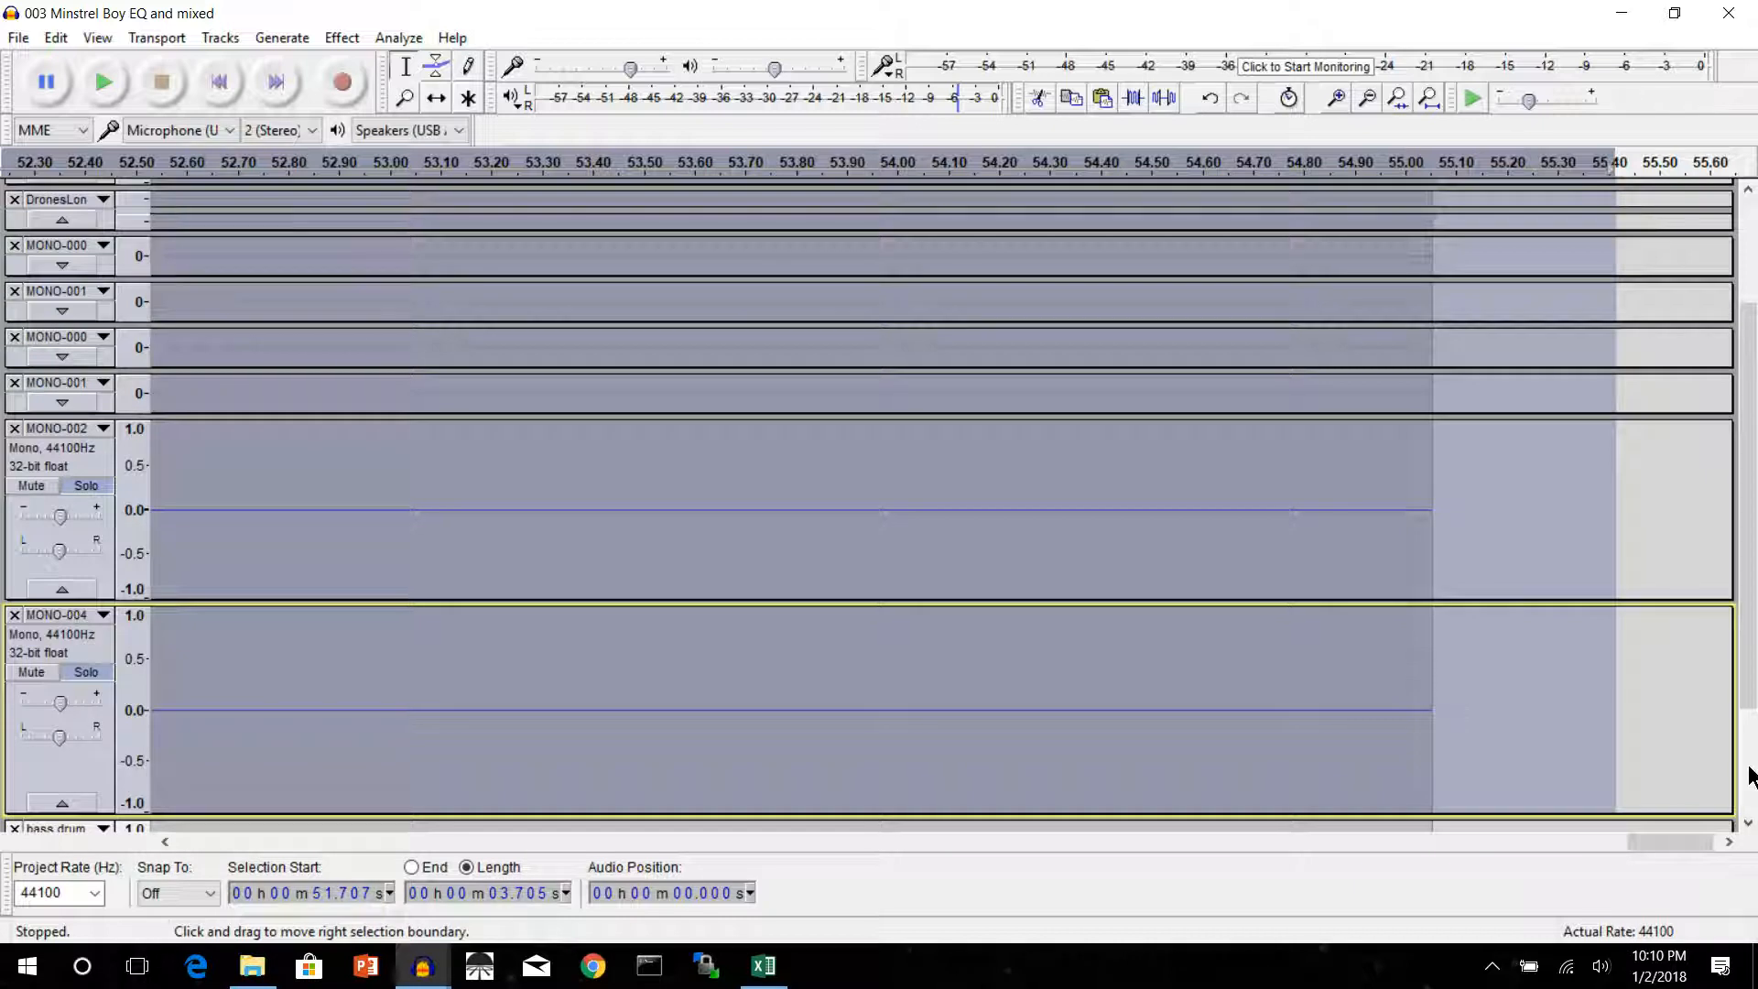
pyautogui.moveTo(1751, 699); pyautogui.dragTo(1752, 815)
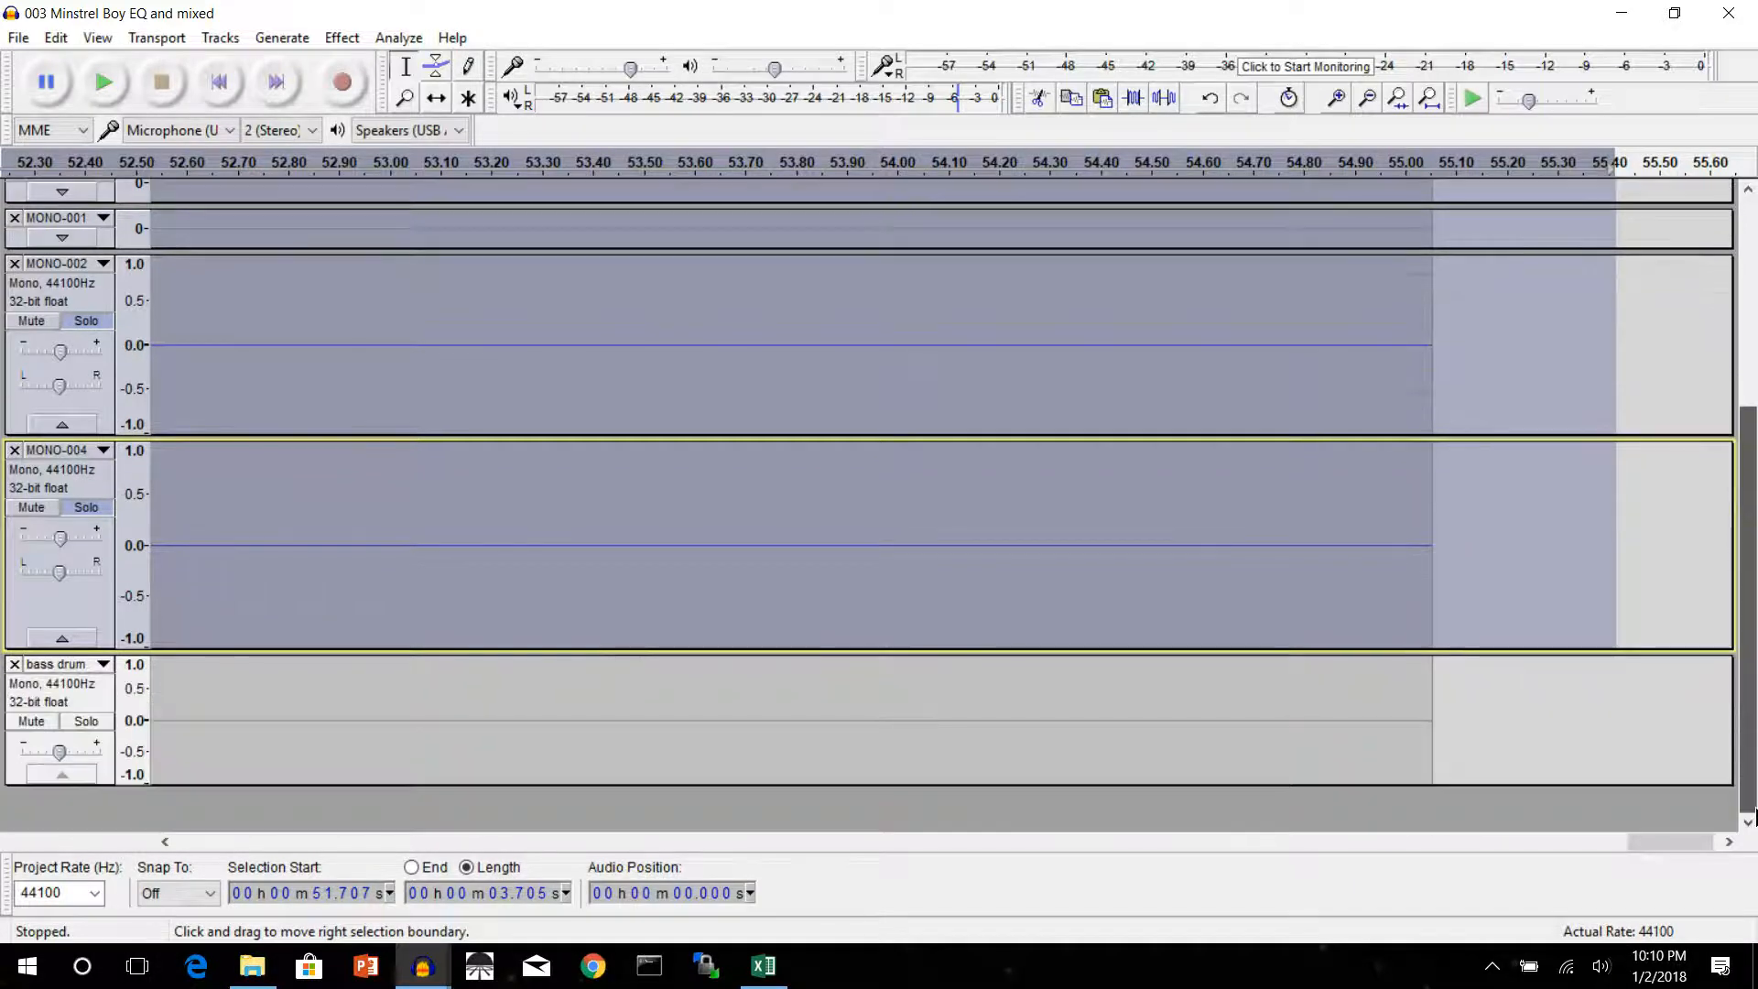
pyautogui.keyDown('shift'); pyautogui.click(1419, 708); pyautogui.keyUp('shift')
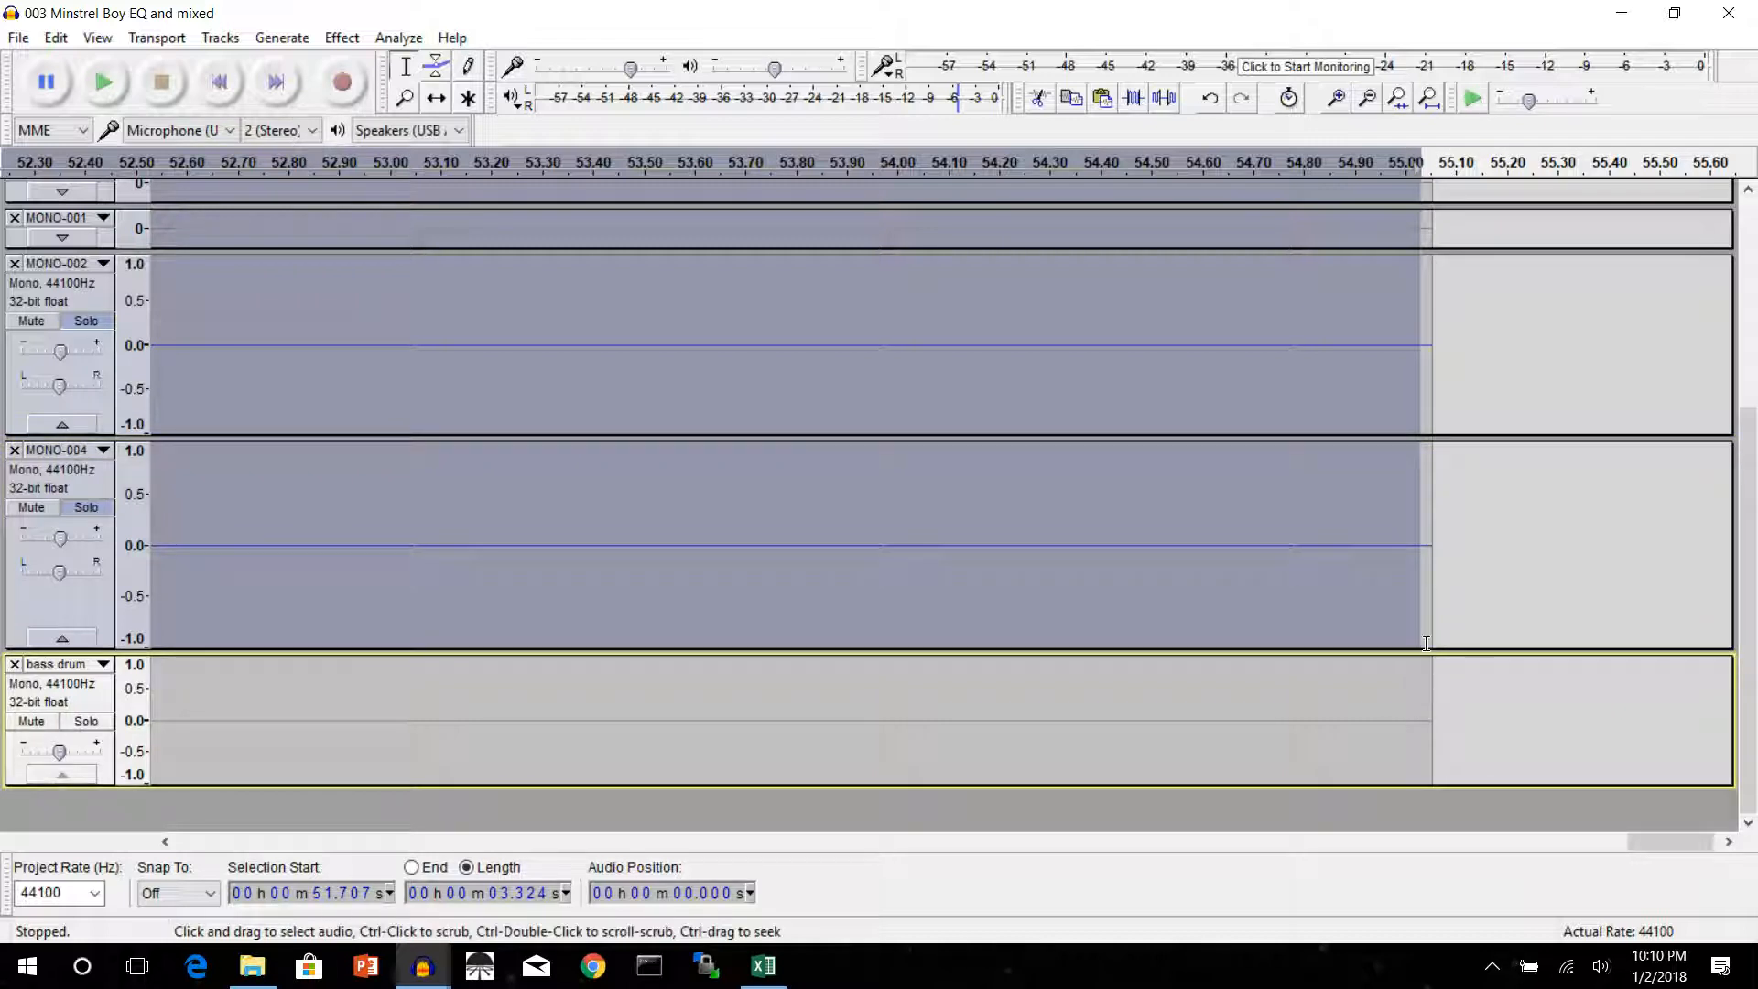
pyautogui.moveTo(1401, 627); pyautogui.dragTo(1433, 723)
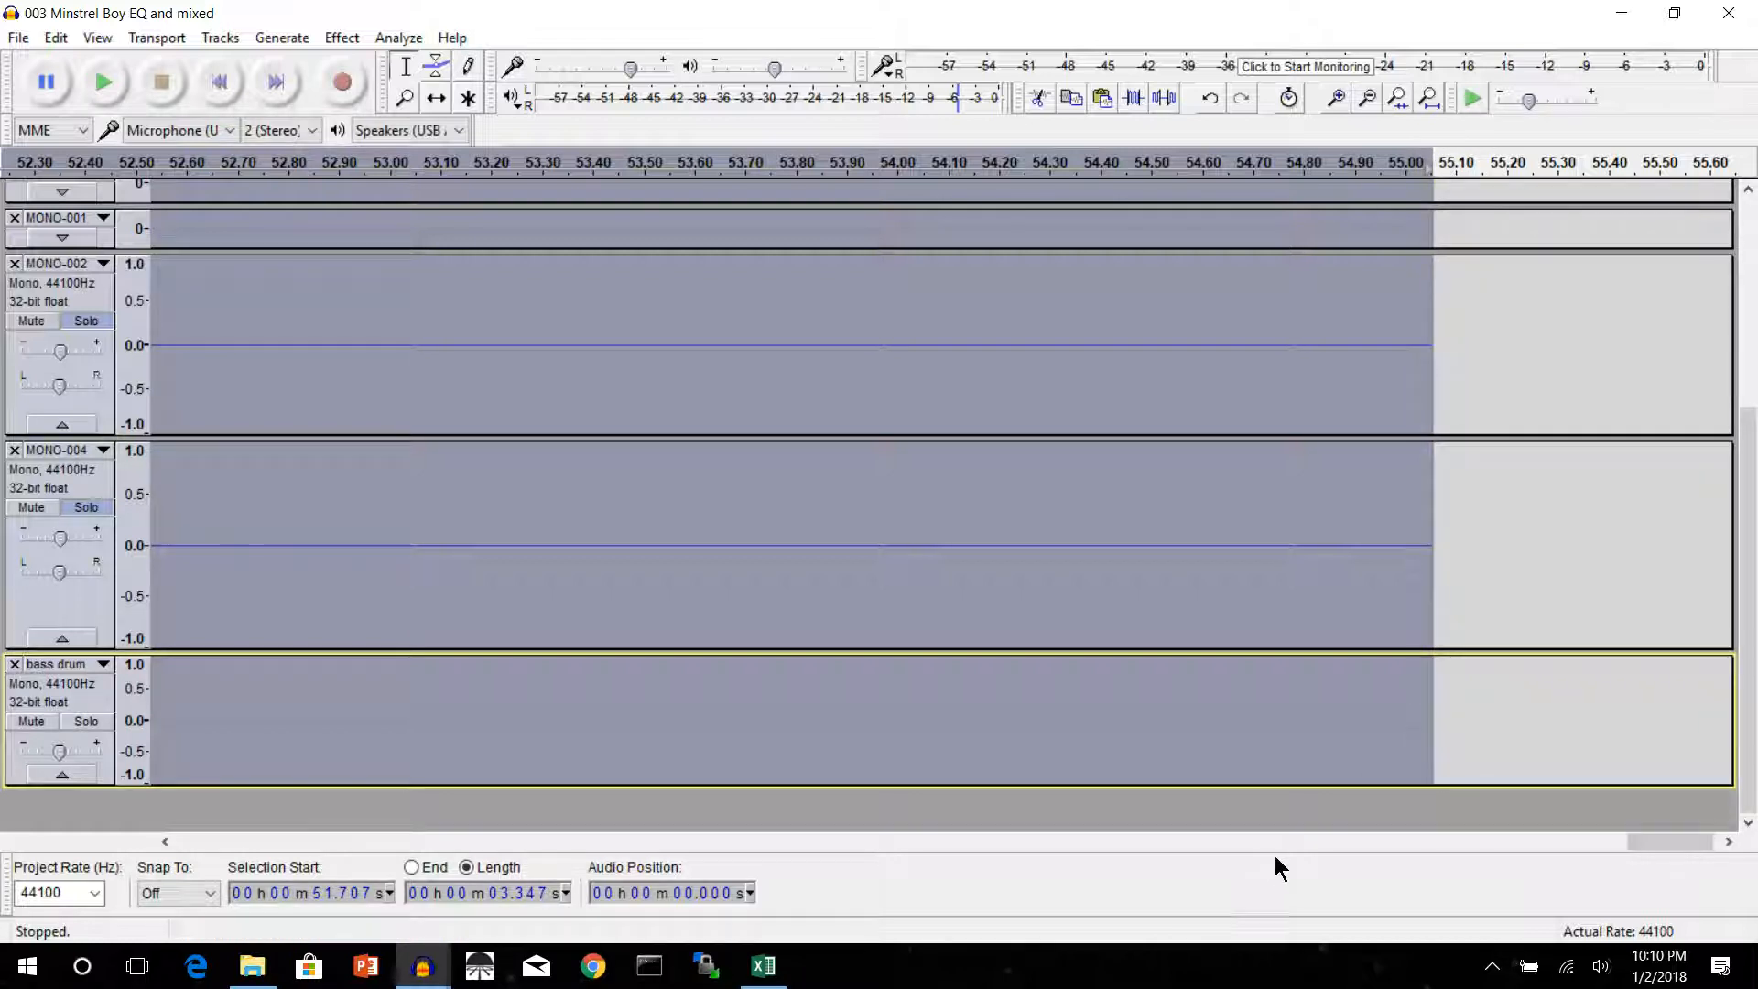
pyautogui.click(1173, 847)
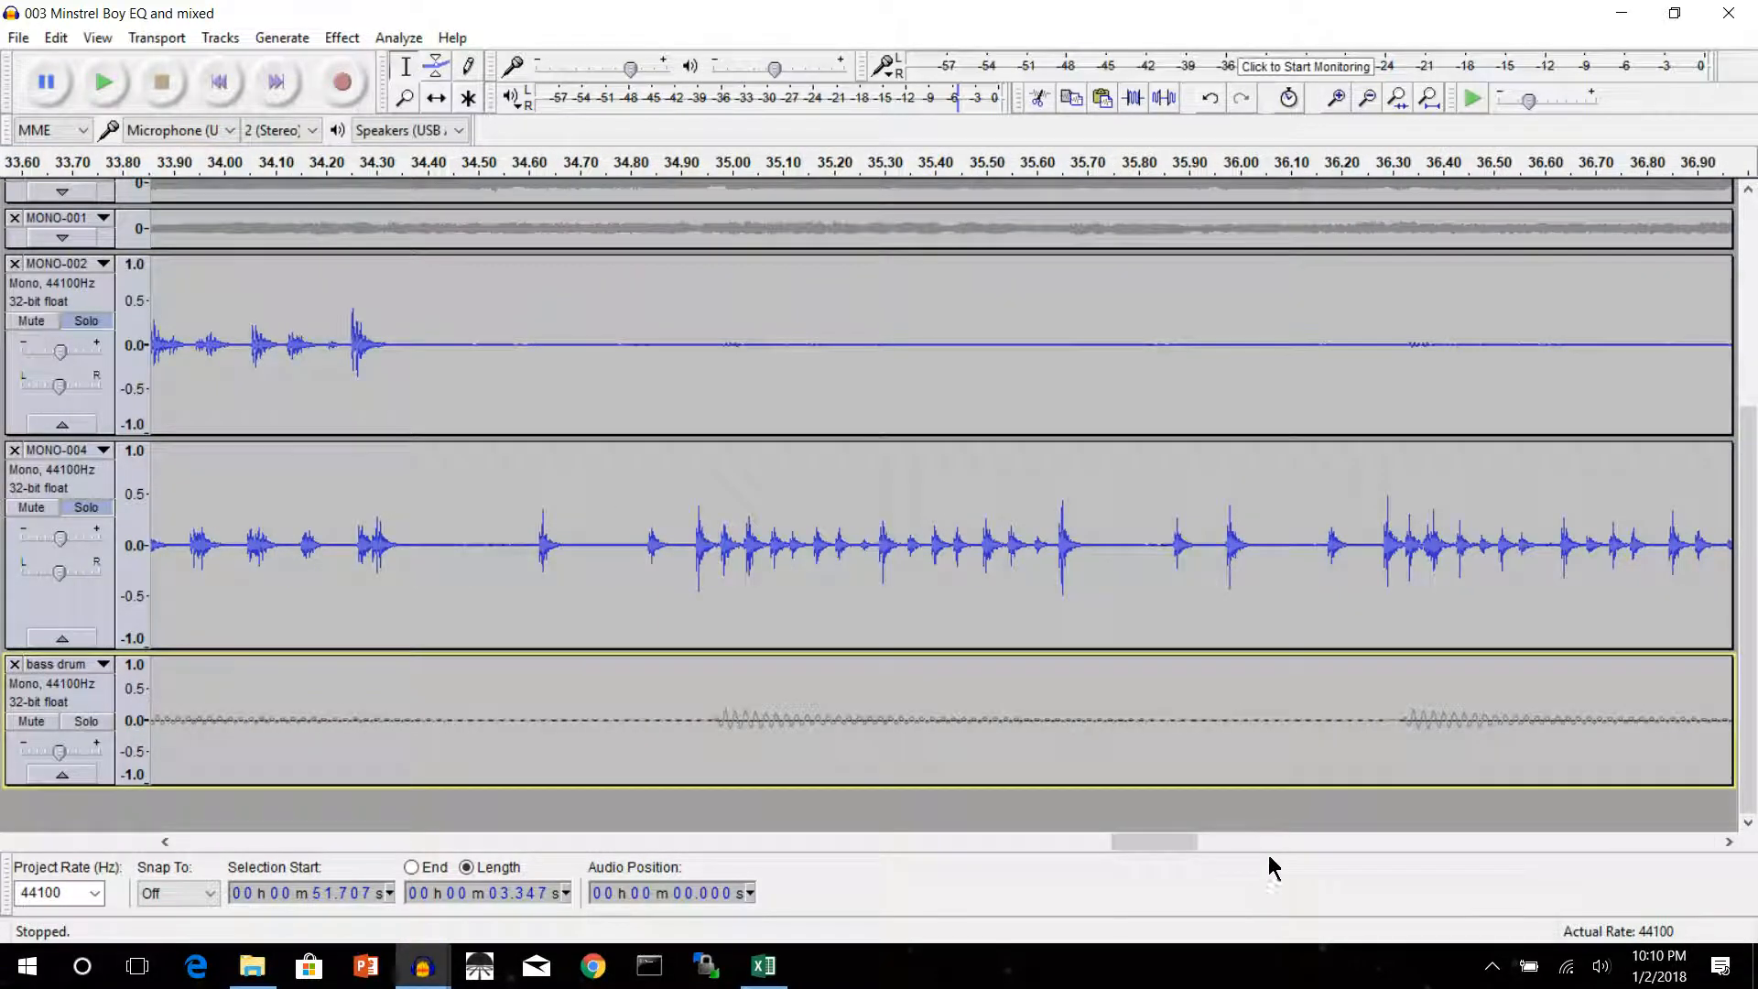
pyautogui.moveTo(1187, 848); pyautogui.dragTo(1644, 861)
pyautogui.press('Delete')
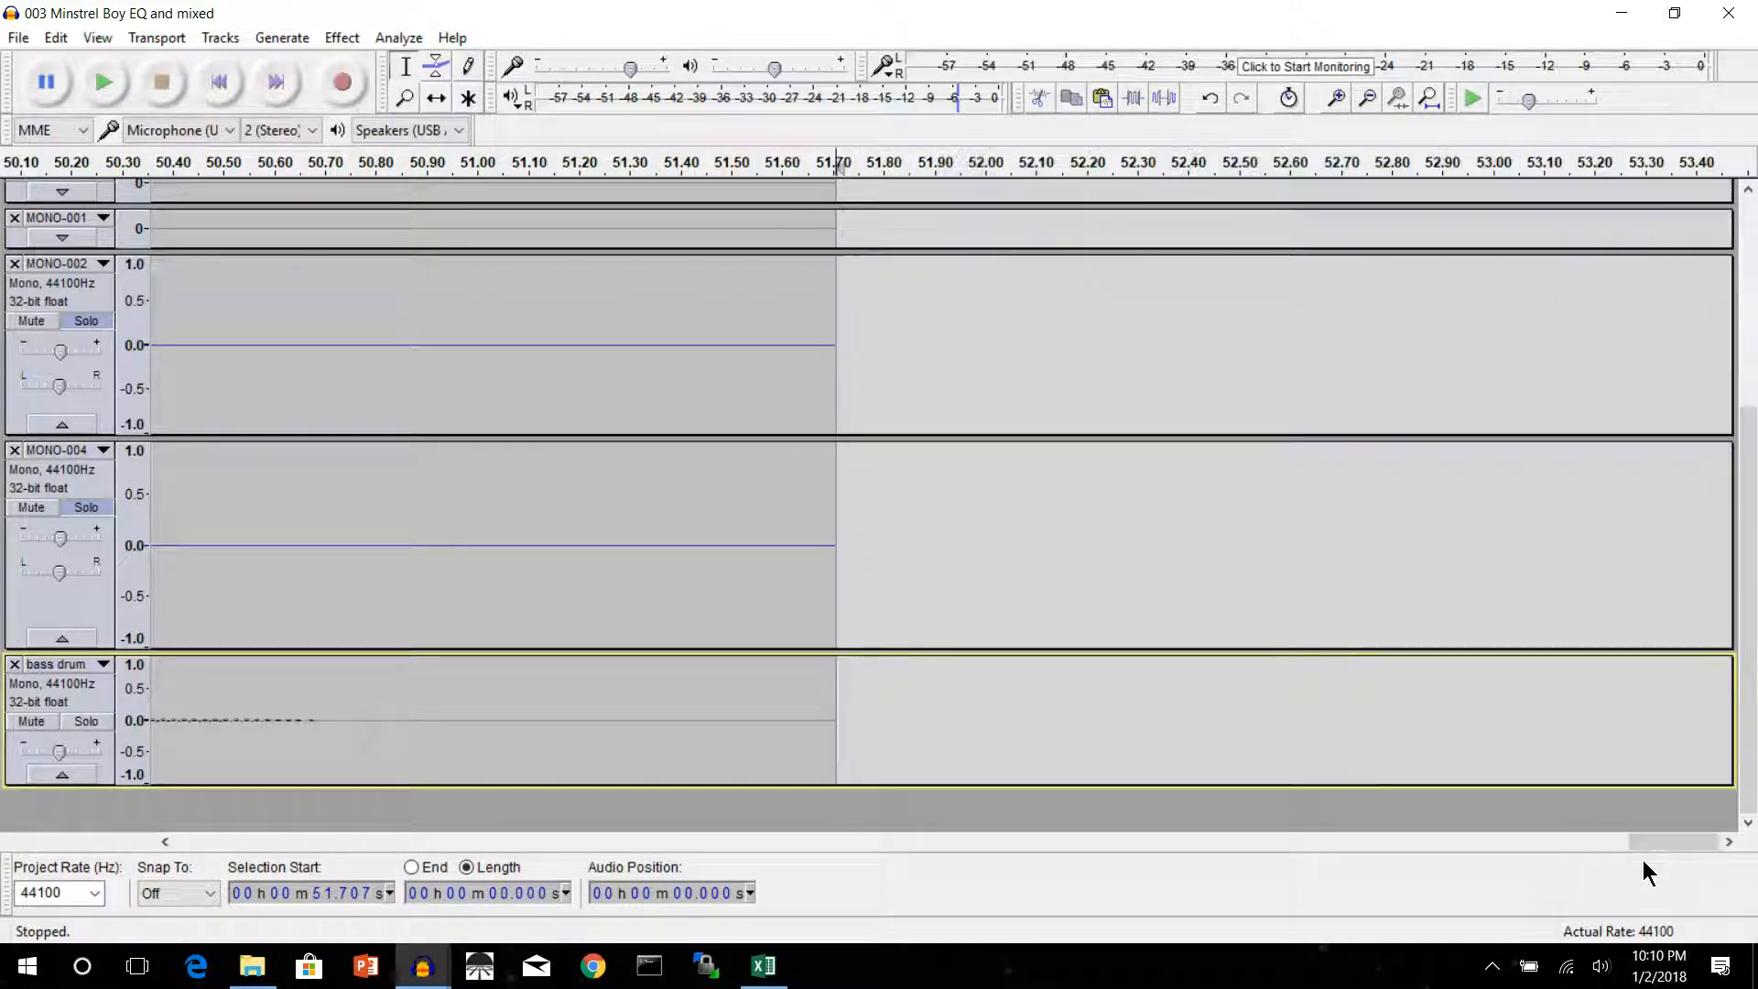
# Collapse the MONO-002, MONO-004 and bass drum tracks so all tracks fit in an overview from the project's start
pyautogui.scroll(6, 1435, 517)
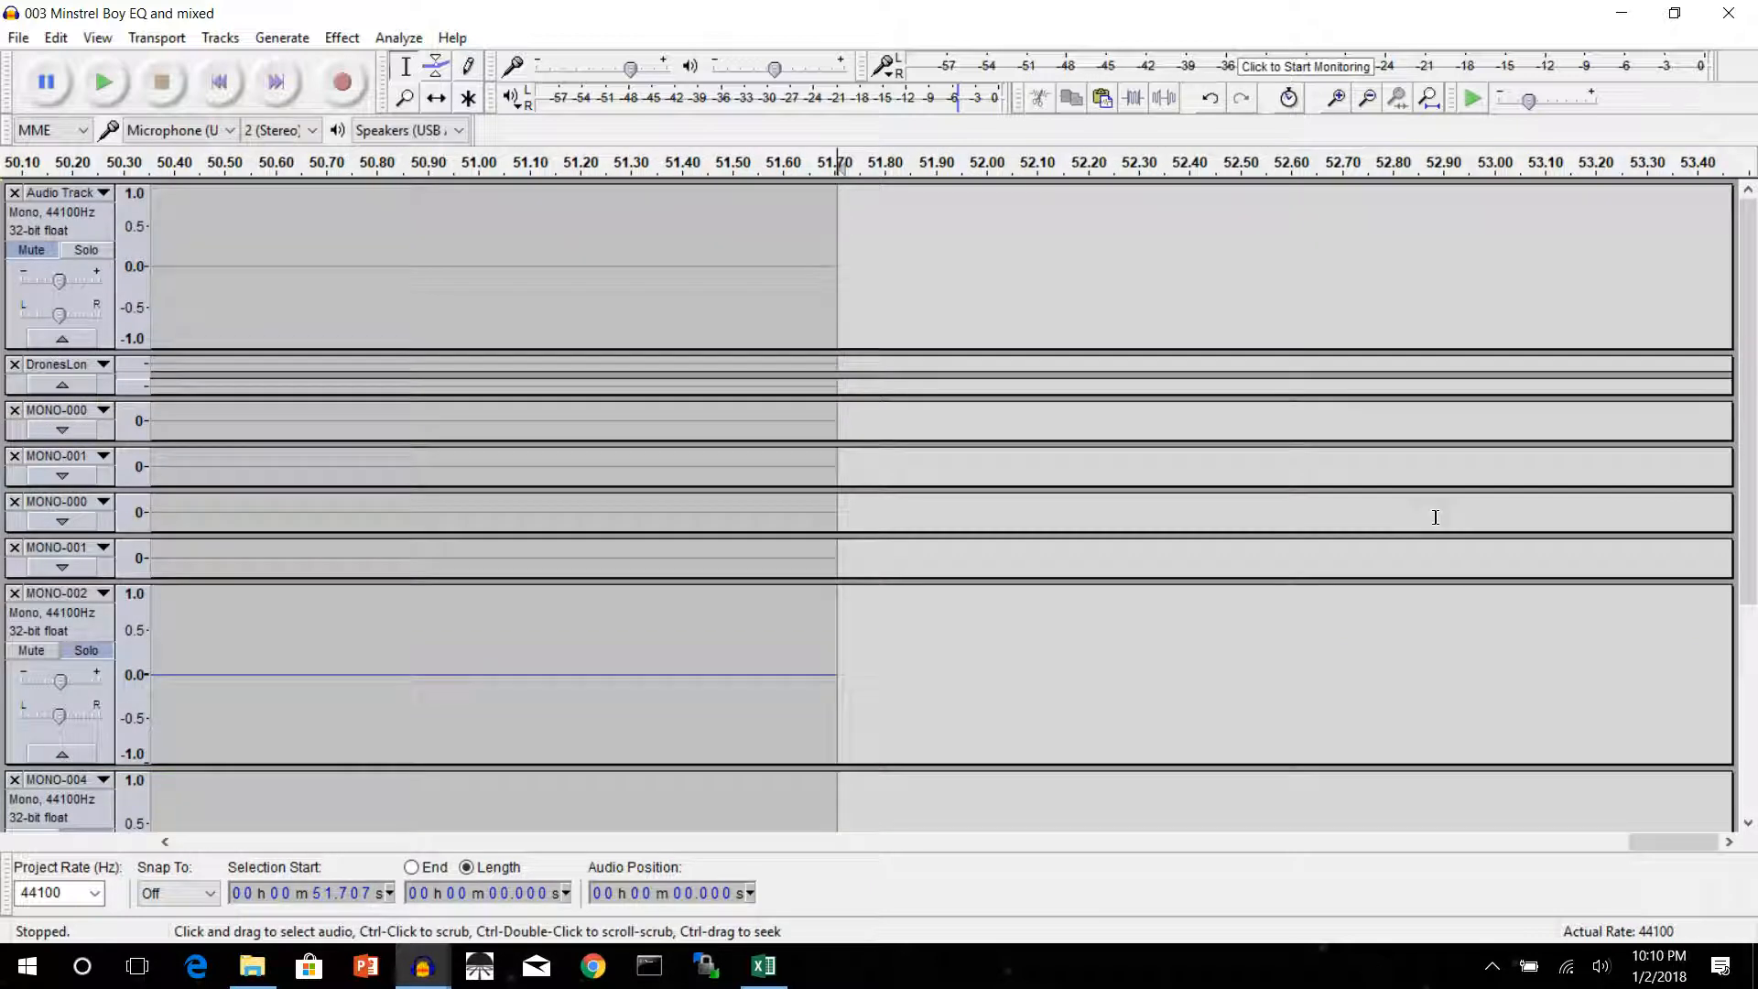
pyautogui.moveTo(1658, 844); pyautogui.dragTo(61, 672)
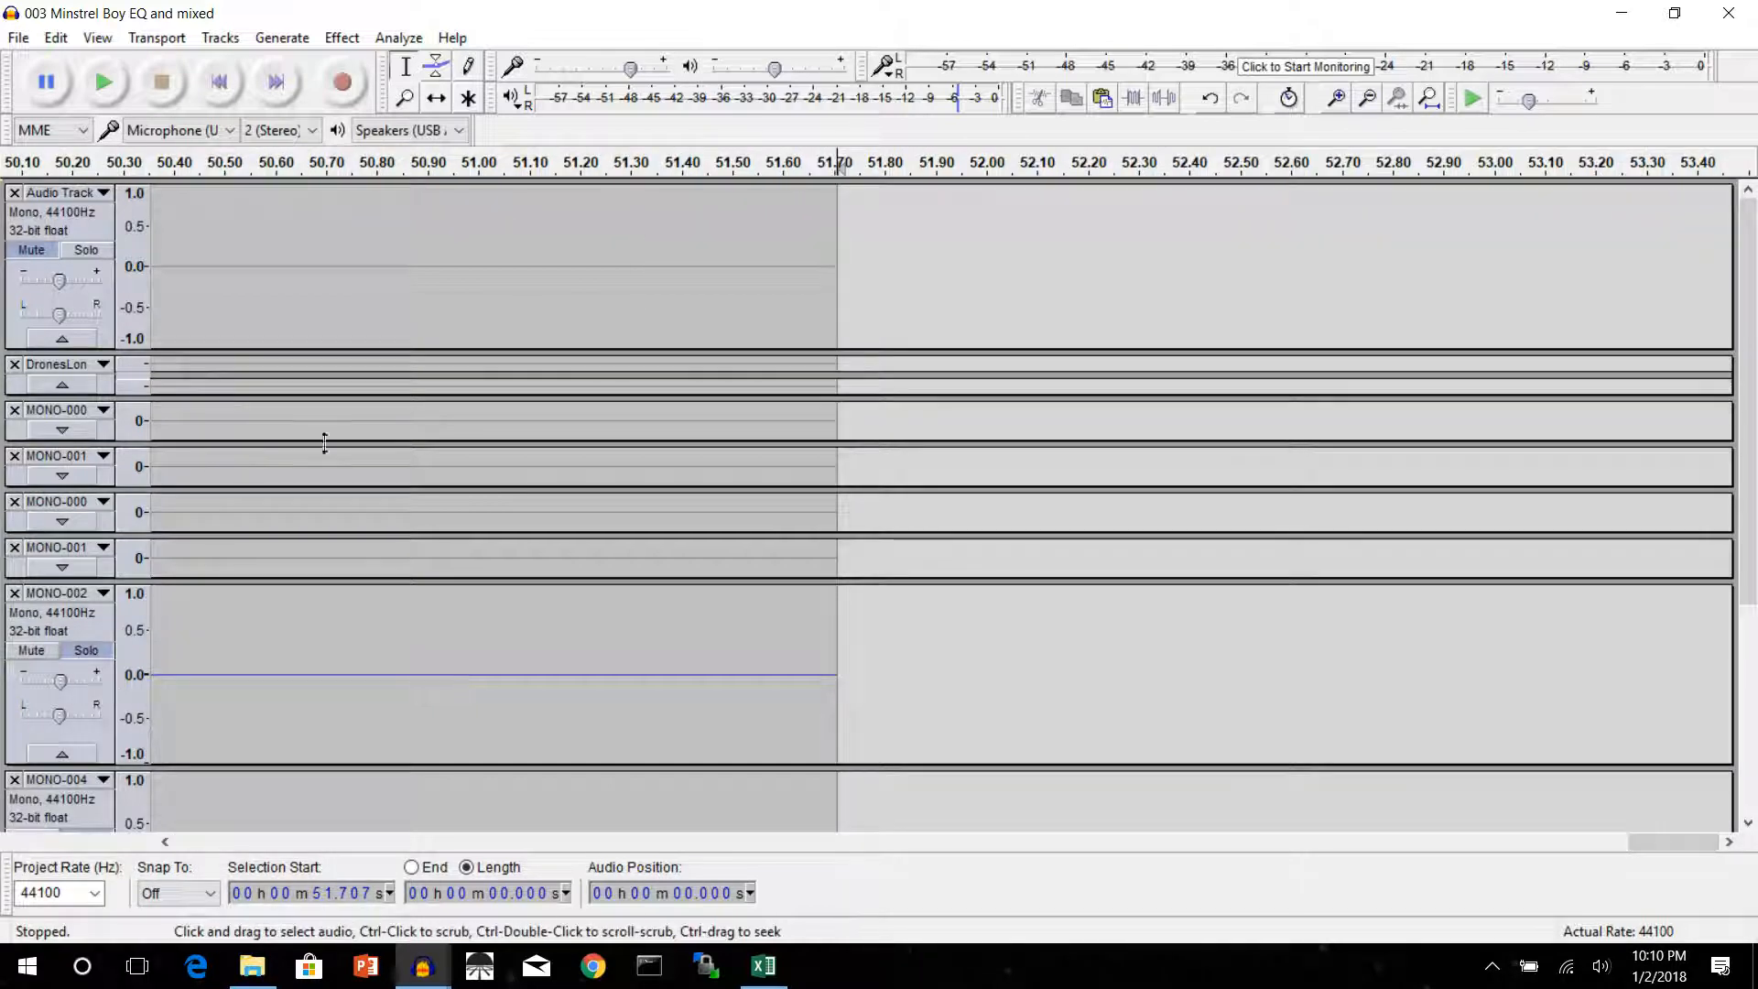
pyautogui.click(1364, 98)
pyautogui.click(1365, 98)
pyautogui.click(1364, 98)
pyautogui.click(1364, 98)
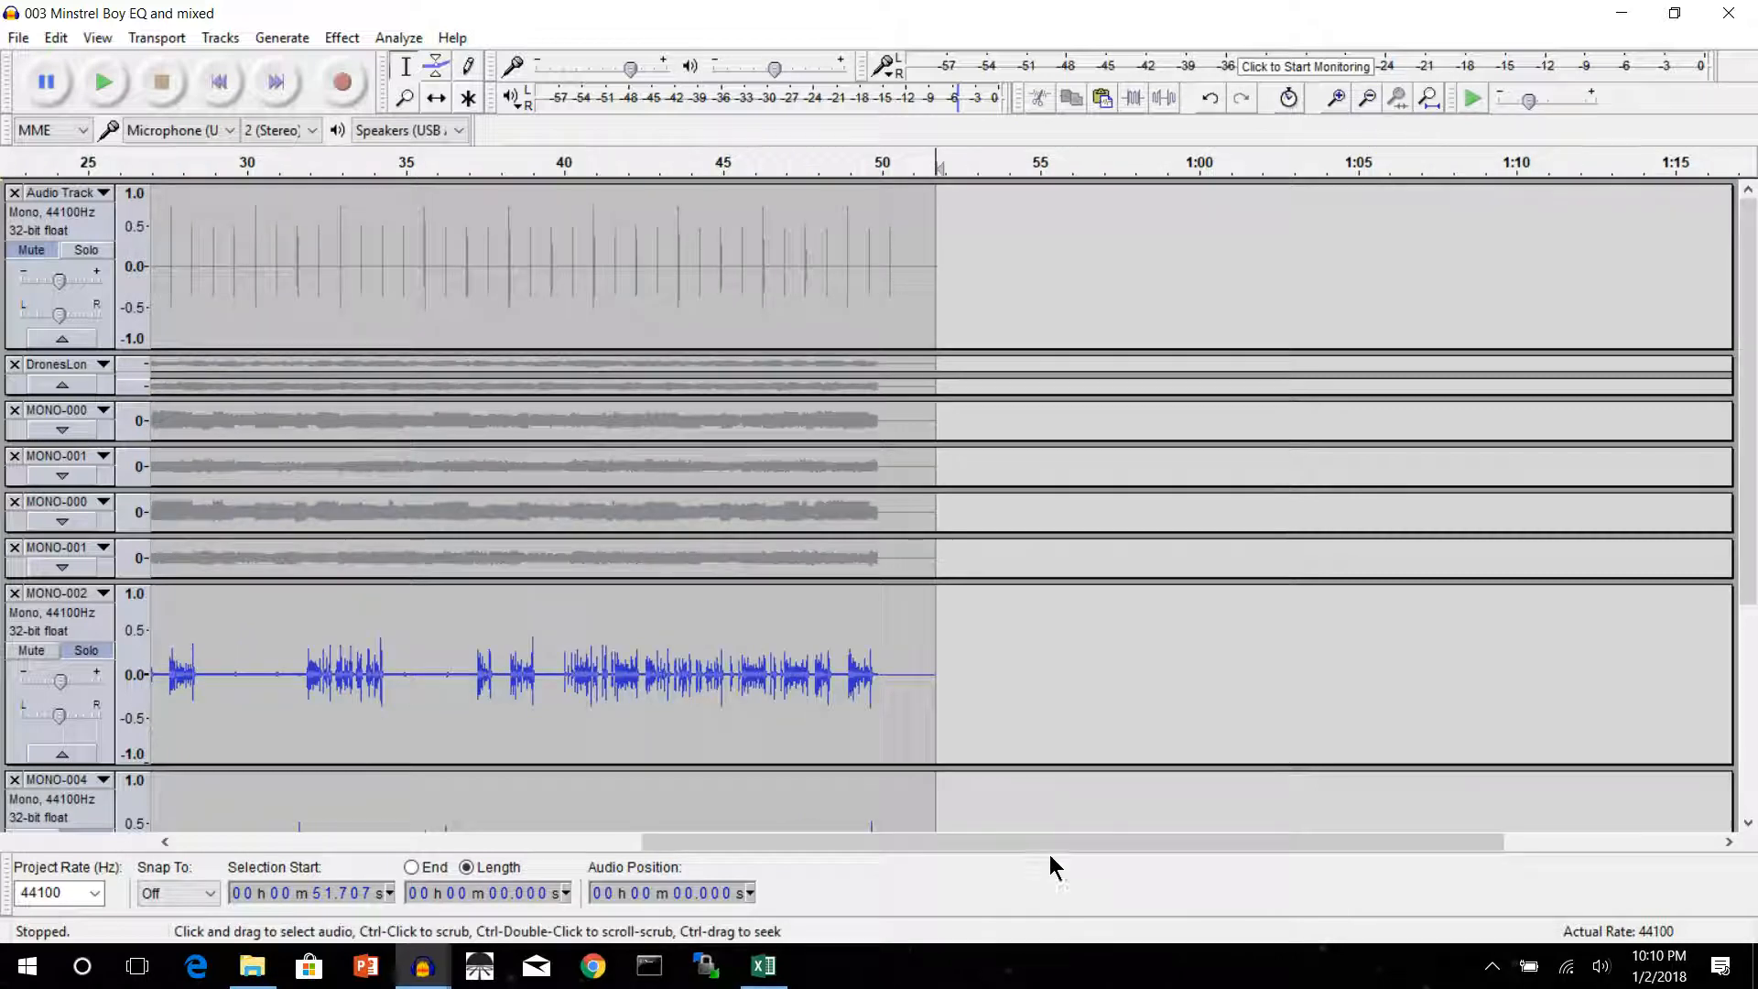
pyautogui.moveTo(1008, 838); pyautogui.dragTo(490, 839)
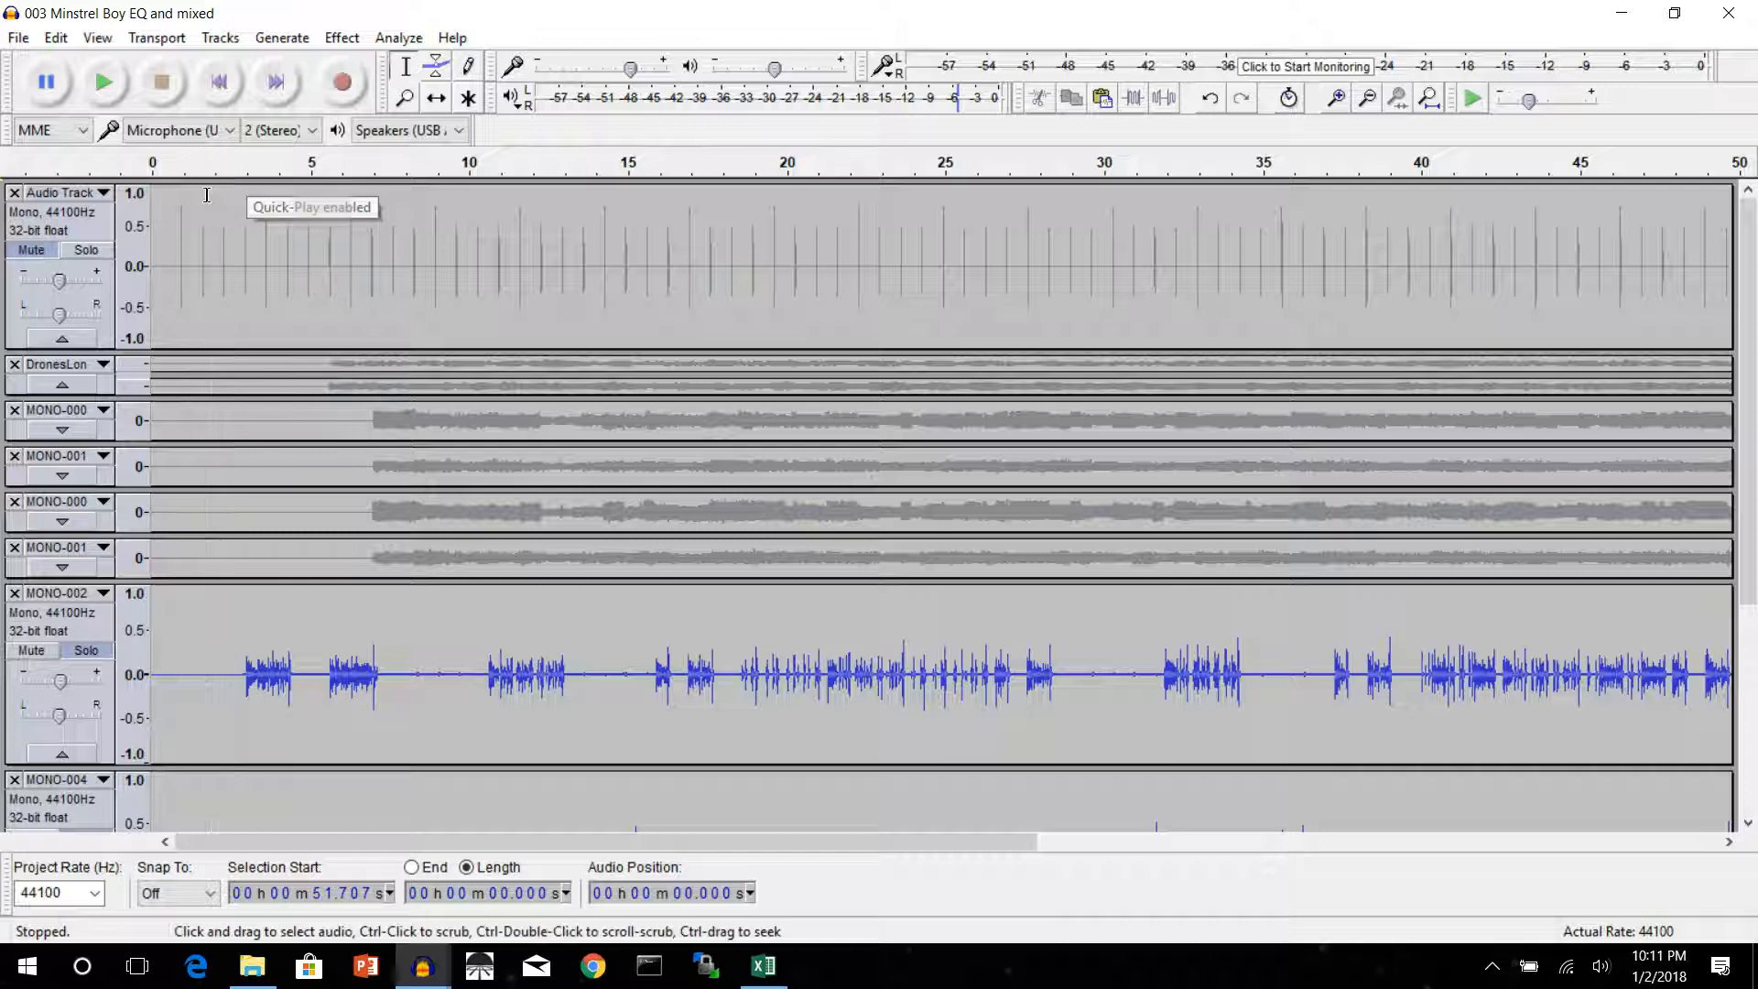
pyautogui.scroll(-6, 221, 339)
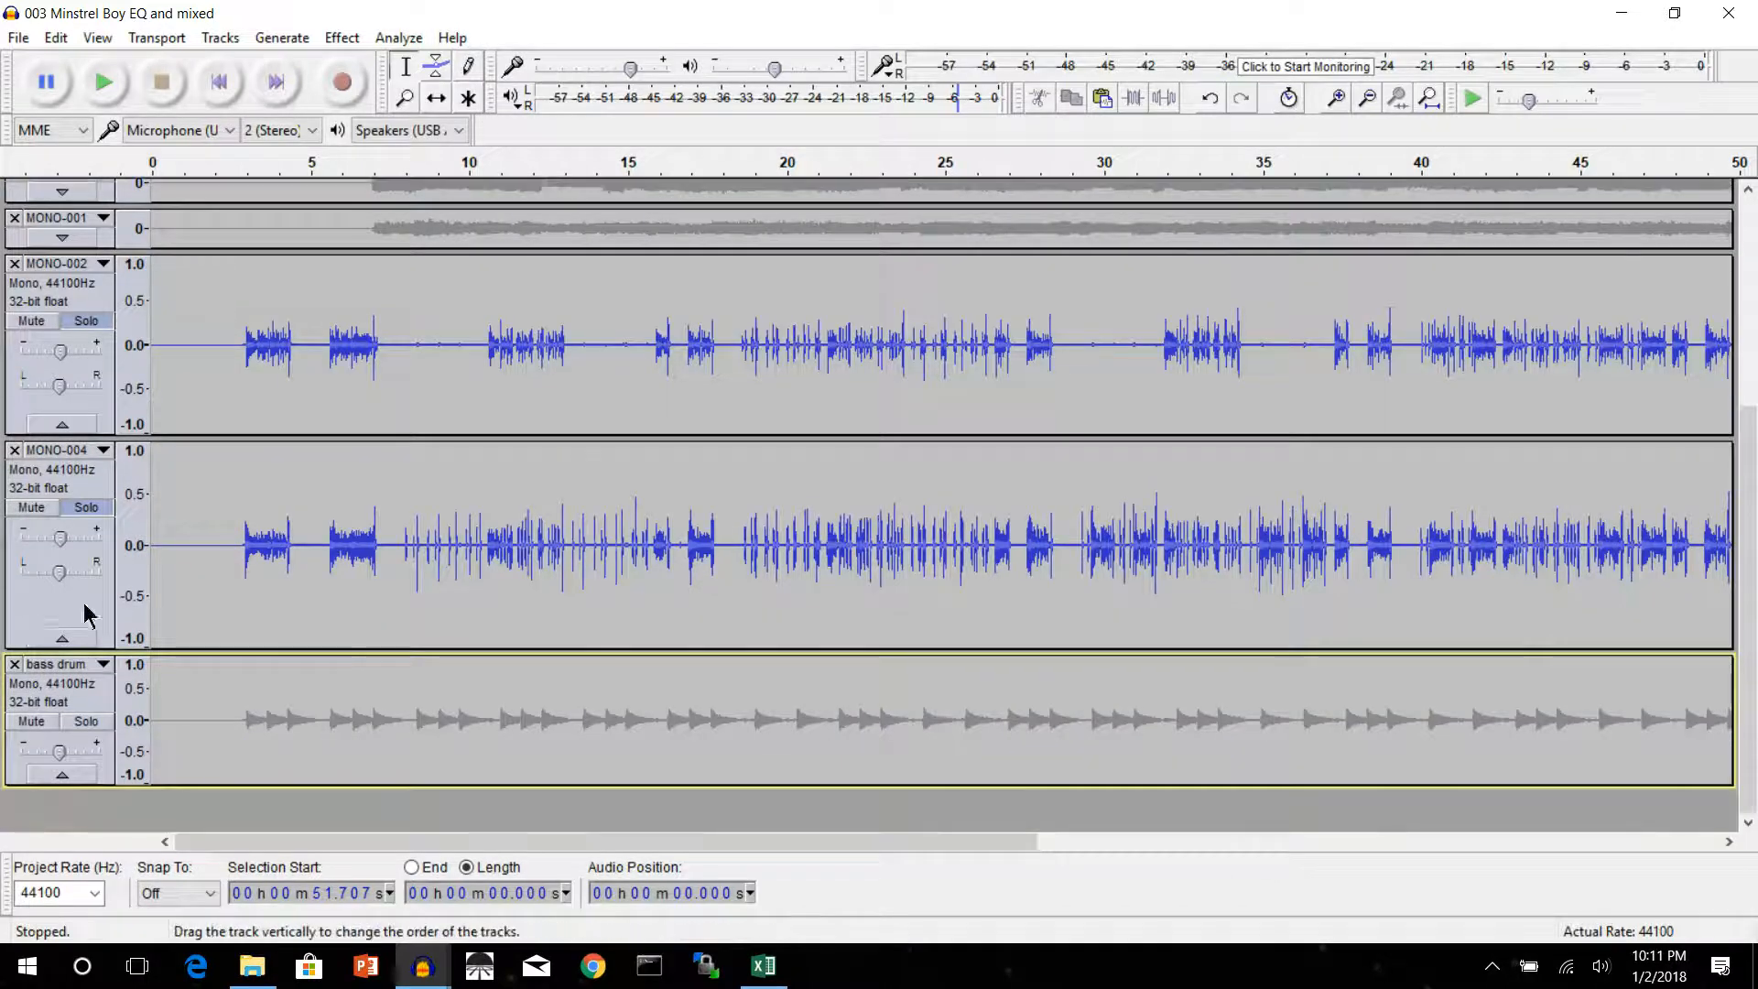
pyautogui.click(62, 639)
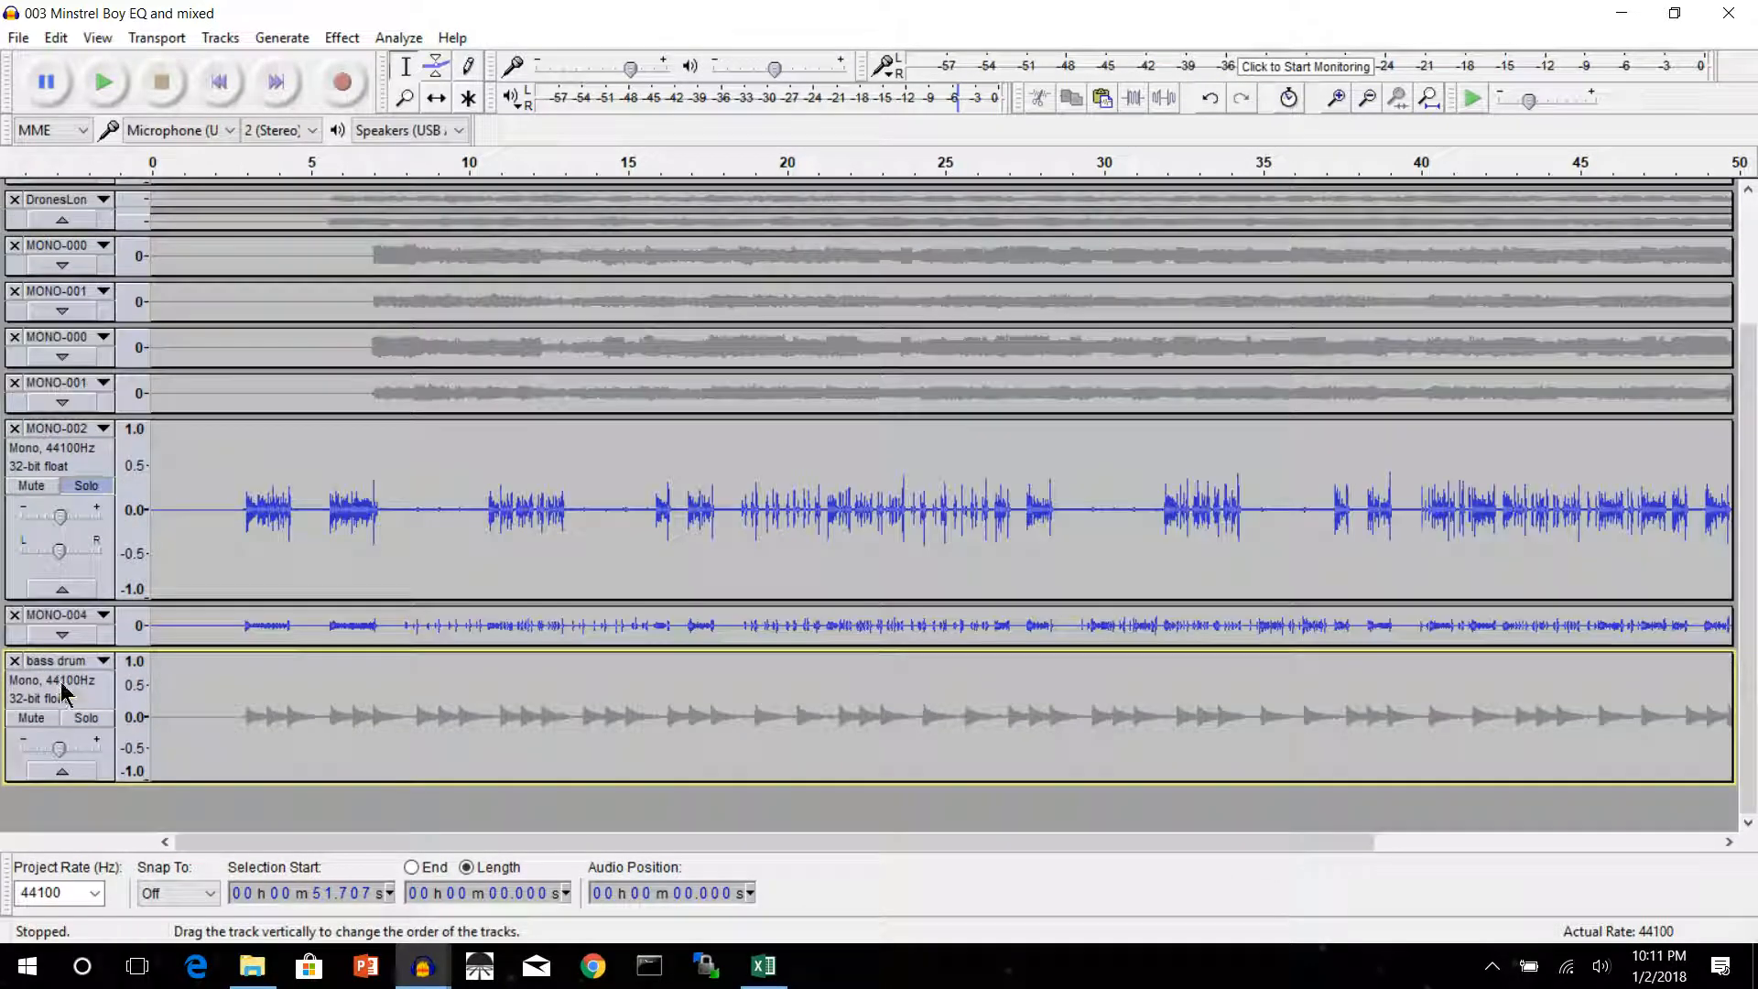
pyautogui.click(65, 769)
pyautogui.moveTo(64, 508); pyautogui.dragTo(65, 510)
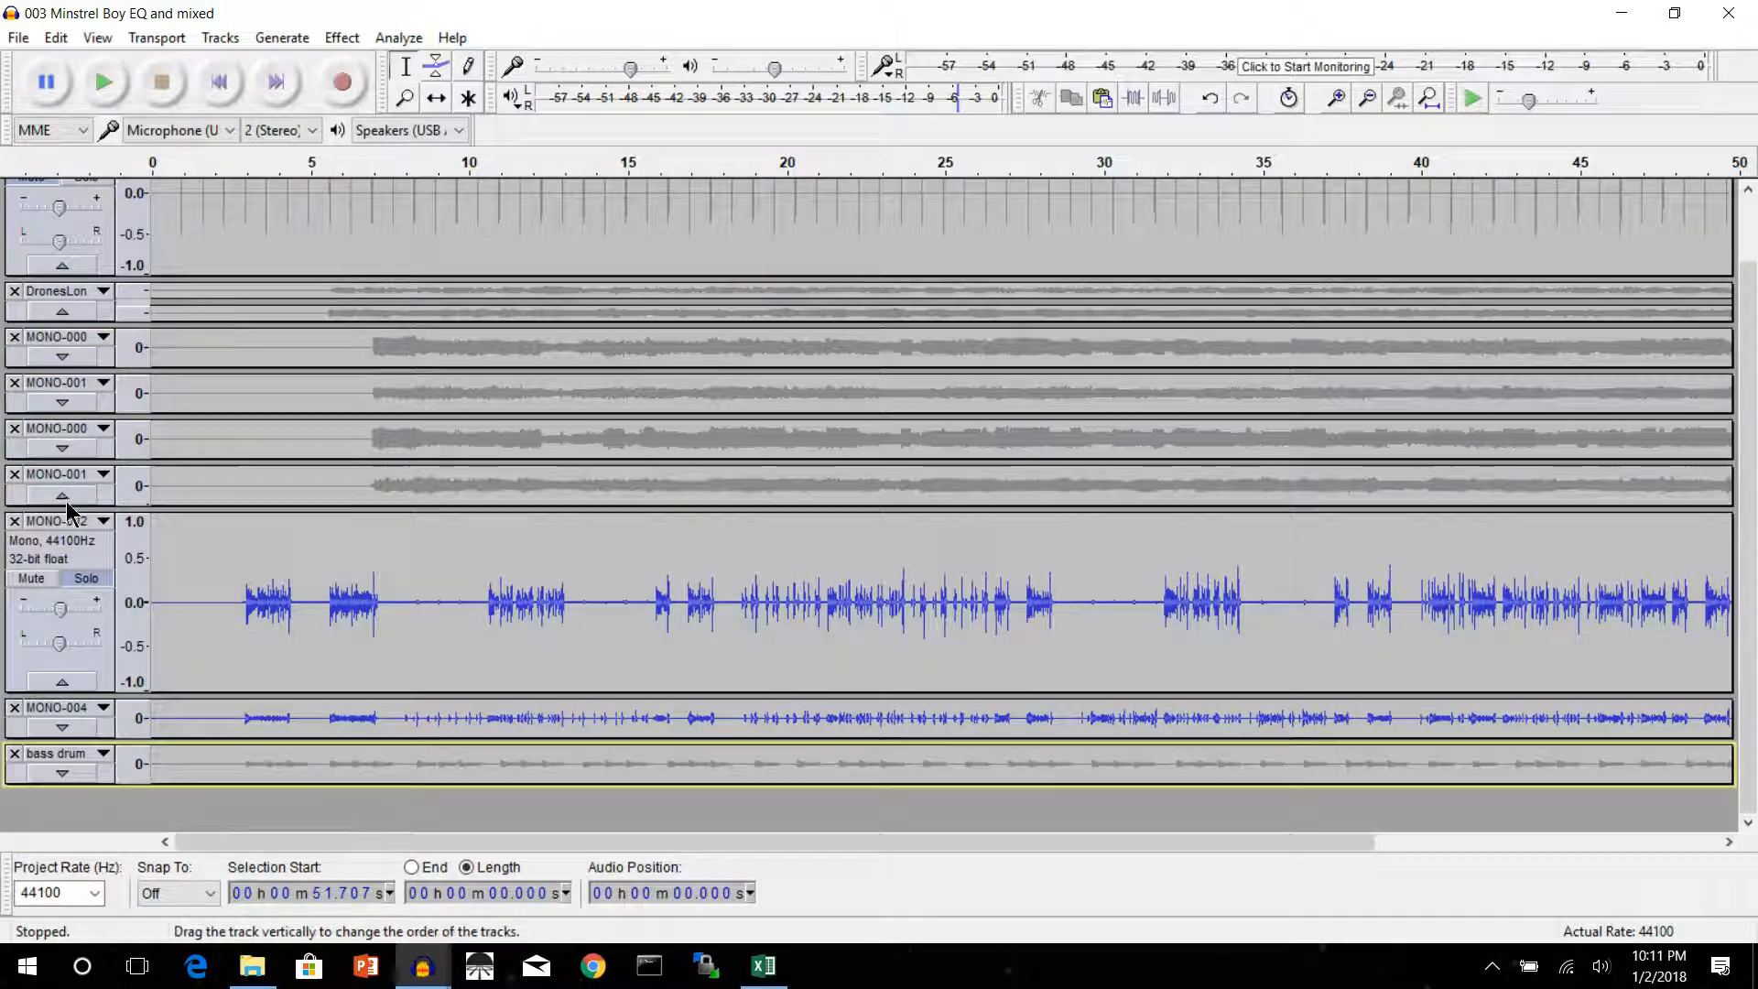
pyautogui.click(62, 498)
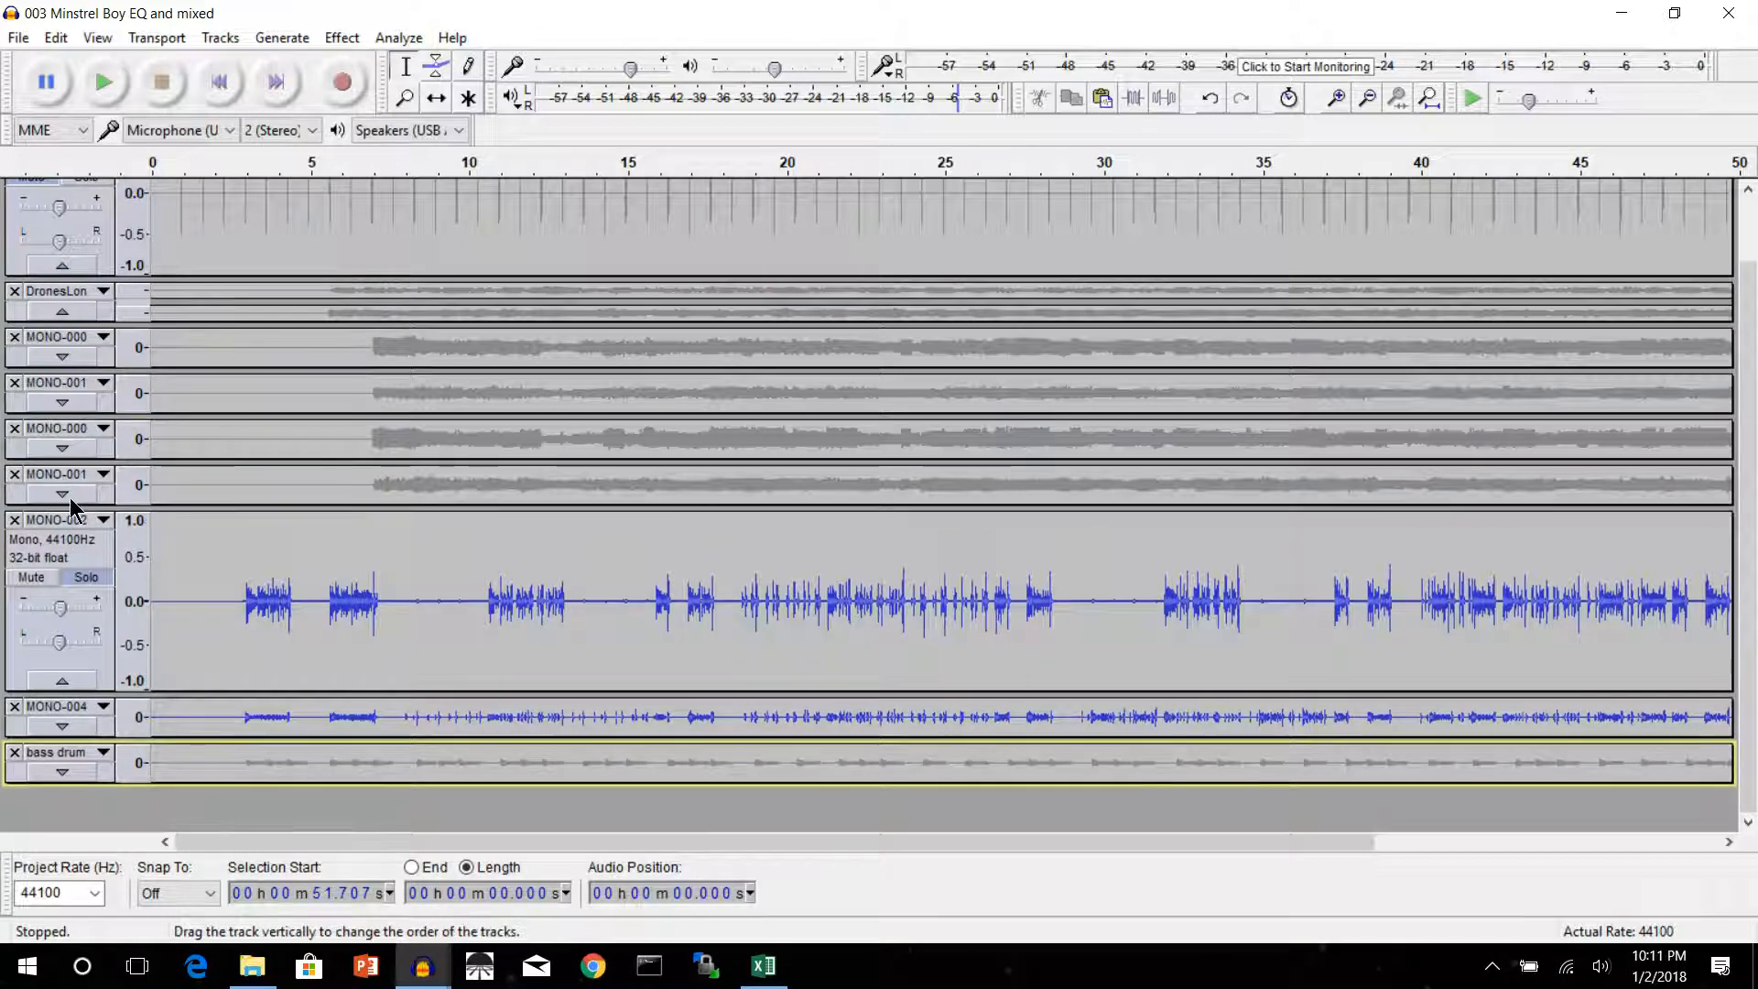
pyautogui.click(62, 682)
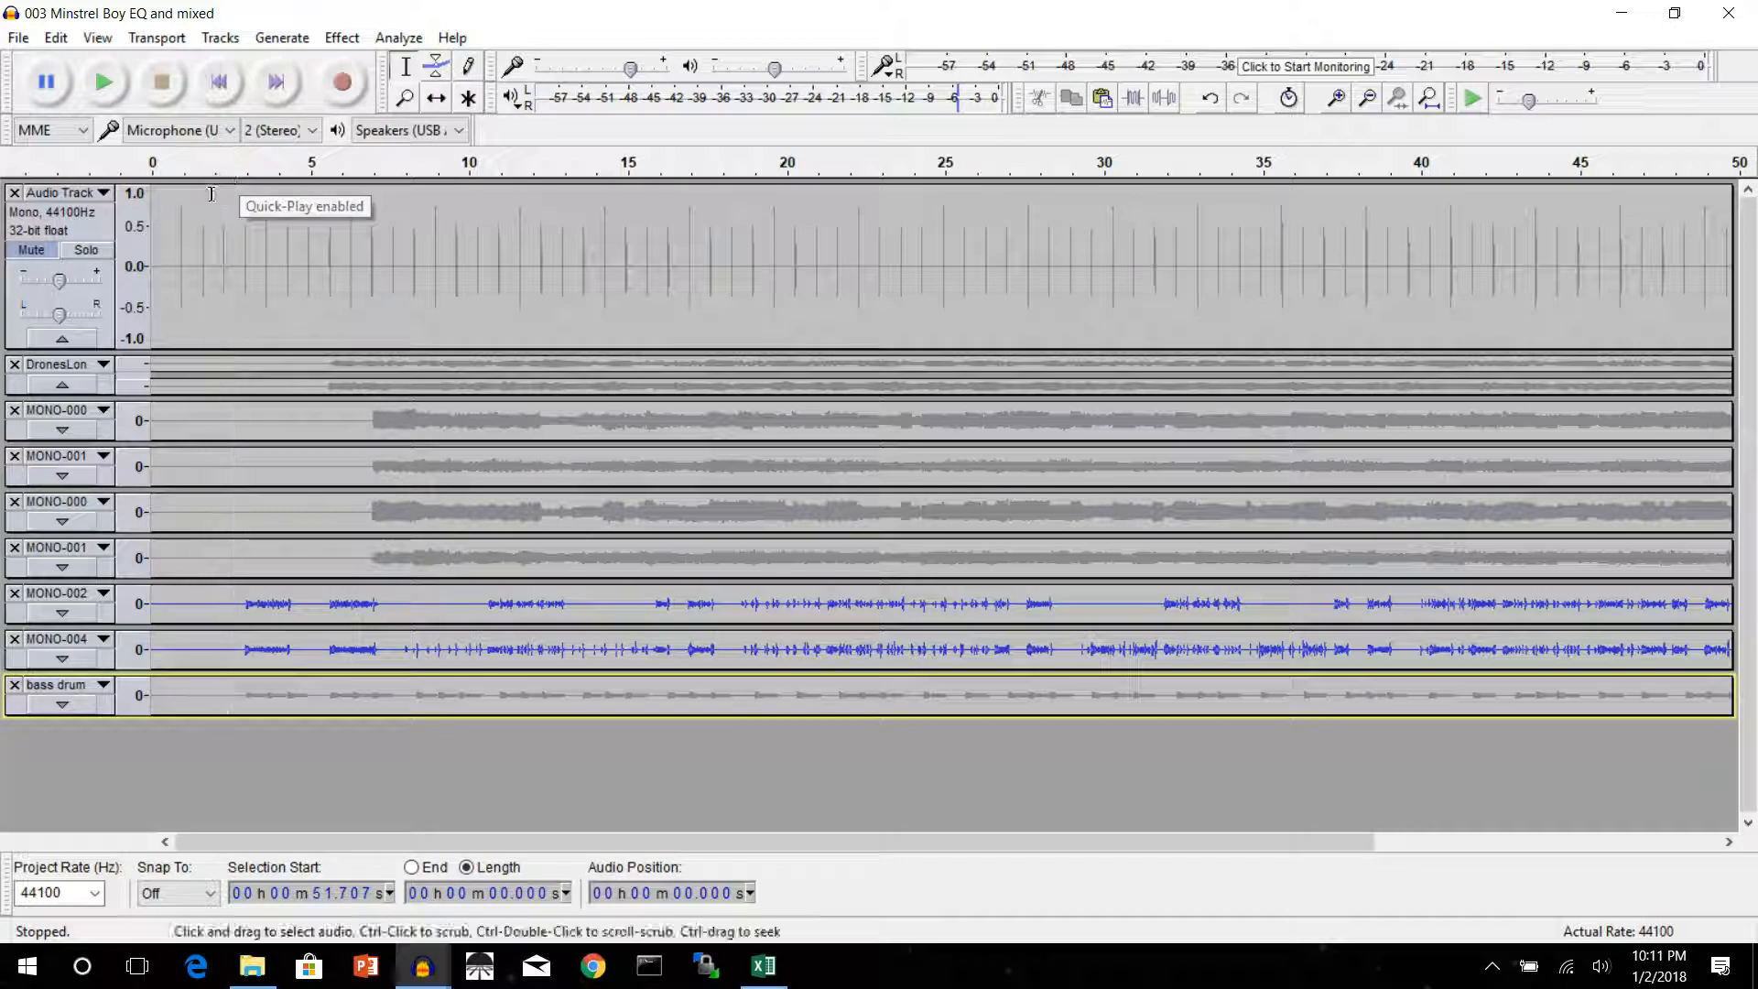
# Delete the first 2.091 s from all tracks
pyautogui.moveTo(216, 195); pyautogui.dragTo(127, 803)
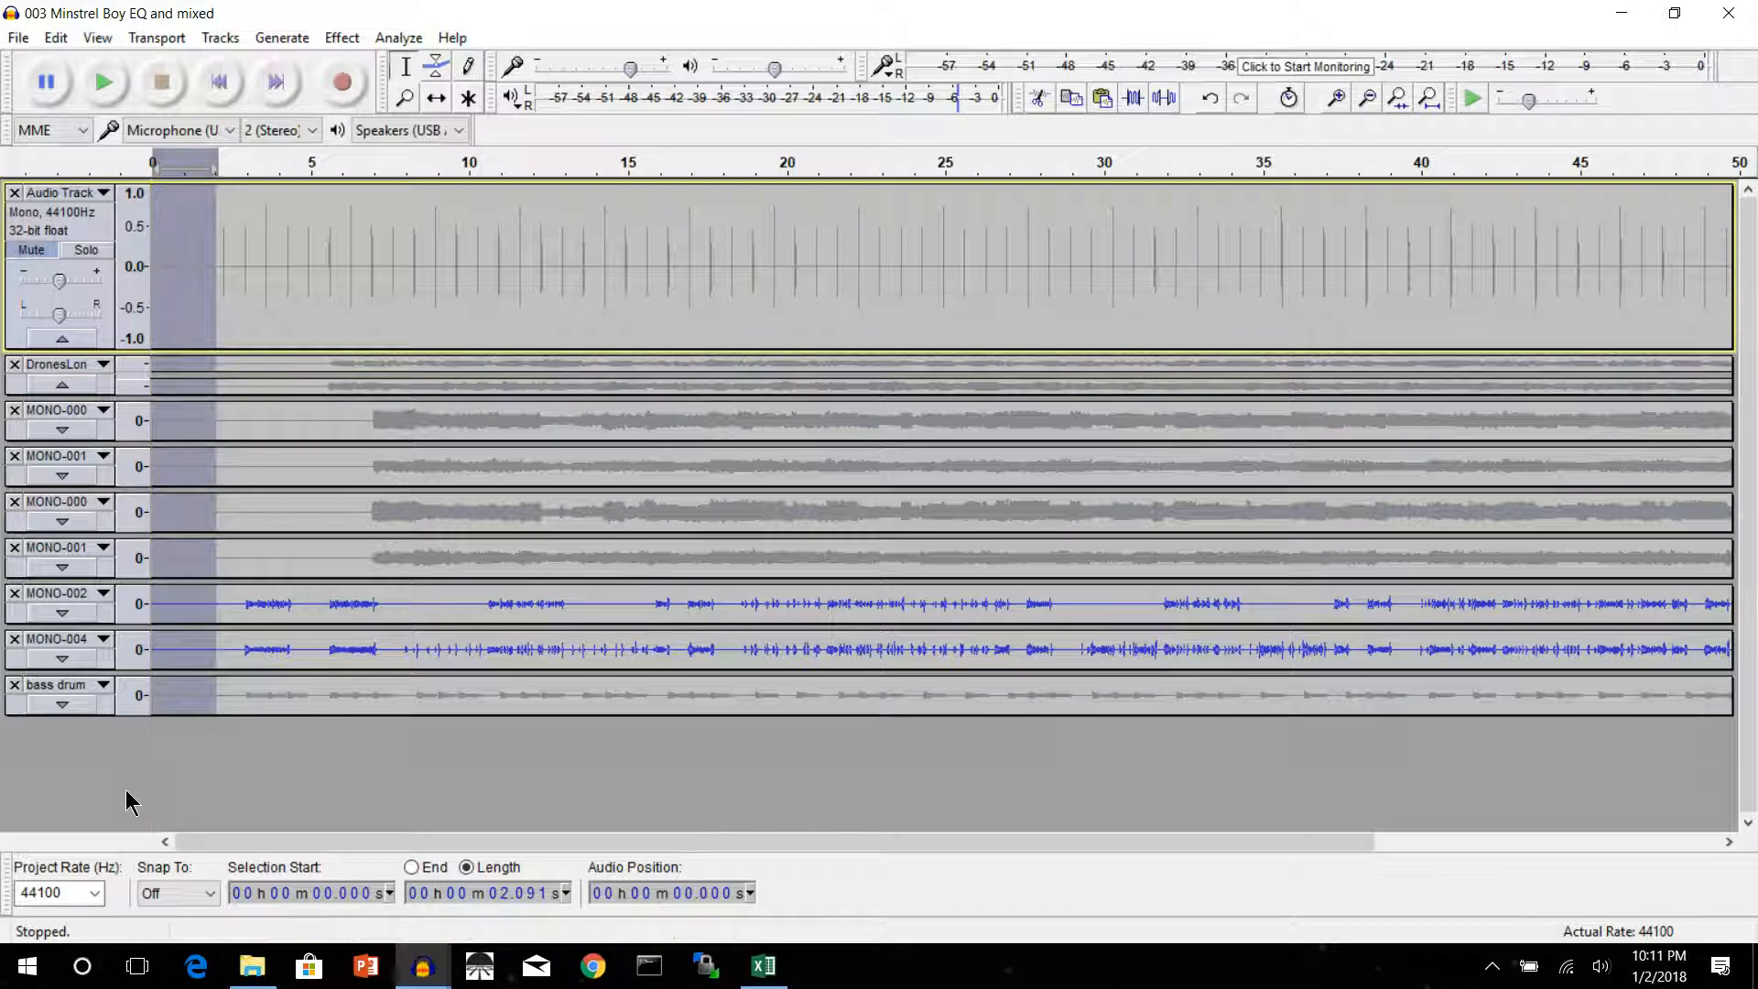
pyautogui.press('Delete')
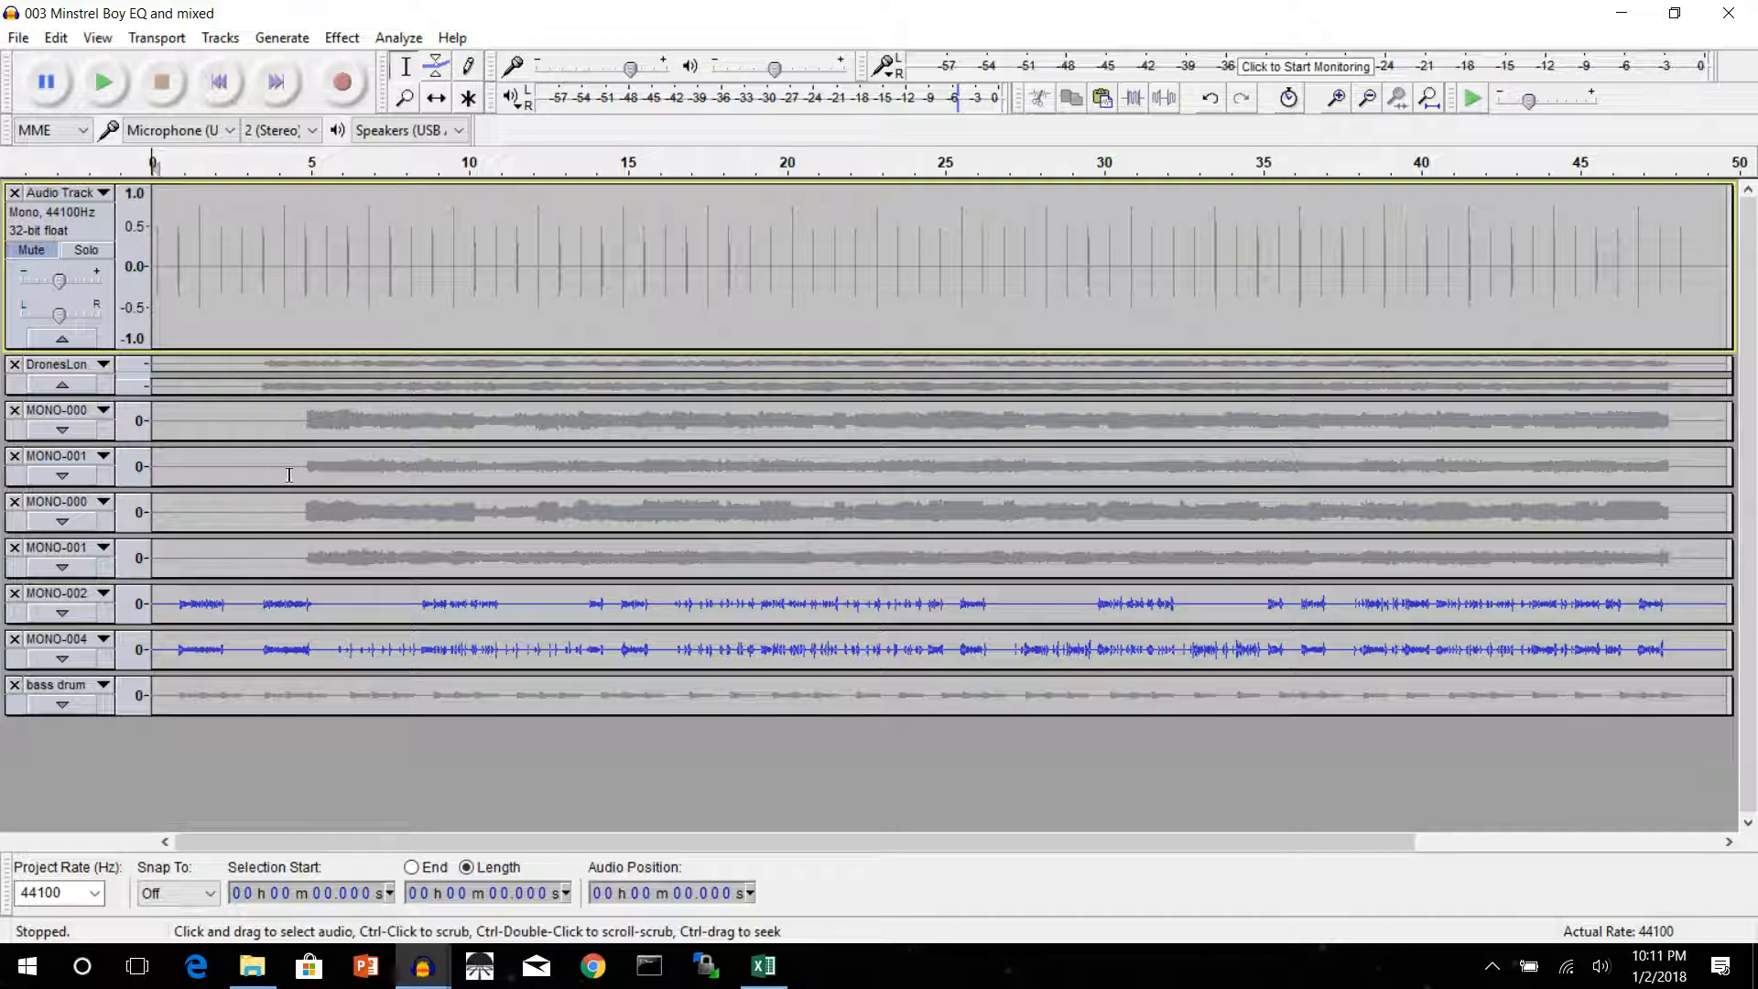
# Save the project under the new name "200 Minstrel Boy trimmed with stops.aup" in the projMinstrelBoy folder
pyautogui.click(19, 38)
pyautogui.click(53, 198)
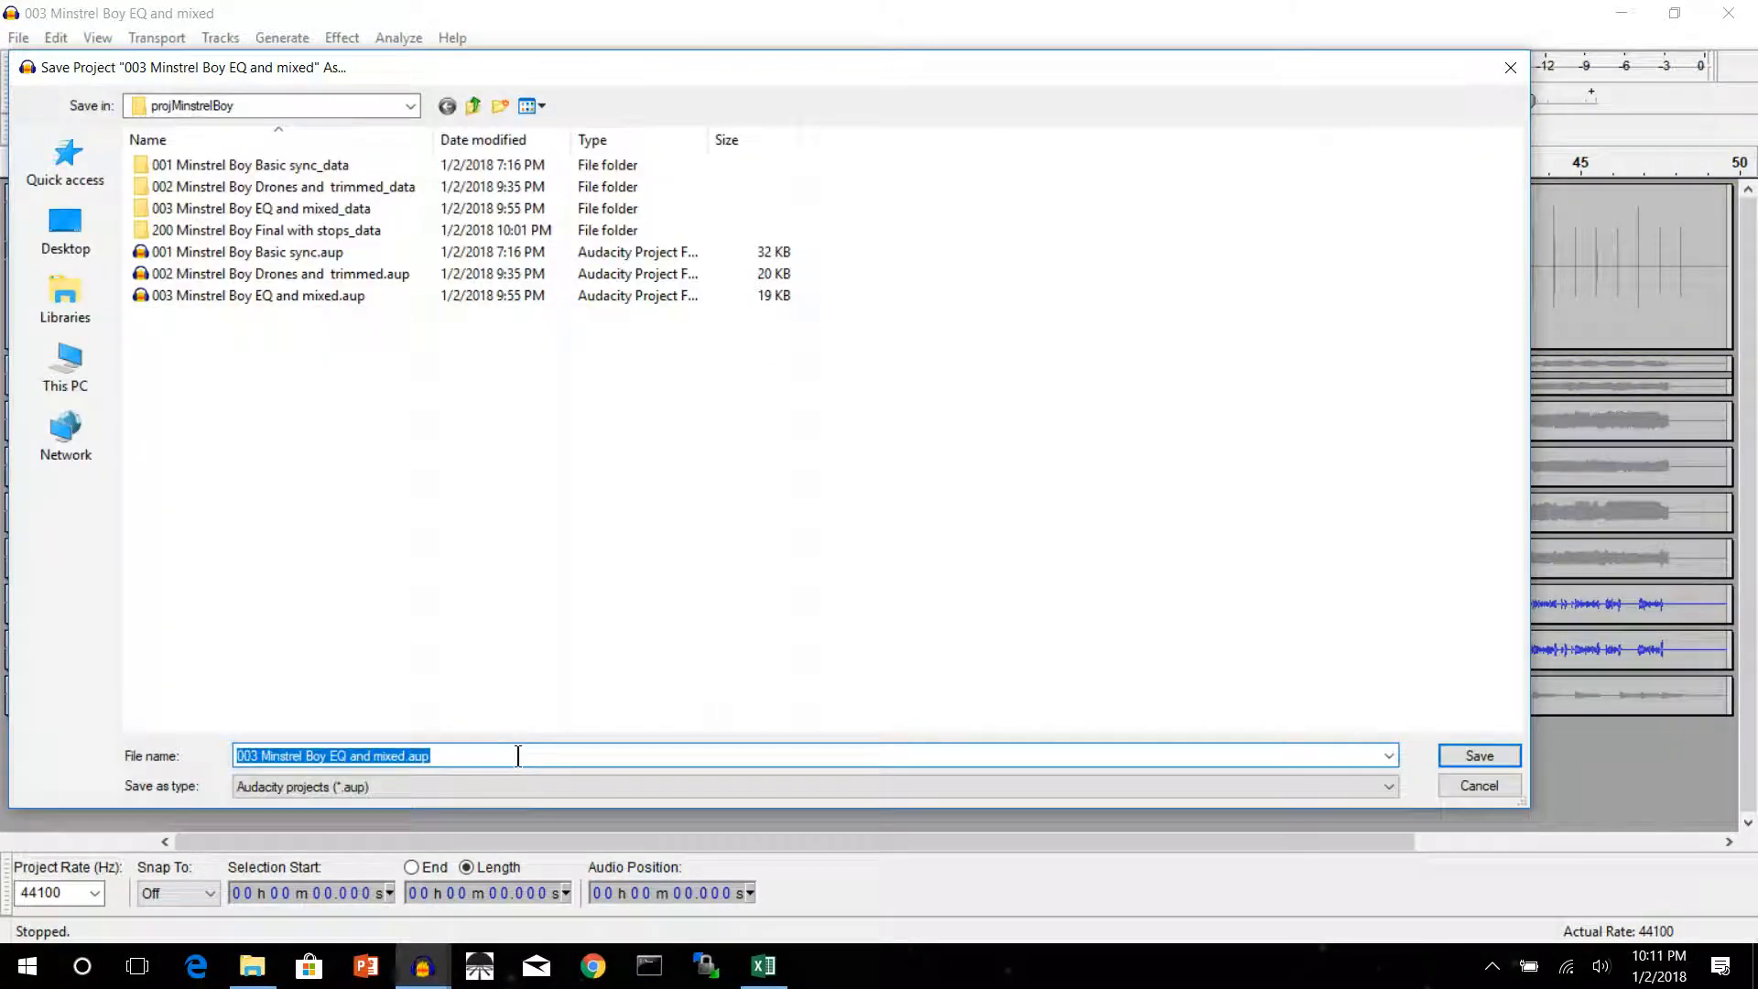
pyautogui.click(516, 756)
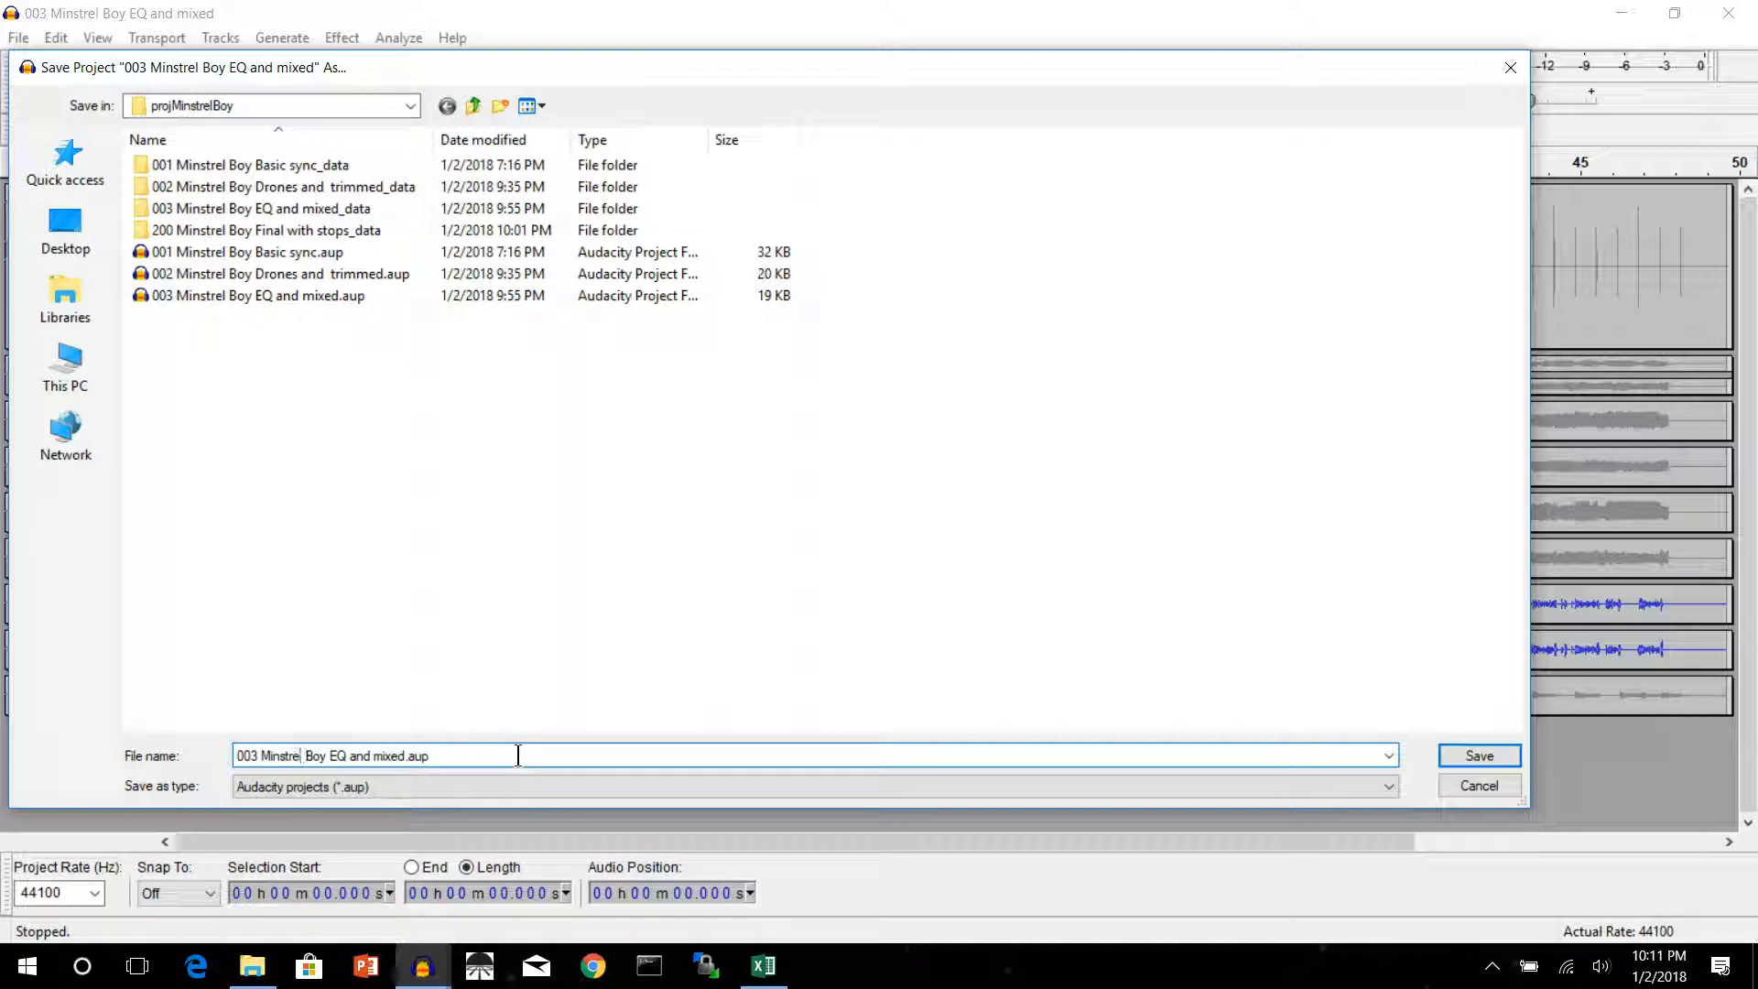
pyautogui.write('200')
pyautogui.moveTo(331, 756); pyautogui.dragTo(392, 756)
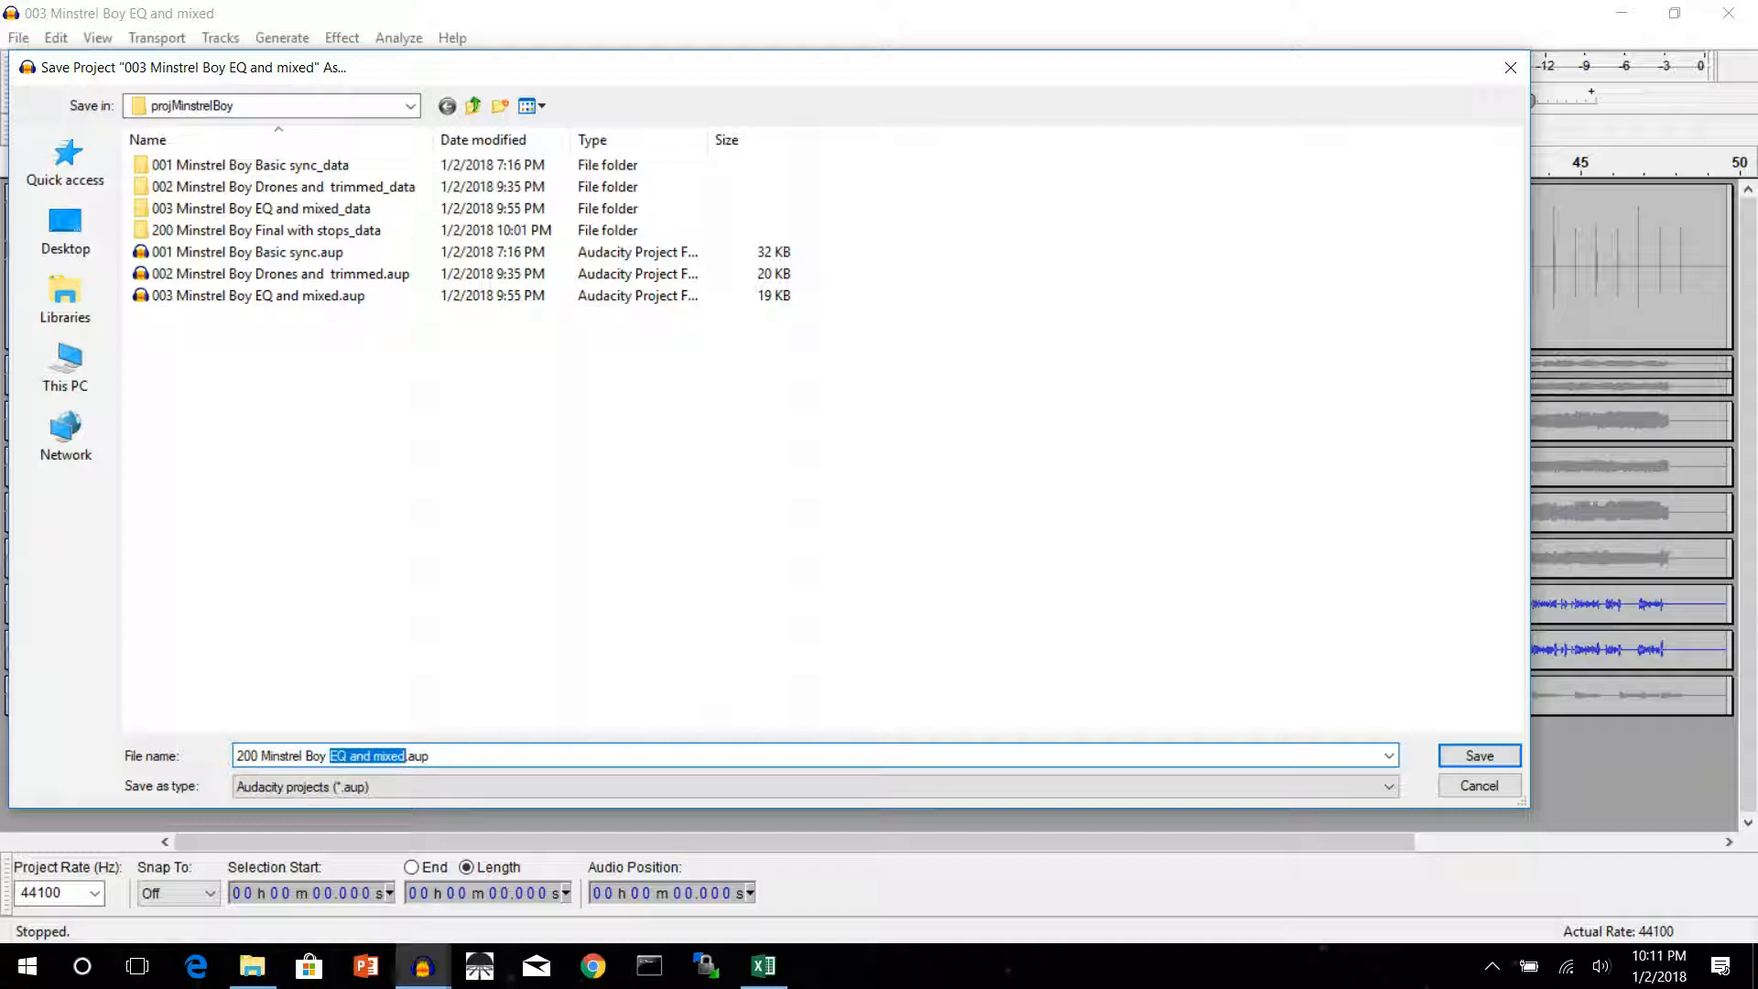
pyautogui.press('BackSpace')
pyautogui.write('trimmed')
pyautogui.write(' st')
pyautogui.write('with')
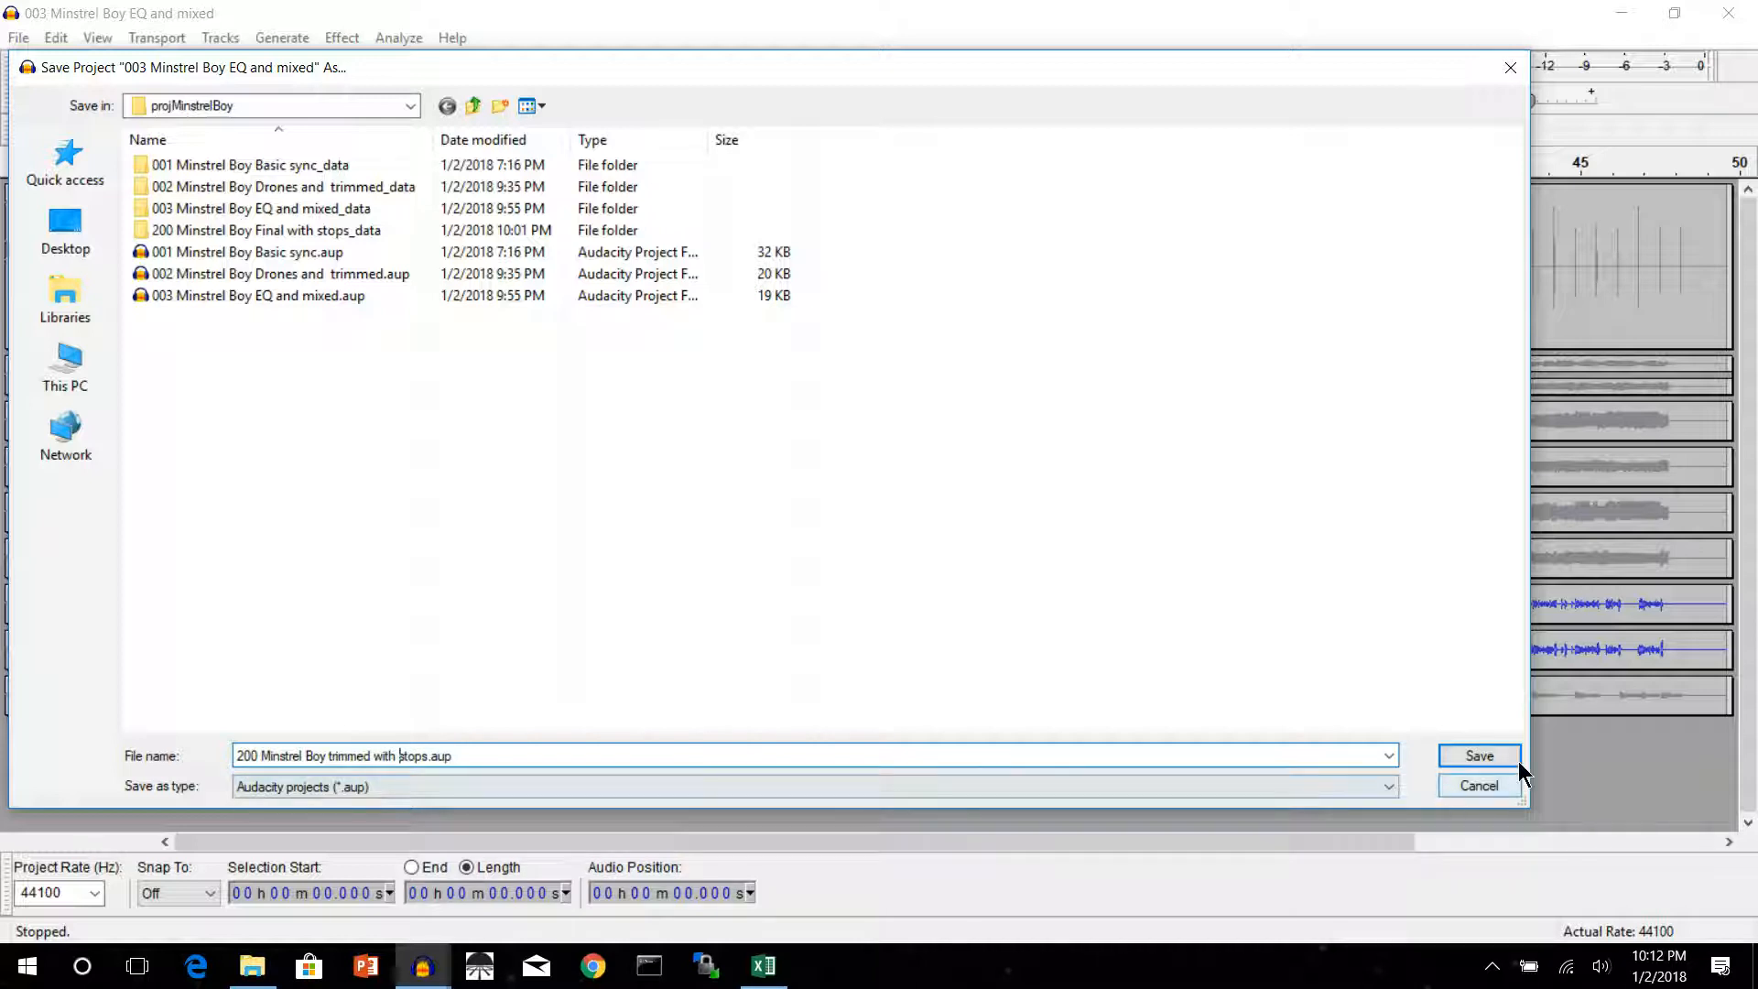
pyautogui.click(1479, 755)
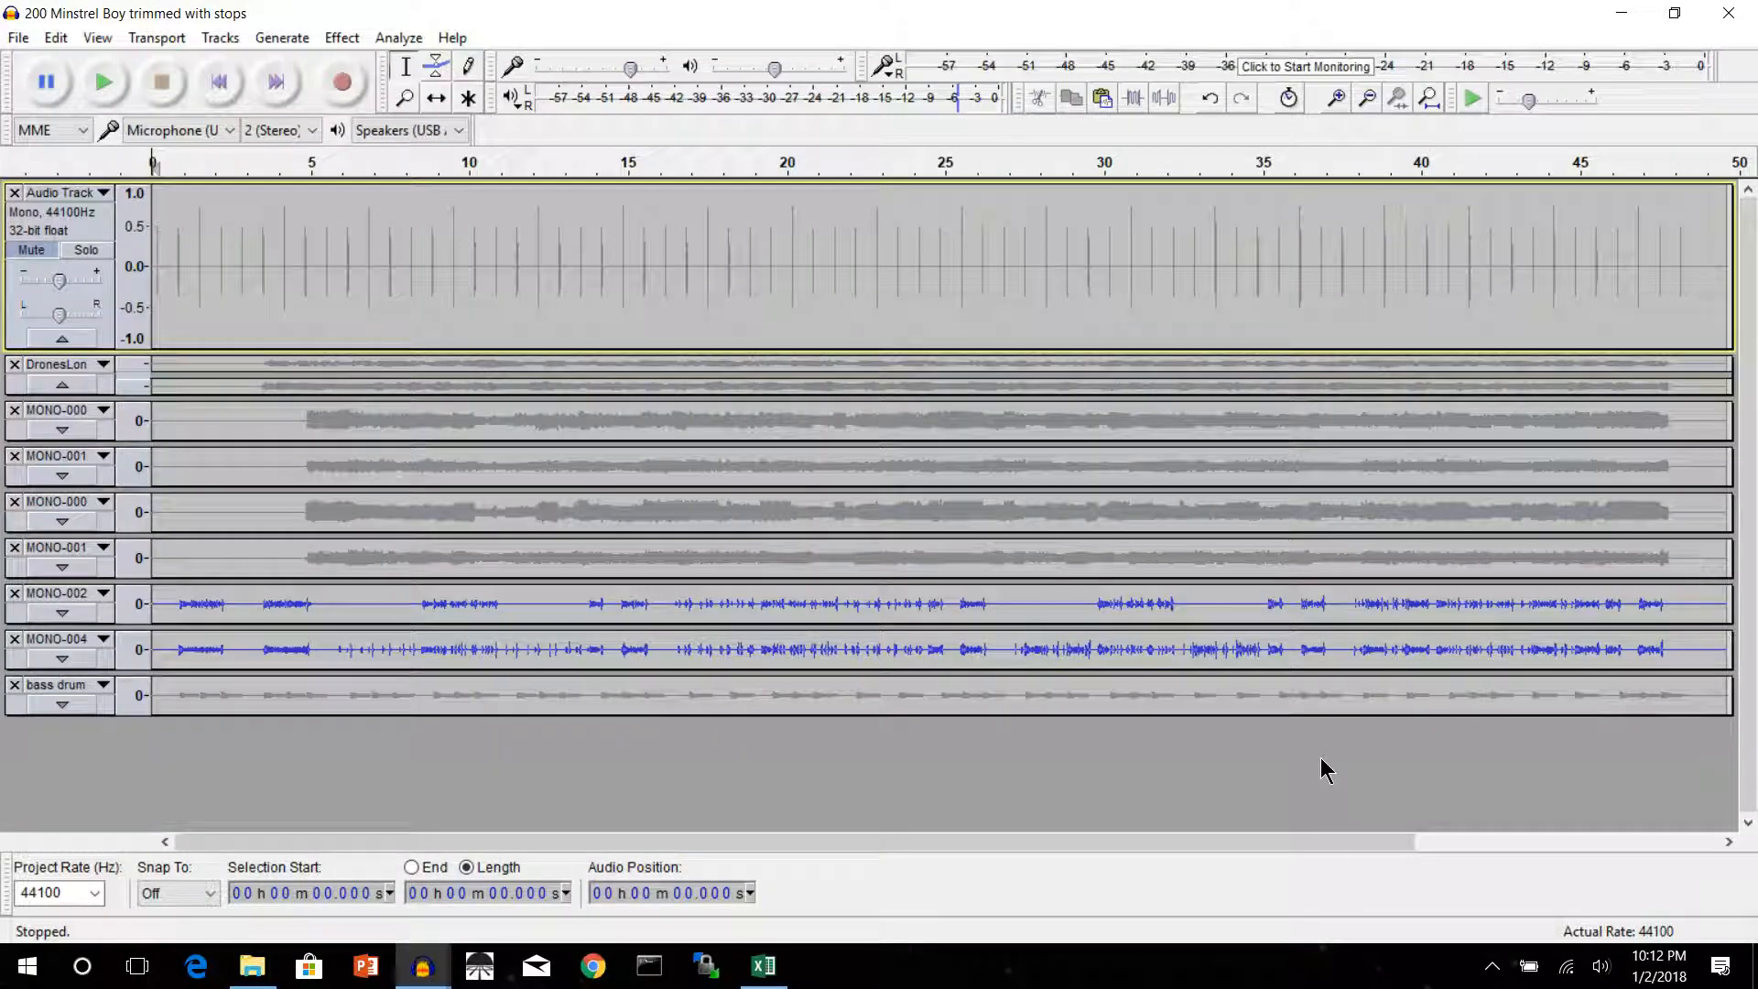